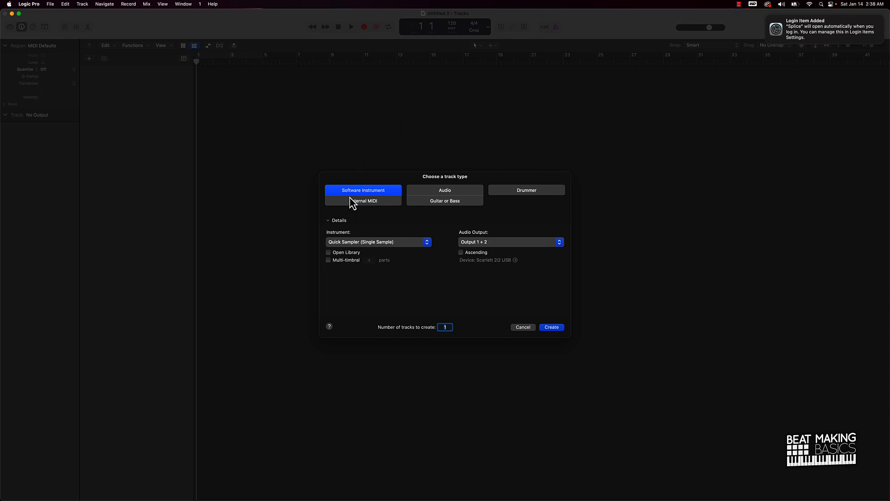
Create one audio track using Input 1 and Output 1 + 2
click(419, 192)
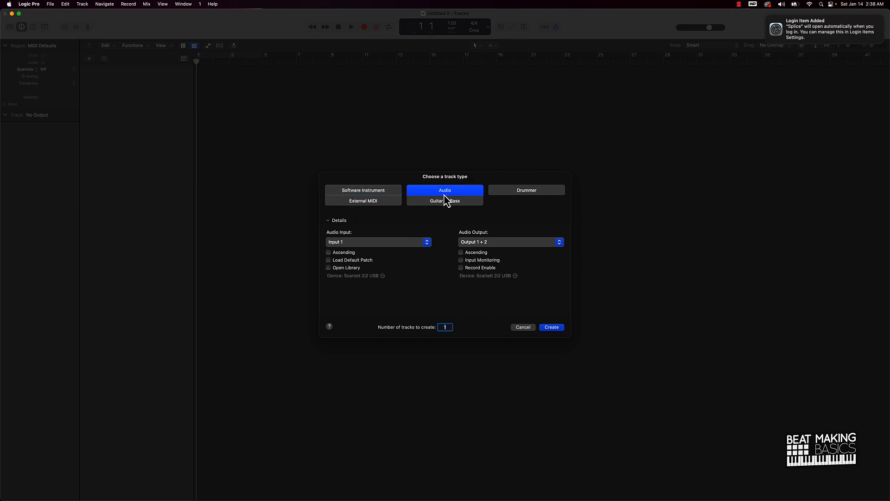
click(552, 327)
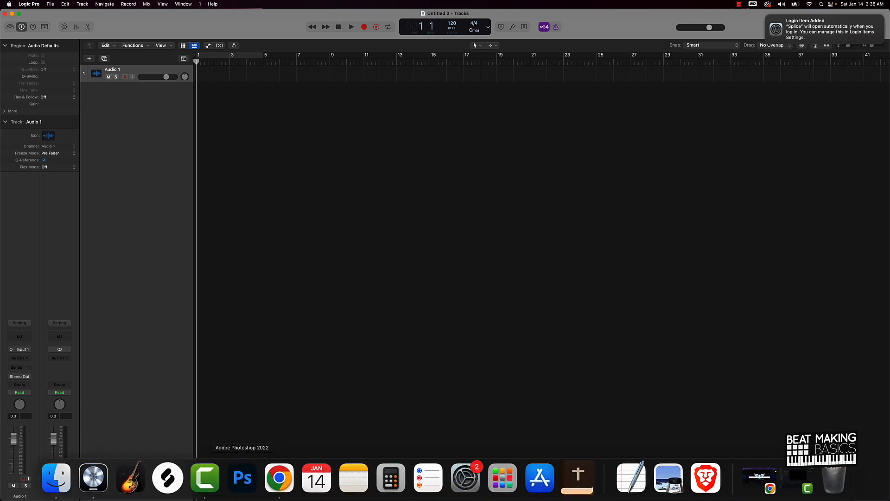
Import all the WAV files from the Gunem - Stems folder at bar 1, each on its own new track
click(57, 492)
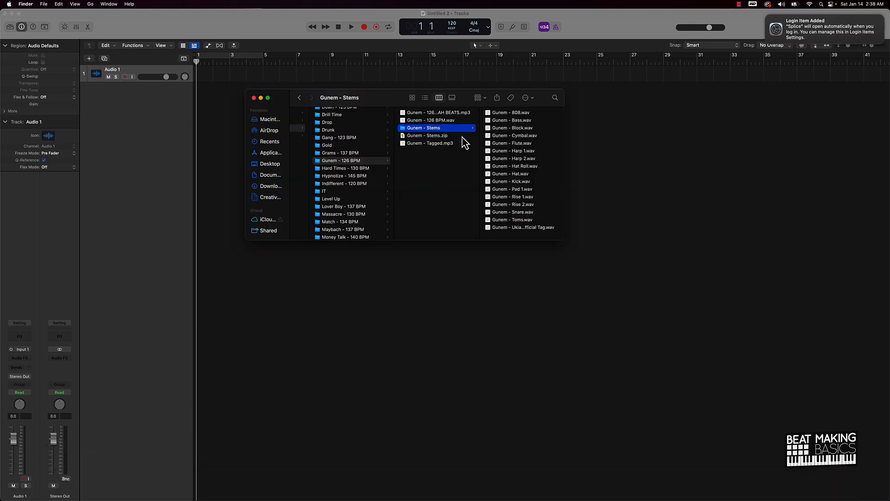
drag(511, 239, 521, 123)
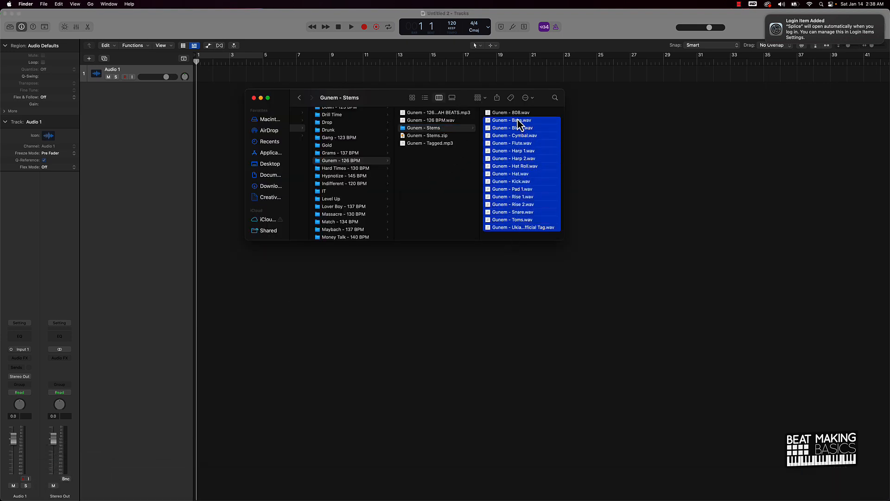
drag(466, 102, 348, 278)
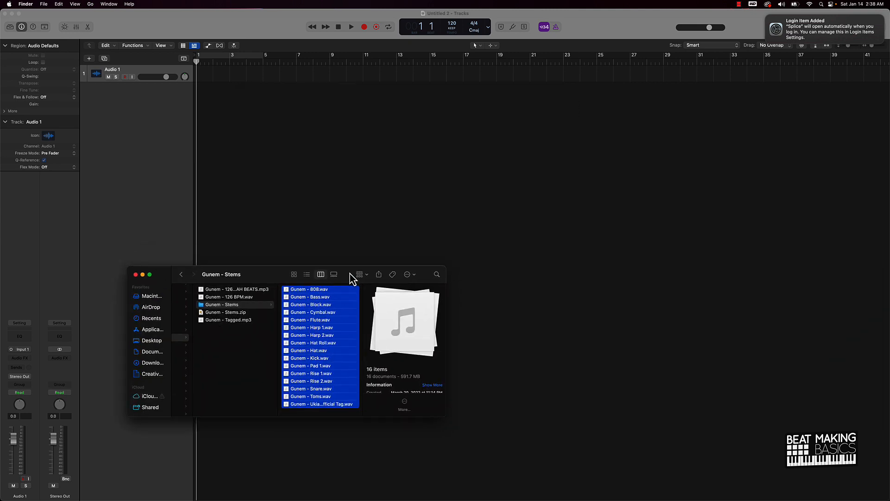
drag(285, 296, 196, 157)
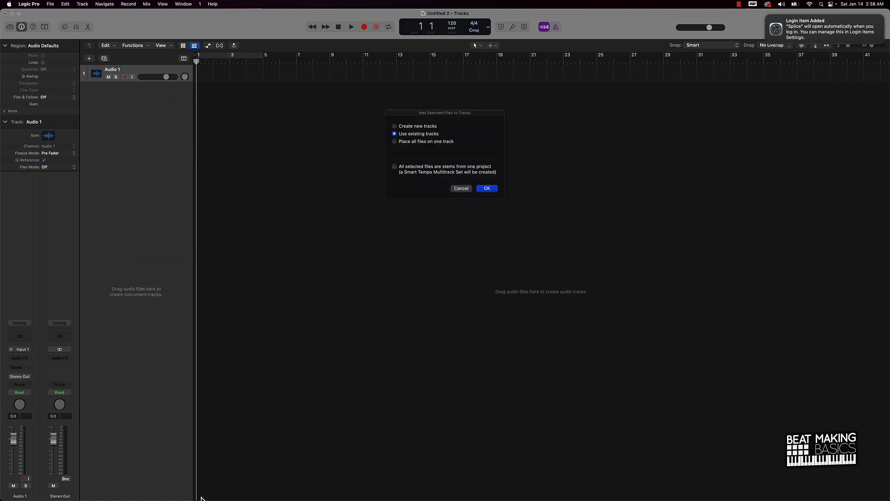
click(488, 189)
click(495, 190)
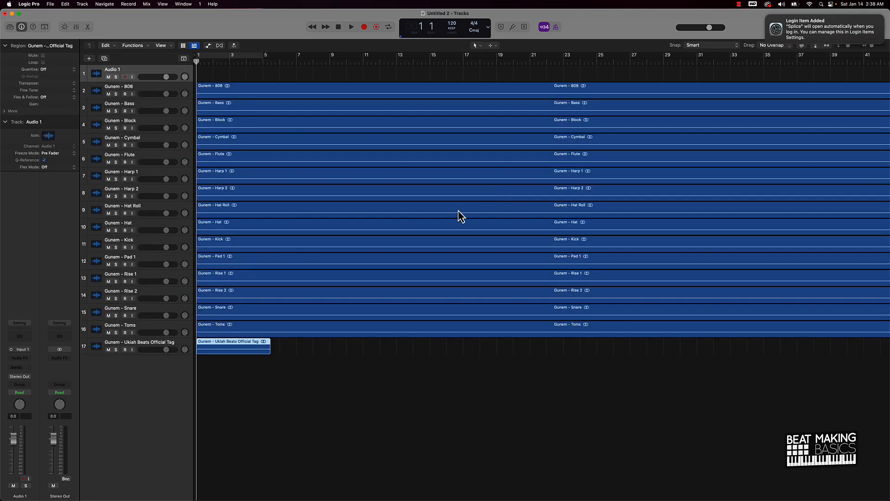
Check the beat's tempo in its Finder folder name and set the project tempo to 126 BPM
mouse_move(130, 496)
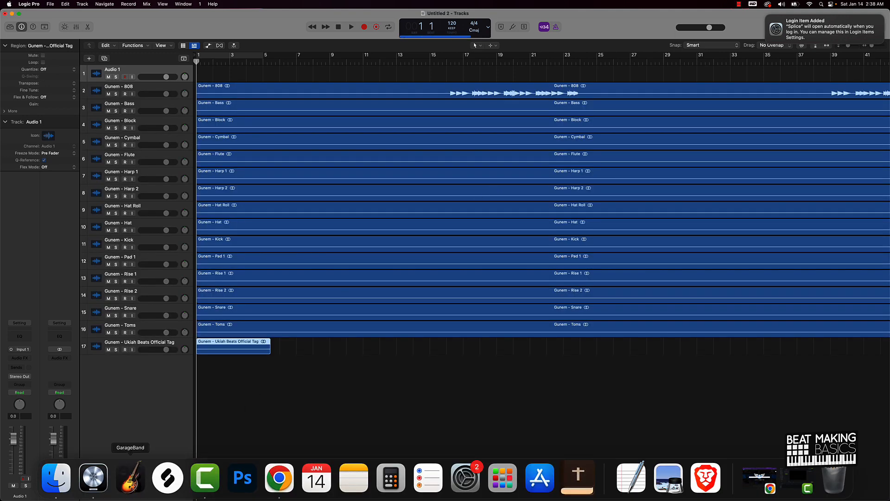
click(56, 478)
click(221, 333)
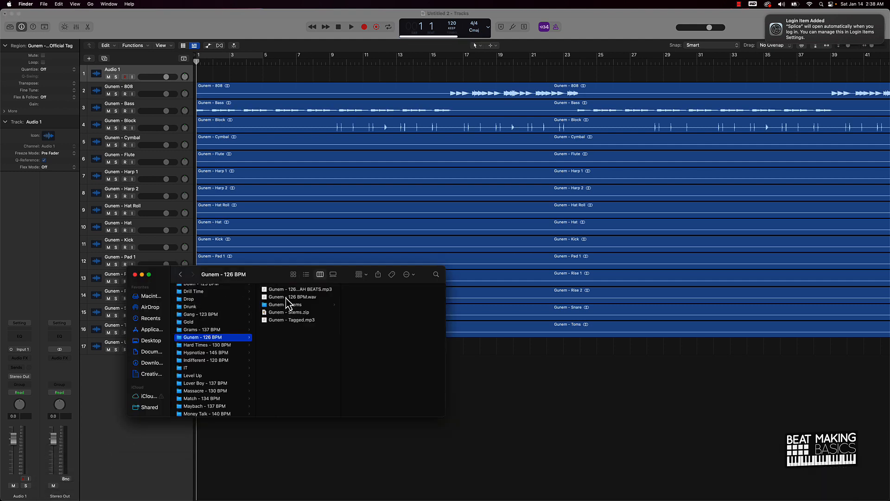
click(142, 274)
click(436, 403)
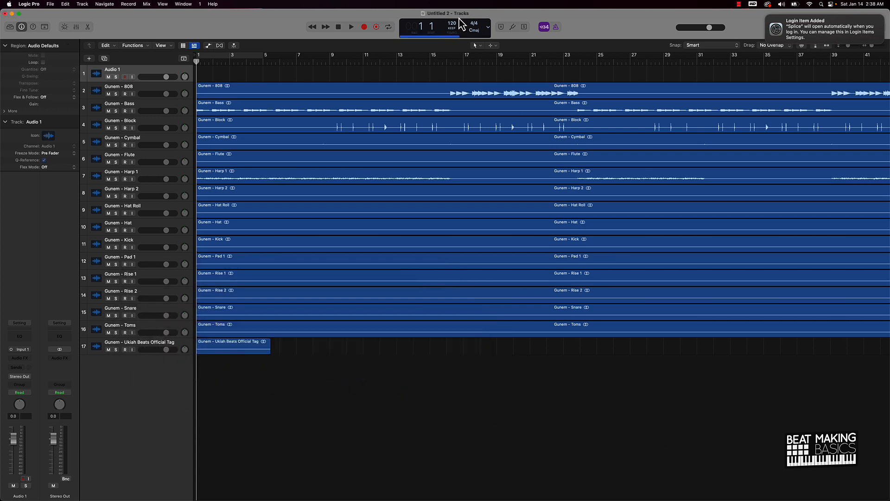
drag(457, 25, 455, 13)
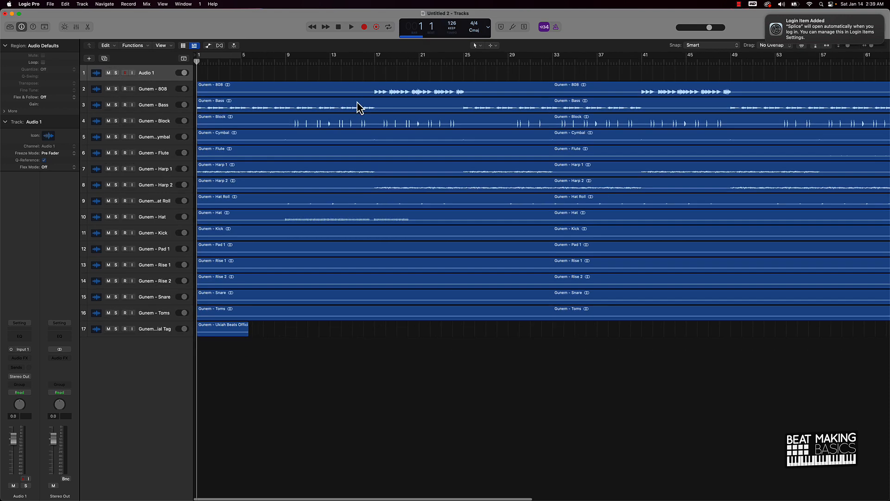
Pull the project end marker back to about bar 89, just past the longest region, and delete the empty Audio 1 track
key(z)
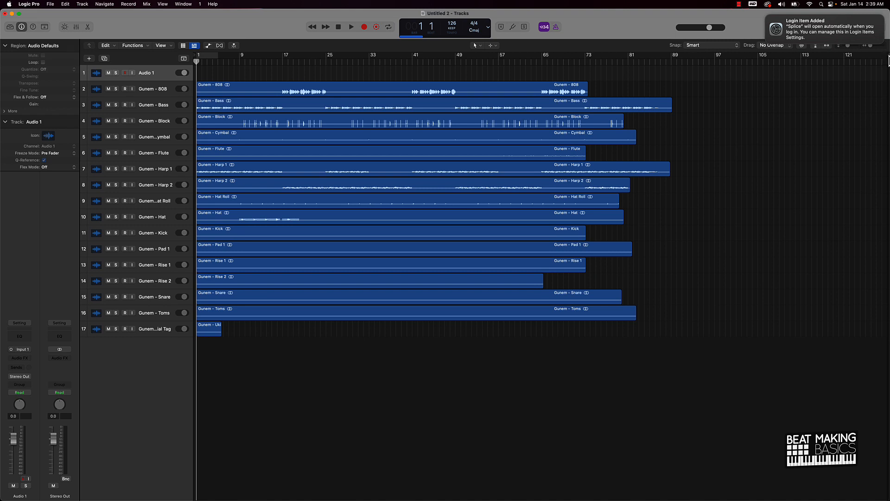
drag(889, 60, 662, 90)
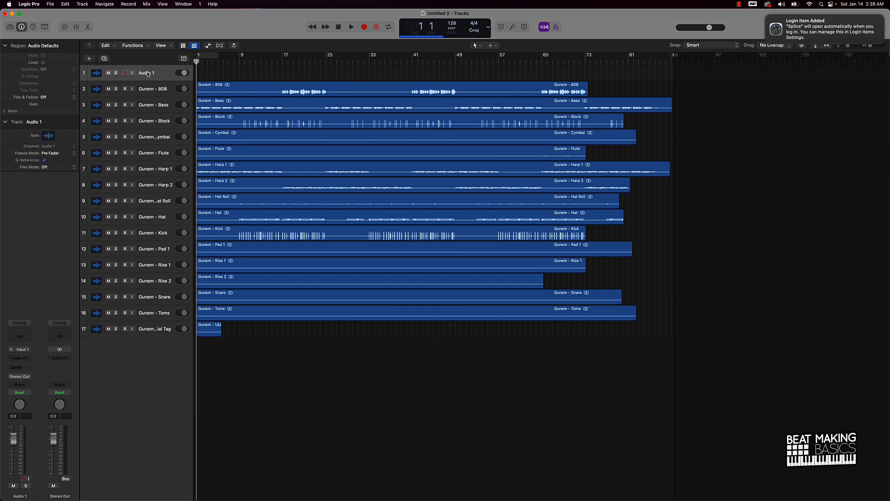
key(super+BackSpace)
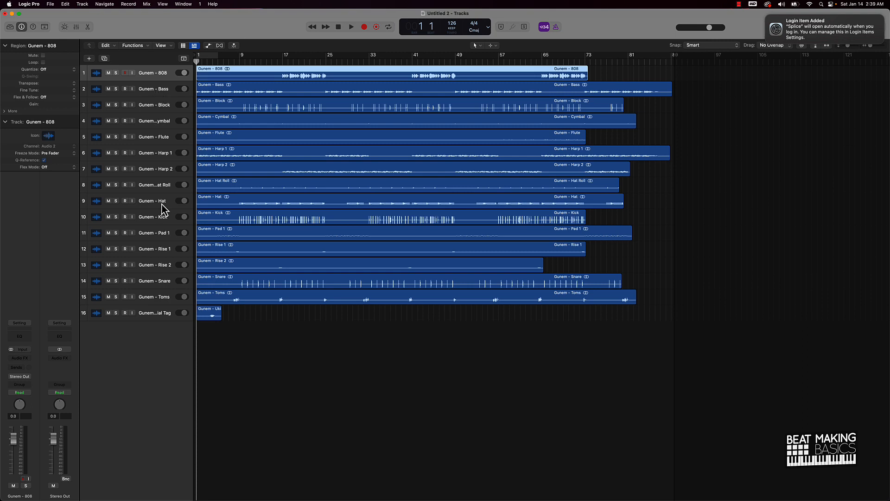
Reorder the drum tracks below Bass as Kick, Snare, Block, Hat and Toms
drag(161, 204, 162, 122)
drag(165, 221, 160, 100)
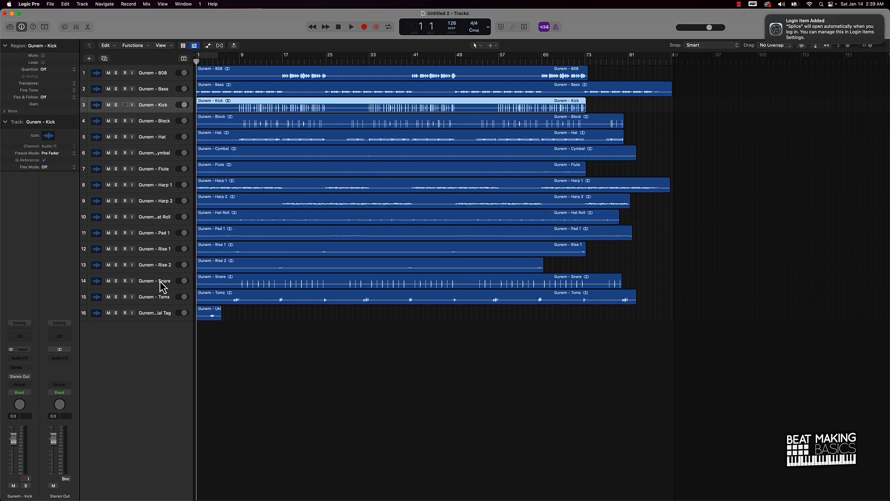
drag(162, 283, 159, 121)
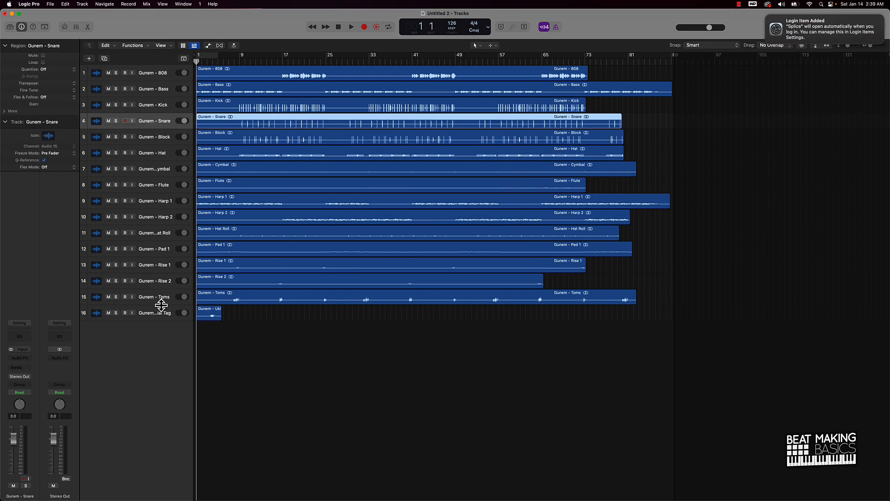
drag(164, 299, 151, 169)
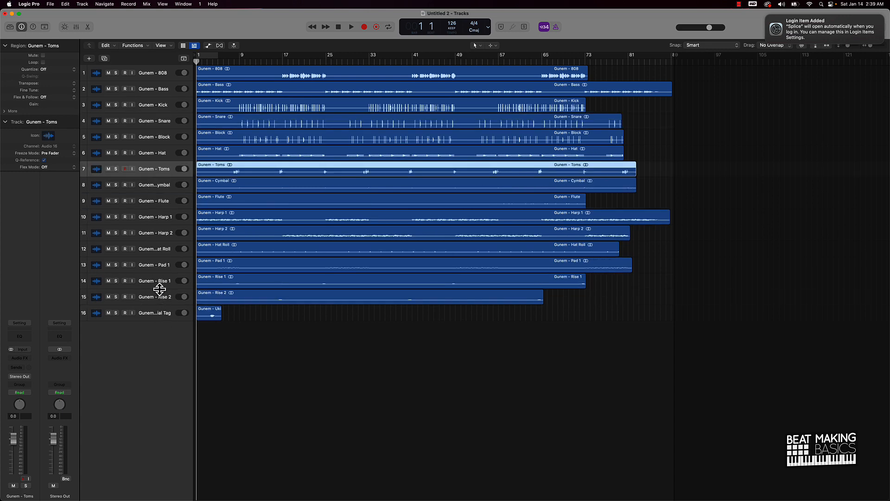
Move Rise 1 and Rise 2 below Cymbal, Hat Roll below Hat, and place Harp 1, Harp 2 and Pad 1 above Flute
drag(158, 282, 153, 203)
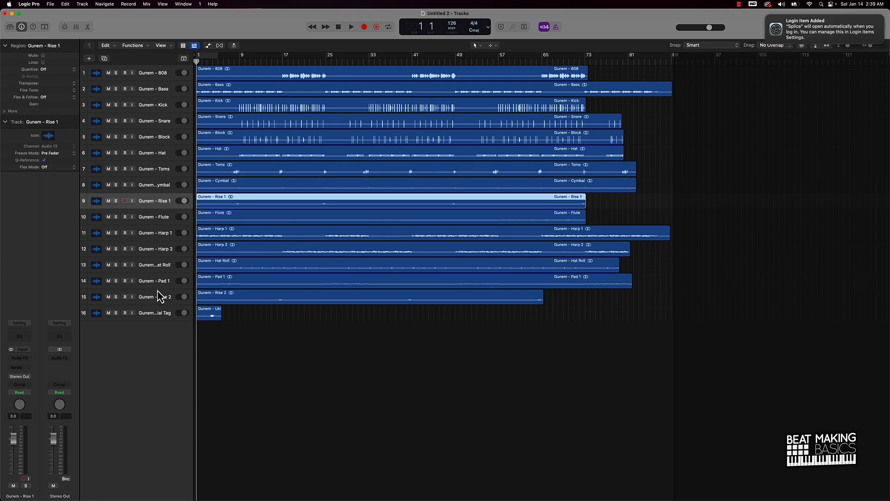
drag(159, 295, 159, 217)
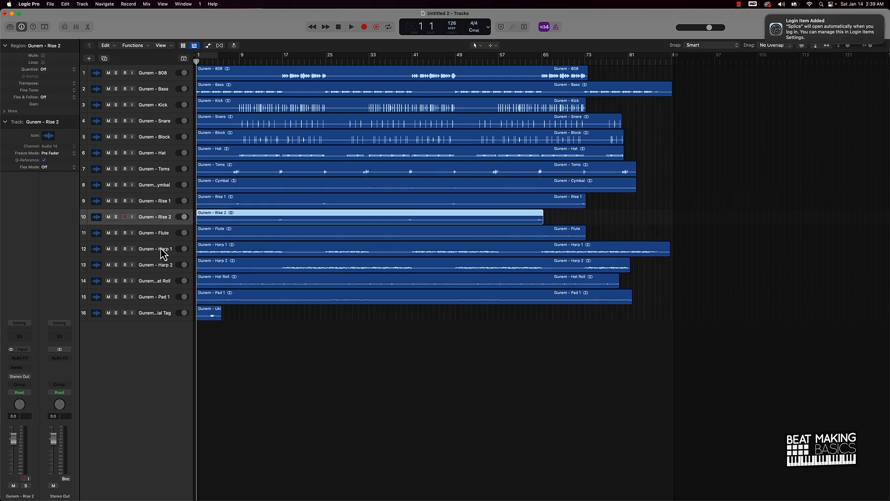
mouse_move(162, 252)
mouse_down()
mouse_move(160, 227)
mouse_move(163, 249)
mouse_up()
drag(167, 282, 155, 170)
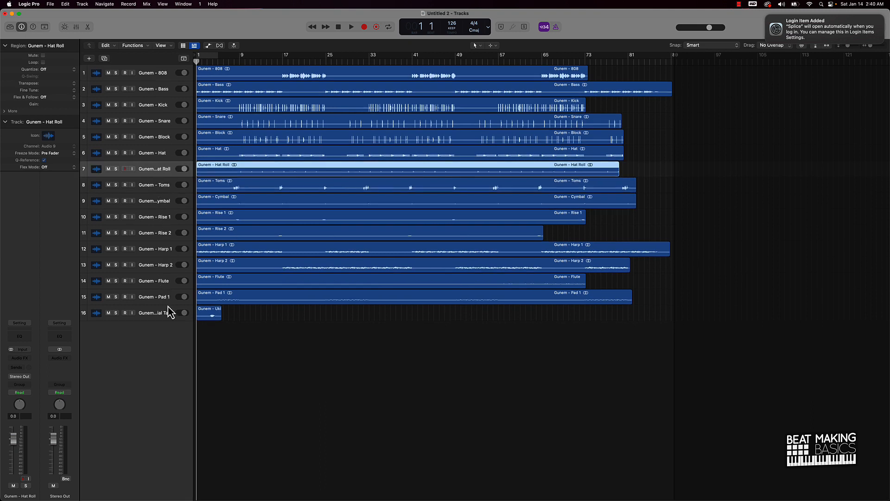
drag(166, 297, 160, 280)
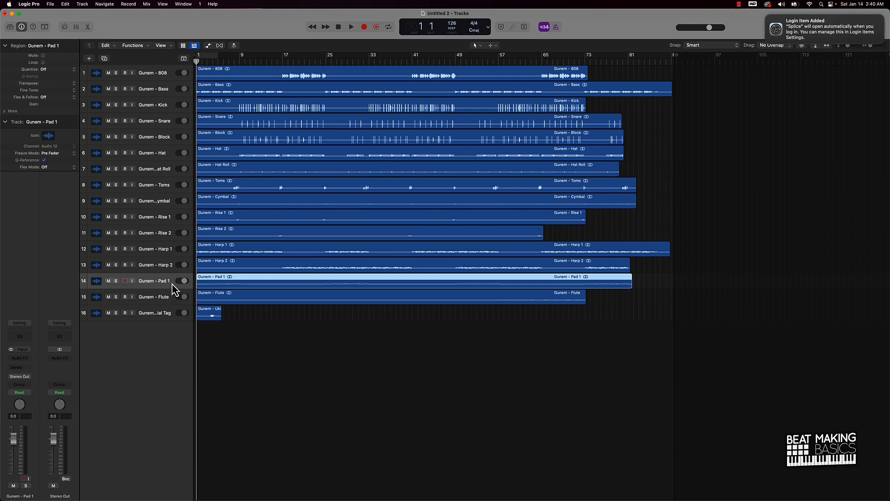
double_click(170, 281)
Rename the first three tracks as 808, Bass and Kick
double_click(157, 73)
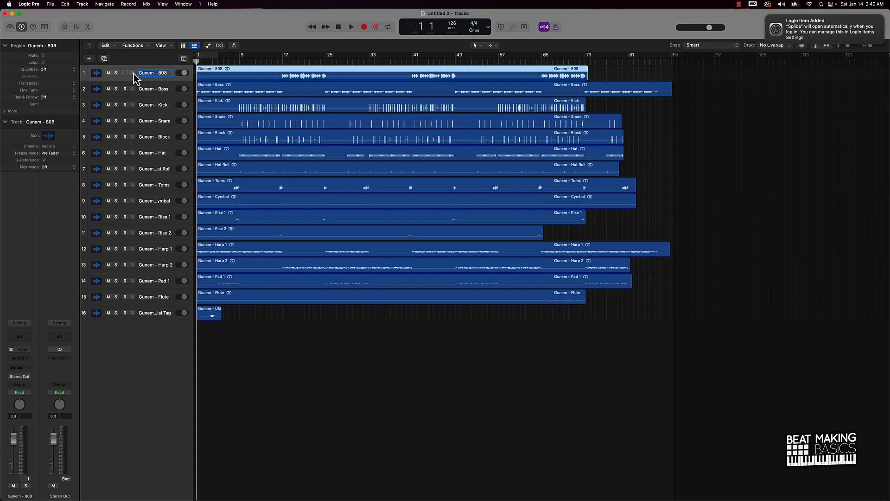
text(808)
double_click(155, 89)
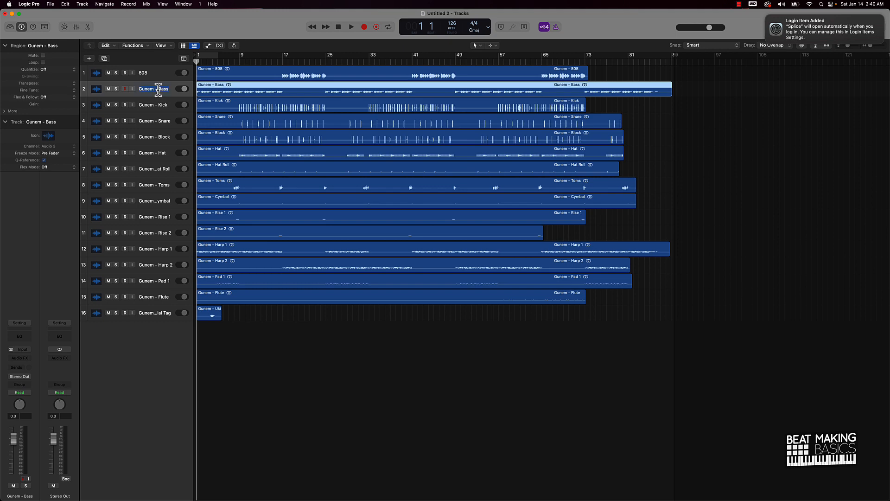
text(Bass)
double_click(158, 104)
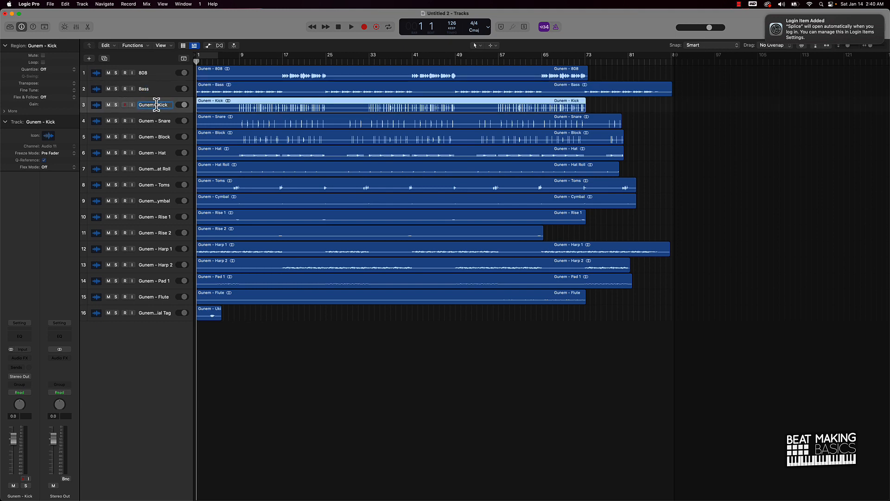
text(Kick)
Rename tracks 4 to 7 as Snare, Block, Hat and Hat Roll
double_click(159, 121)
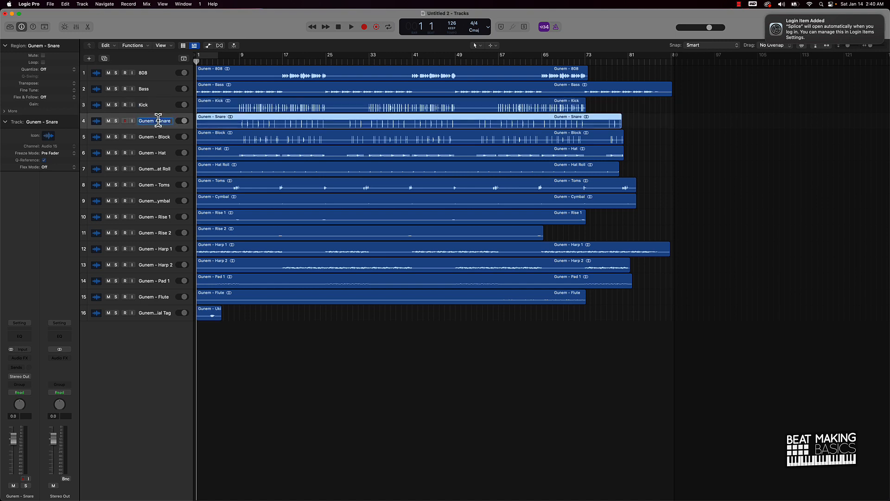
double_click(158, 137)
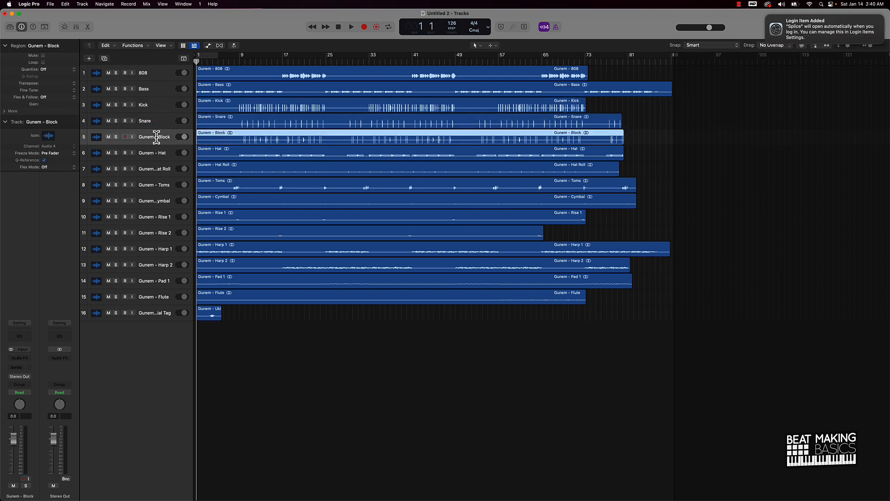
text(Block)
double_click(158, 155)
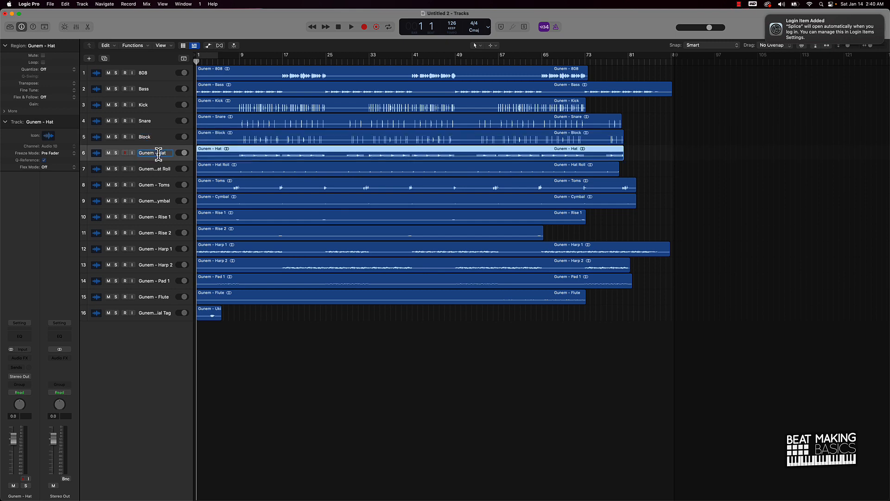
double_click(158, 169)
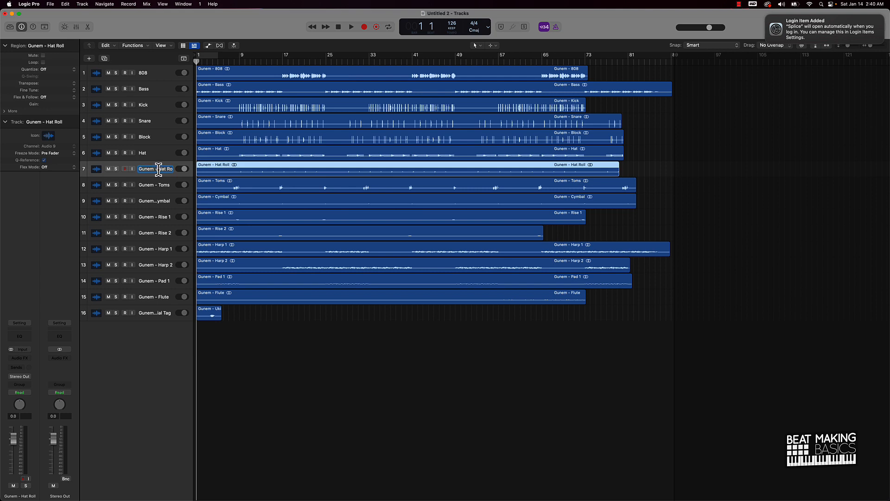
drag(157, 169, 122, 178)
key(BackSpace)
Remove the "Gunem - " prefix from the Toms and Cymbal track names
double_click(157, 185)
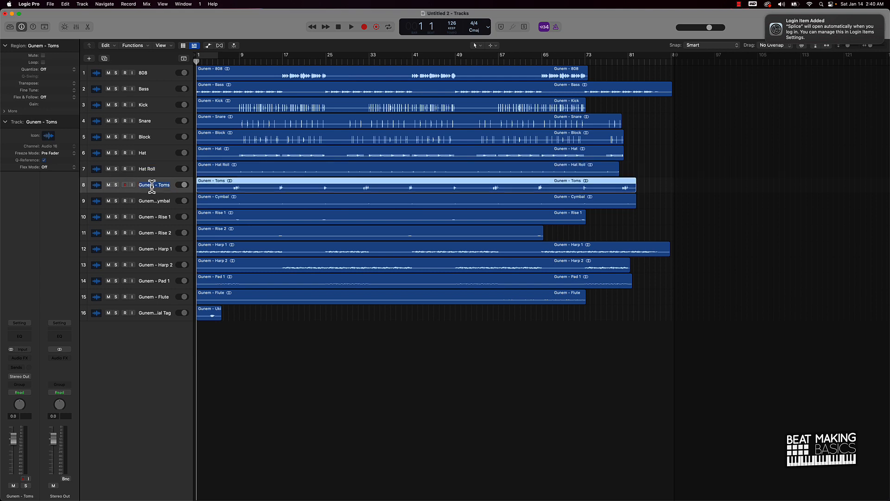
drag(157, 185, 122, 186)
key(BackSpace)
double_click(155, 201)
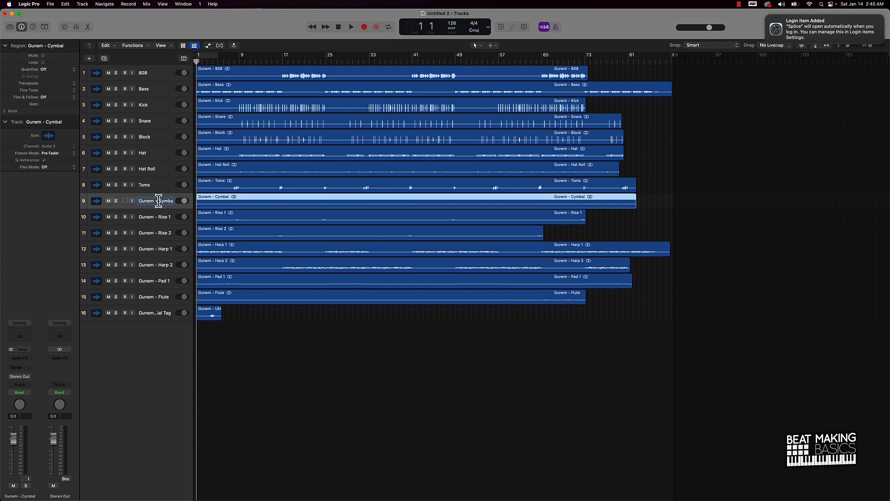
drag(159, 201, 129, 199)
key(BackSpace)
Shorten the names of tracks 10 and 11 to Rise 1 and Rise 2
double_click(156, 217)
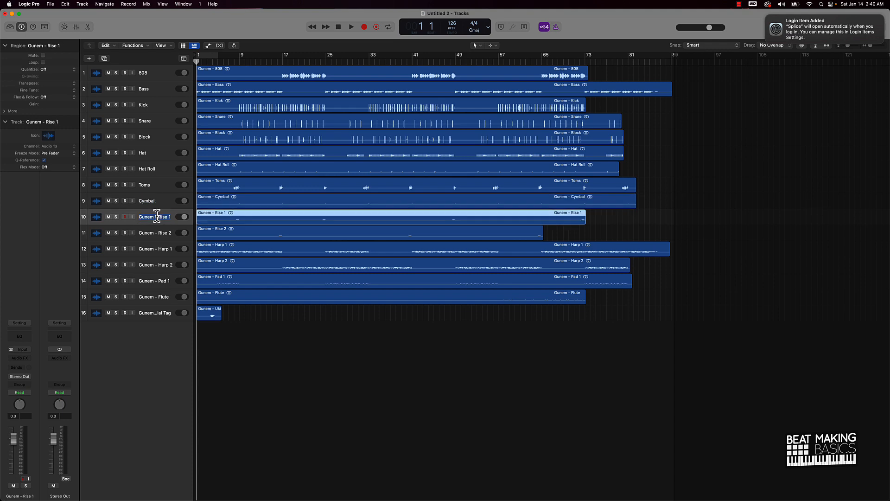
drag(158, 217, 119, 215)
key(BackSpace)
double_click(159, 232)
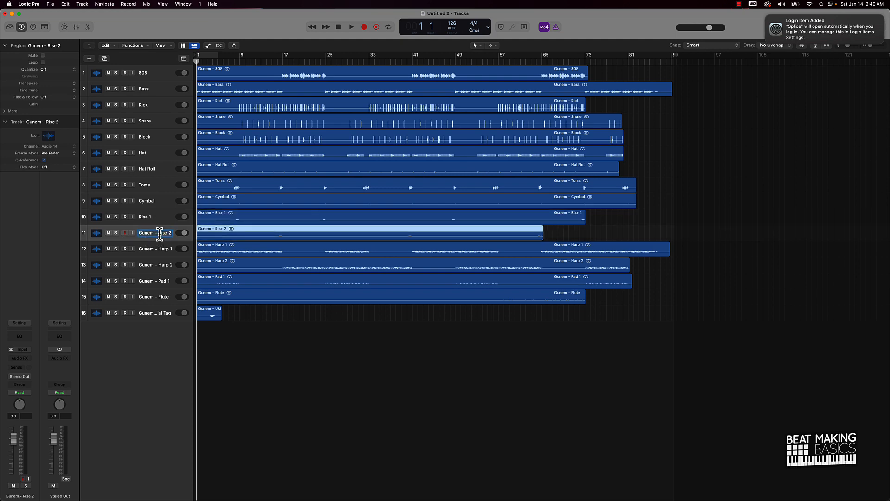
drag(159, 233, 124, 232)
key(BackSpace)
Strip the "Gunem - " prefix from both harp tracks, leaving the names Harp 1 and Harp 2
double_click(160, 249)
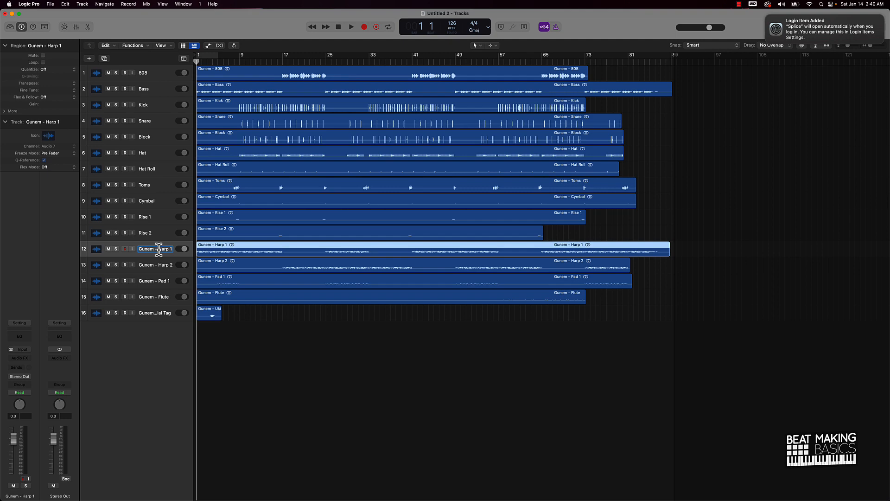
drag(159, 249, 133, 249)
key(BackSpace)
double_click(157, 266)
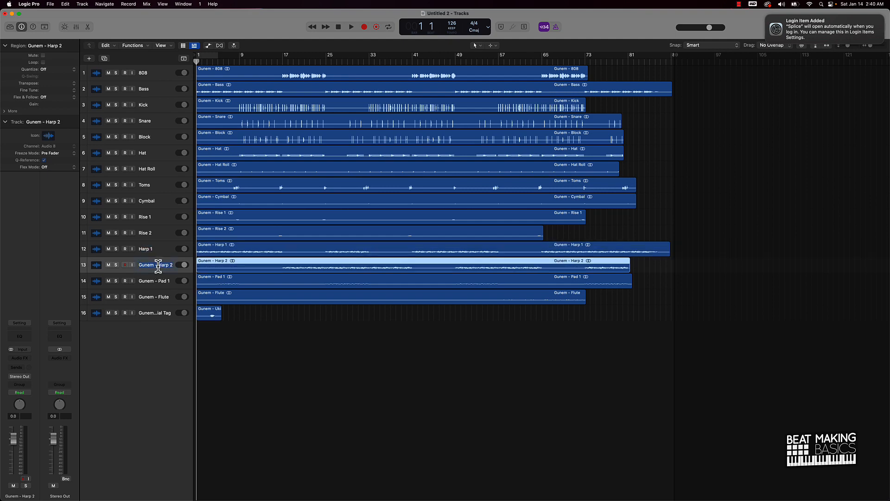
drag(155, 265, 105, 262)
key(BackSpace)
Remove the "Gunem - " prefix from the Pad 1 and Flute track names
double_click(161, 284)
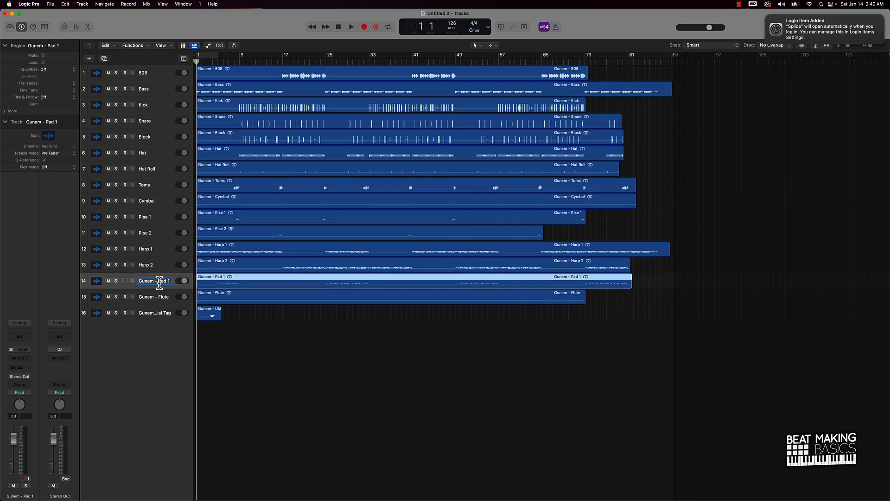
drag(159, 281, 131, 293)
key(BackSpace)
double_click(158, 298)
key(BackSpace)
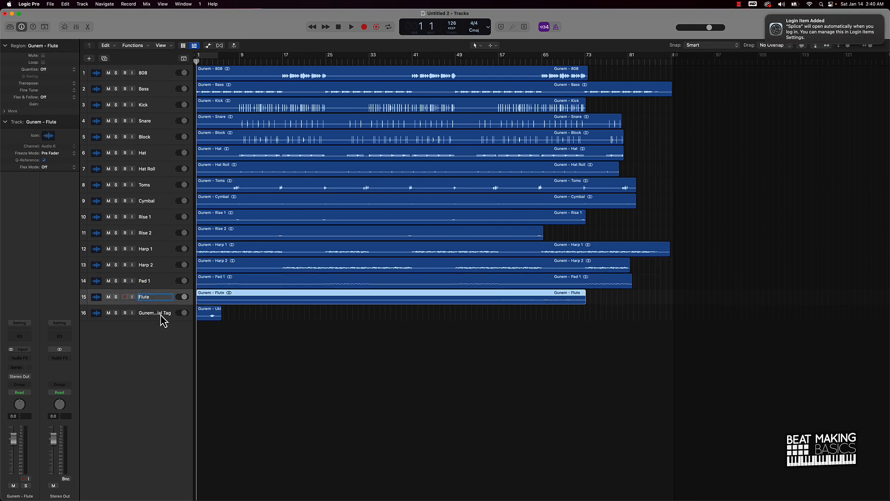
Shorten the name of track 16 to Ukiah Beats Official Tag
click(160, 316)
double_click(159, 314)
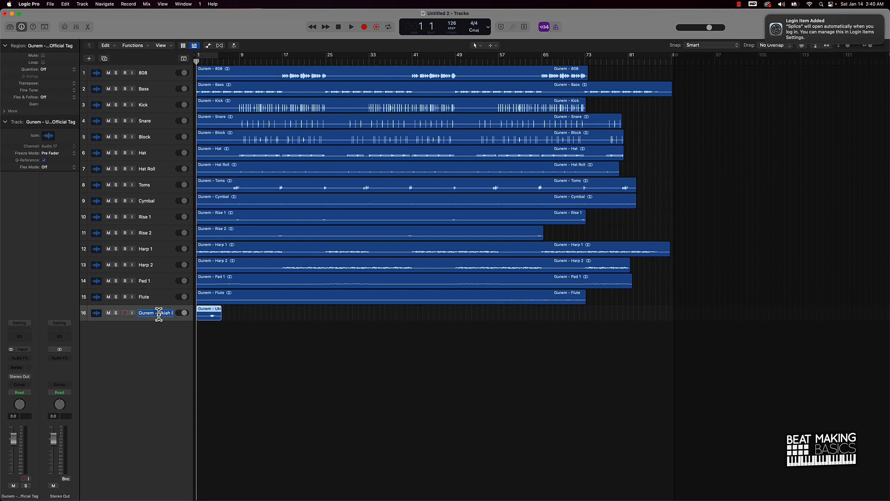
drag(159, 313, 139, 313)
key(BackSpace)
click(236, 347)
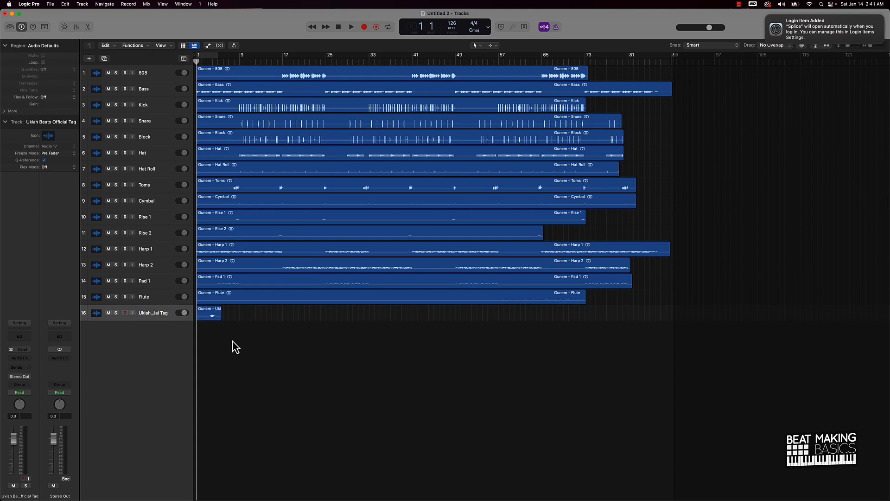
Rename all 16 audio regions after their track names and clear the selection
key(super+a)
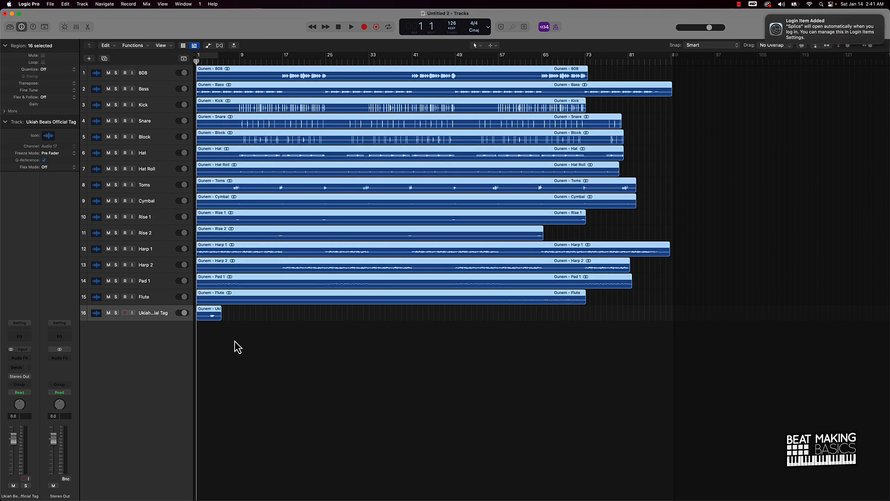
click(237, 349)
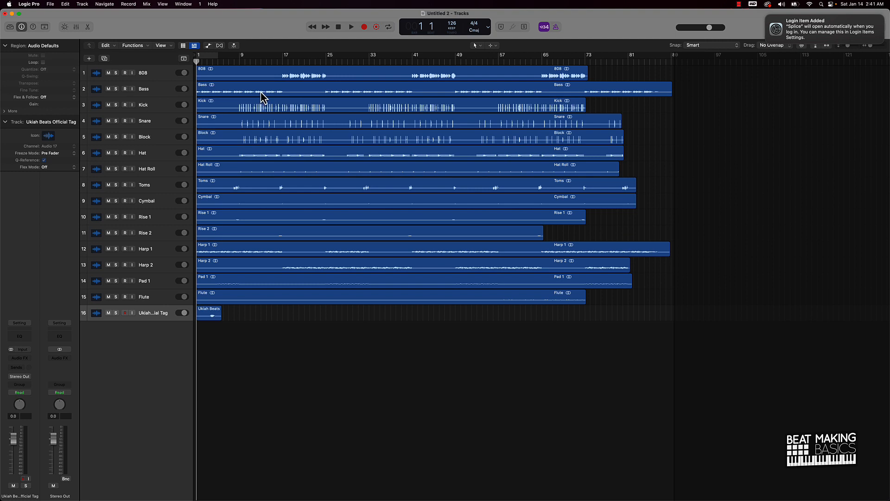
Set a cycle range from bar 9 to bar 25 and audition Harp 1 and Harp 2 soloed together
drag(239, 56, 327, 63)
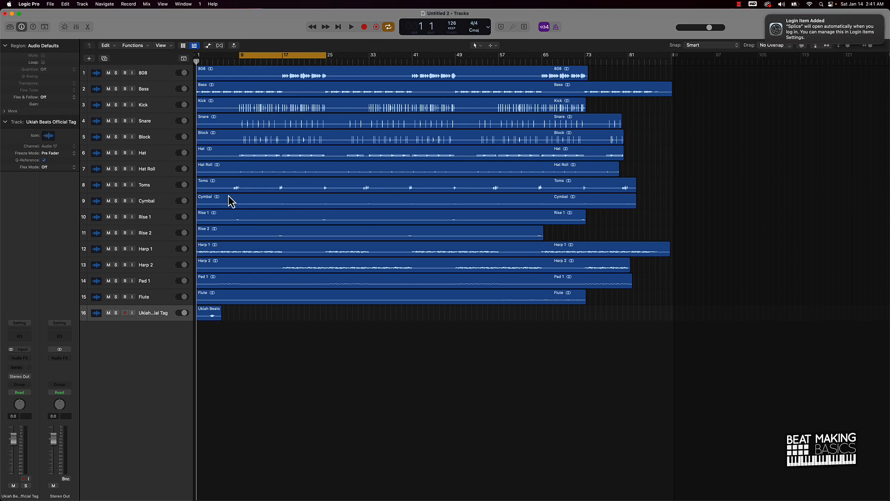
click(116, 250)
click(116, 265)
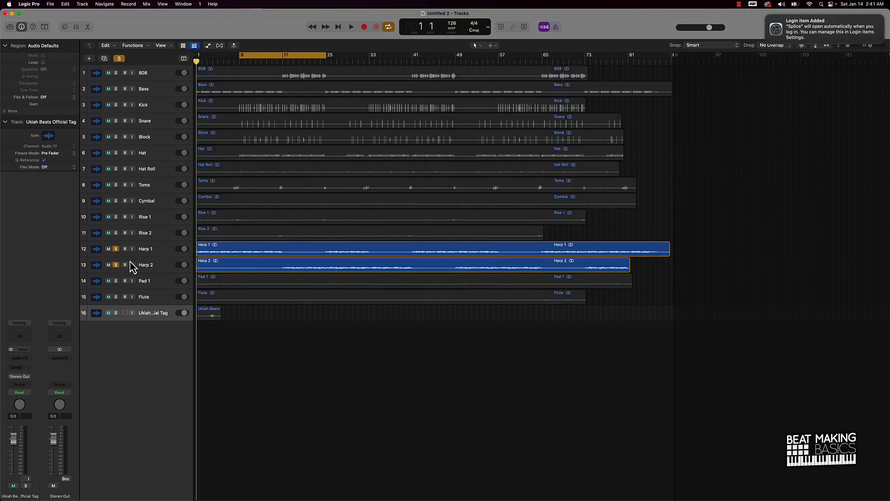
key(space)
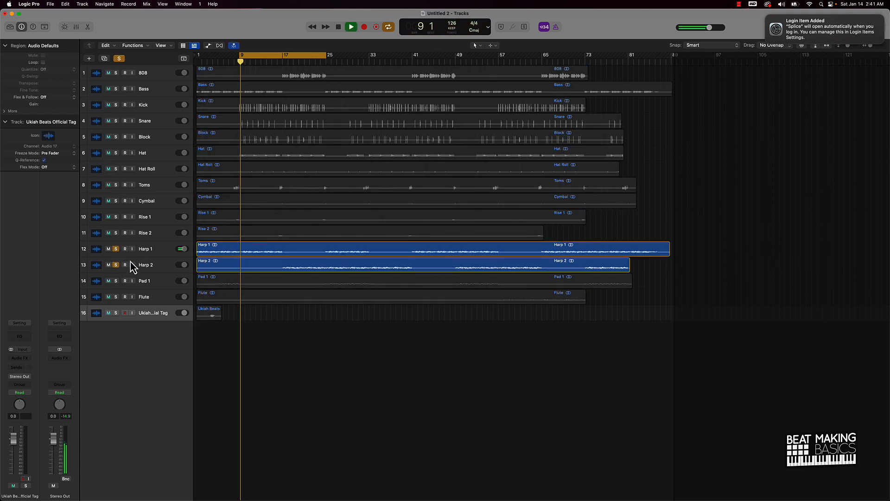
key(space)
Add a Channel EQ to Harp 1 and use its low-cut band to remove the frequencies below the harp
click(161, 254)
key(space)
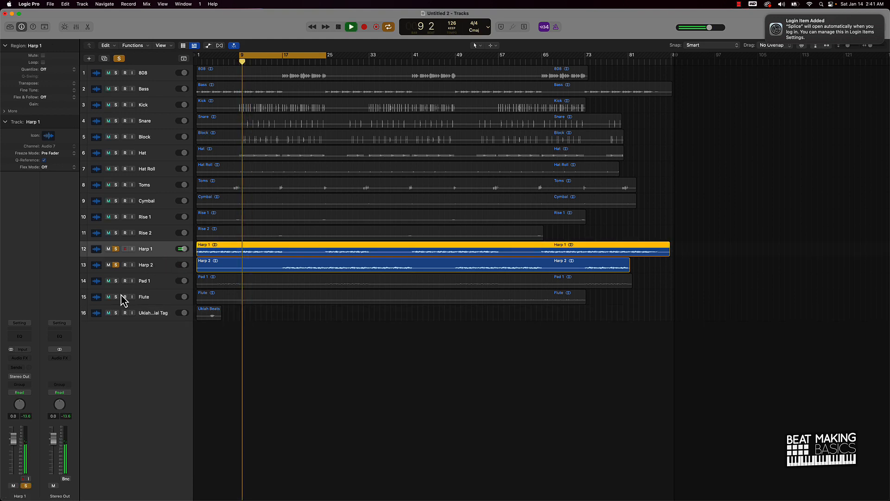
click(15, 339)
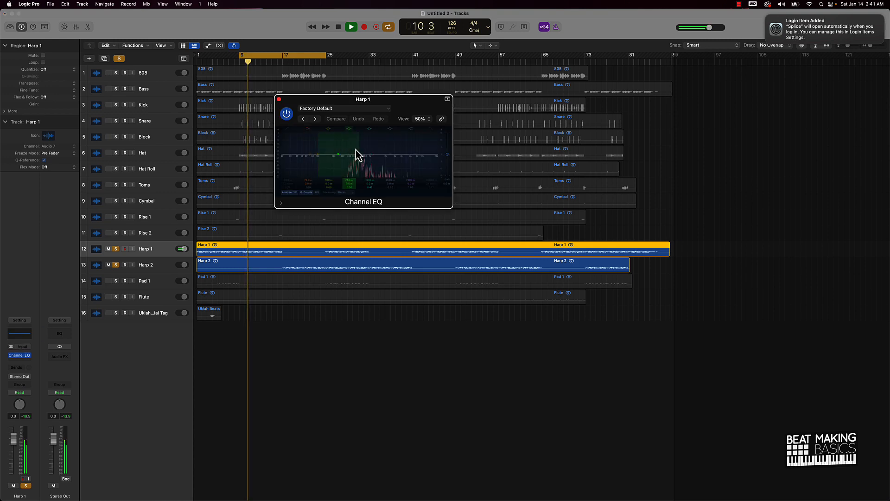
key(space)
click(288, 130)
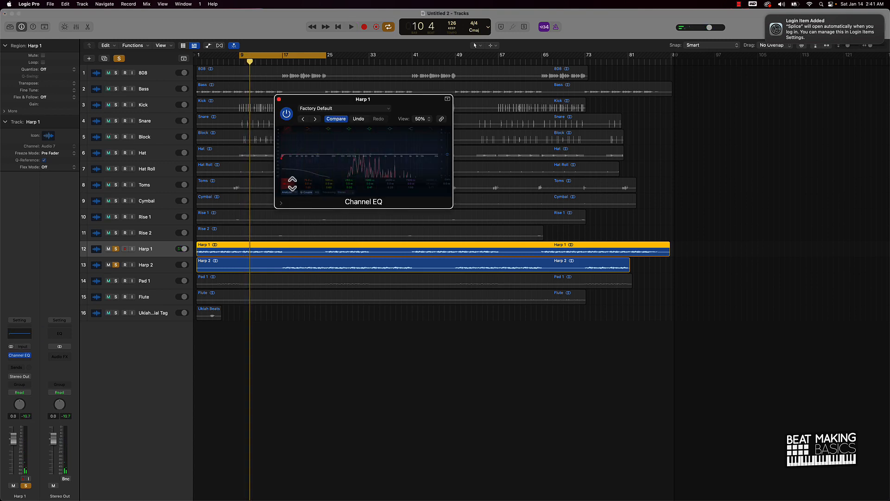
drag(282, 156, 339, 156)
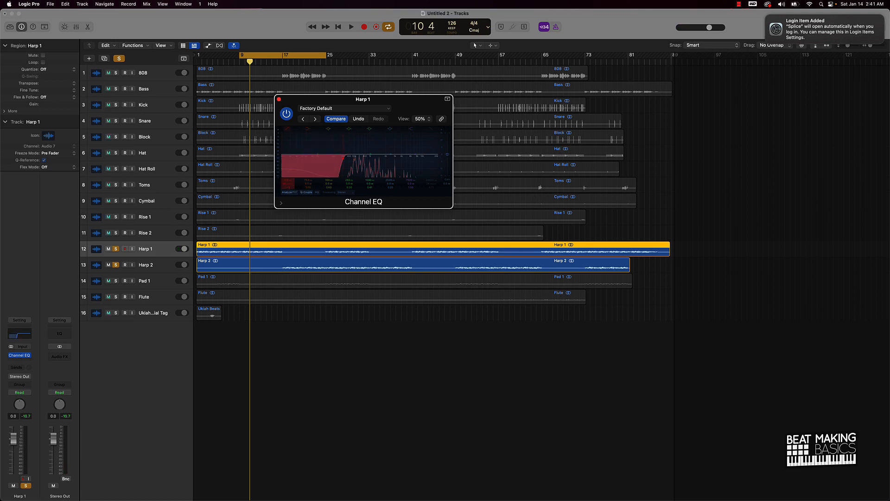
click(279, 99)
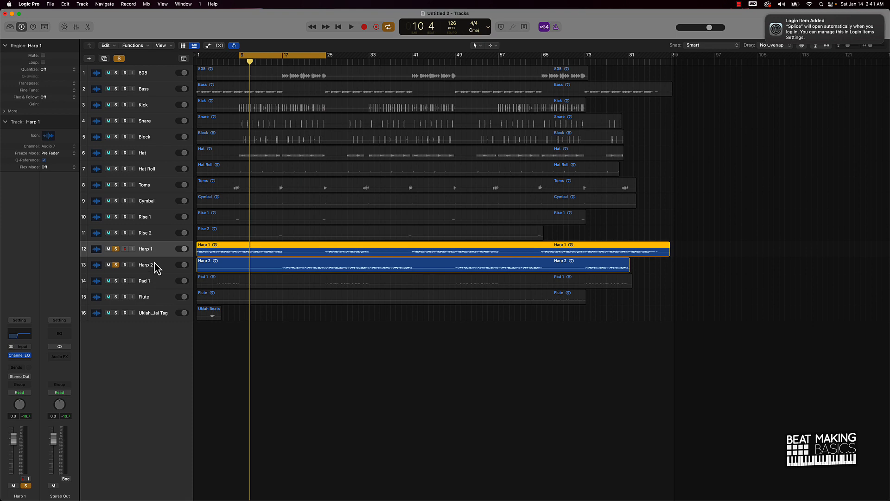
Insert a Channel EQ on Harp 2 and play a cycle range that starts at bar 17
click(154, 268)
click(20, 338)
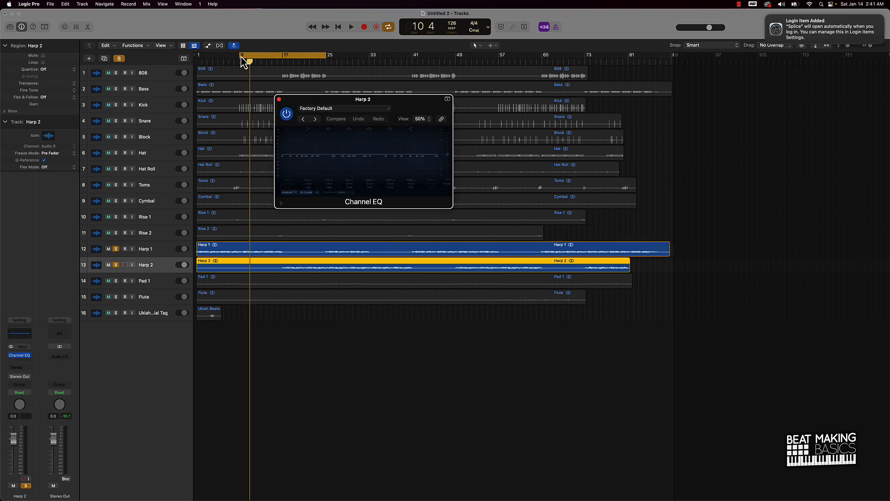
drag(244, 62, 282, 61)
key(space)
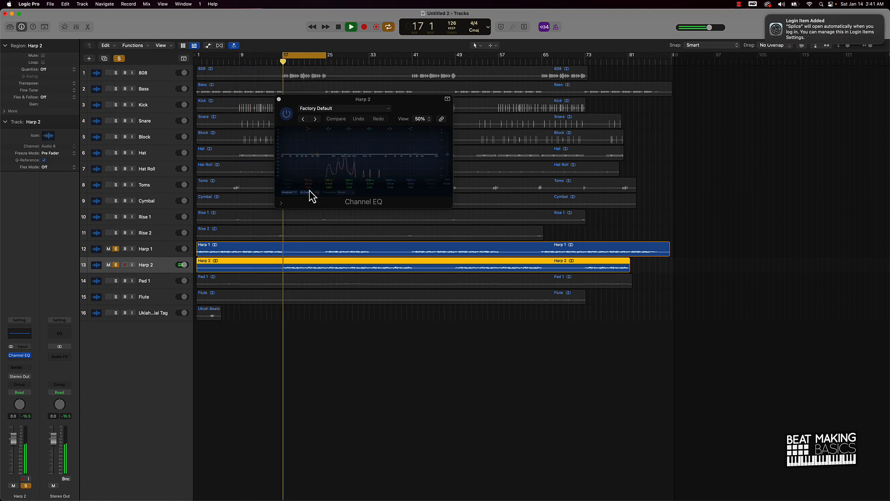
Enable the low-cut band on Harp 2's Channel EQ and raise its frequency to just below the harp's signal during playback
click(288, 130)
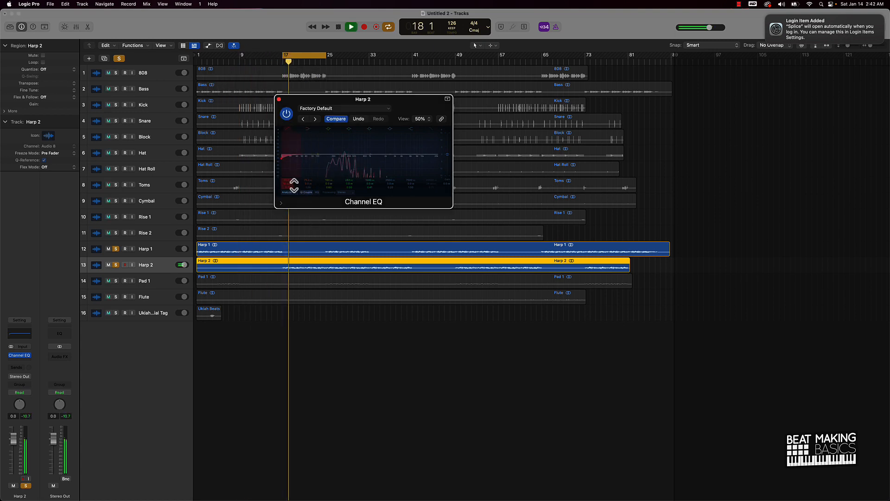
drag(288, 180, 288, 160)
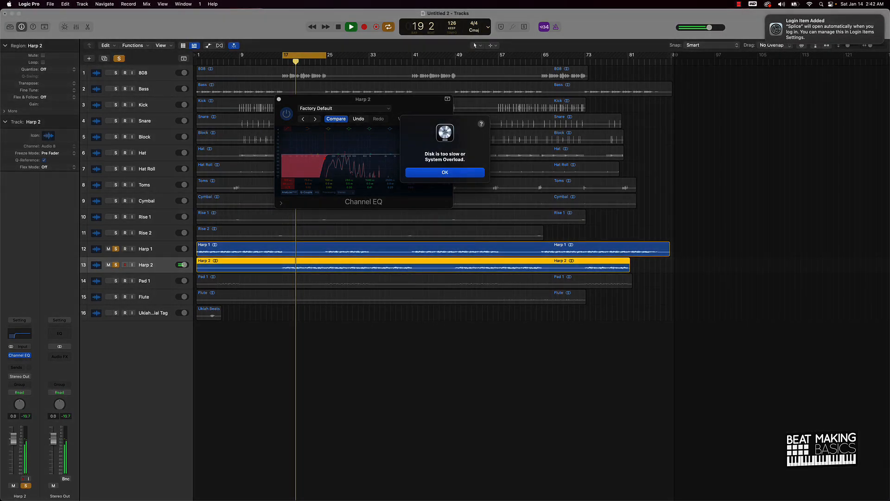
key(Return)
key(space)
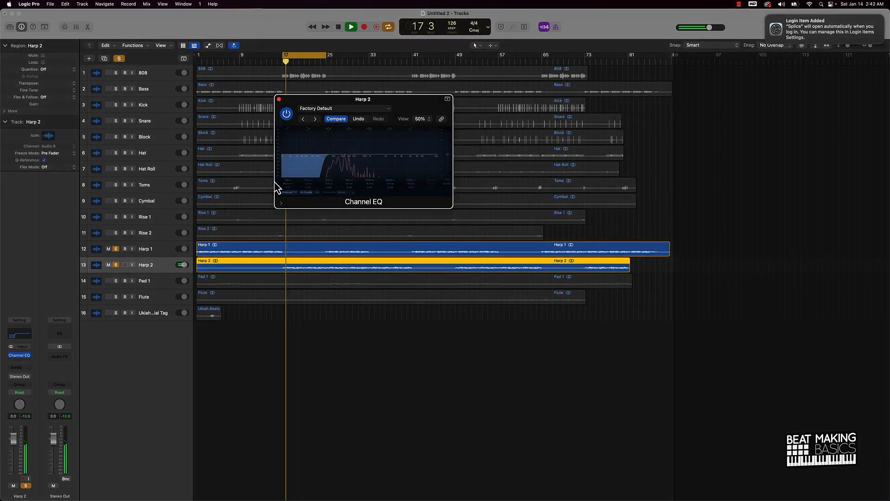
drag(288, 180, 287, 172)
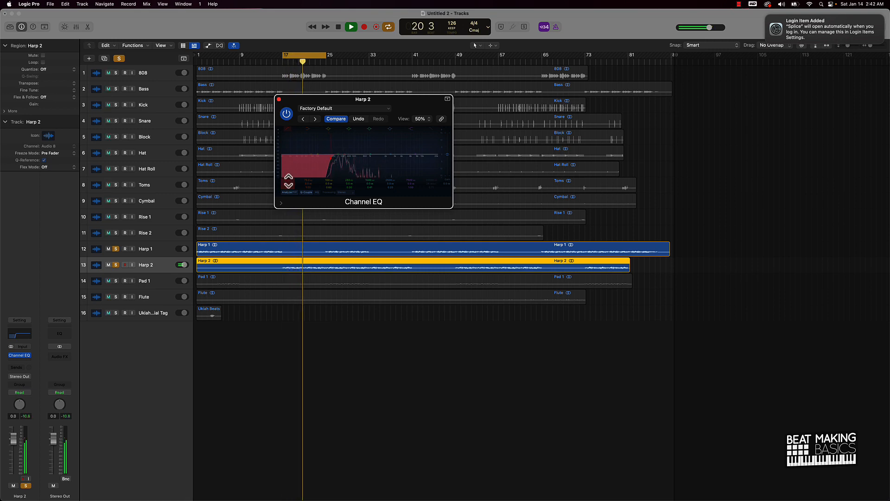
key(space)
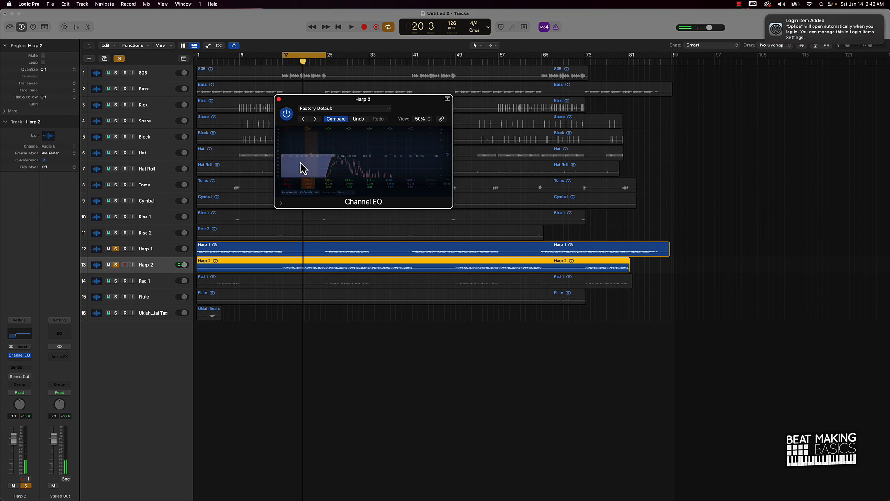
click(278, 99)
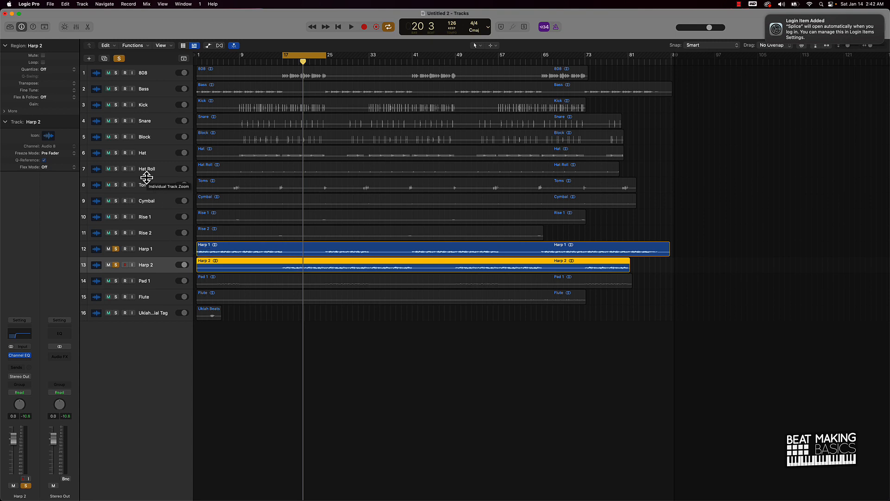
Solo the Kick together with the harps and set its volume to -1.0 dB during playback
click(116, 105)
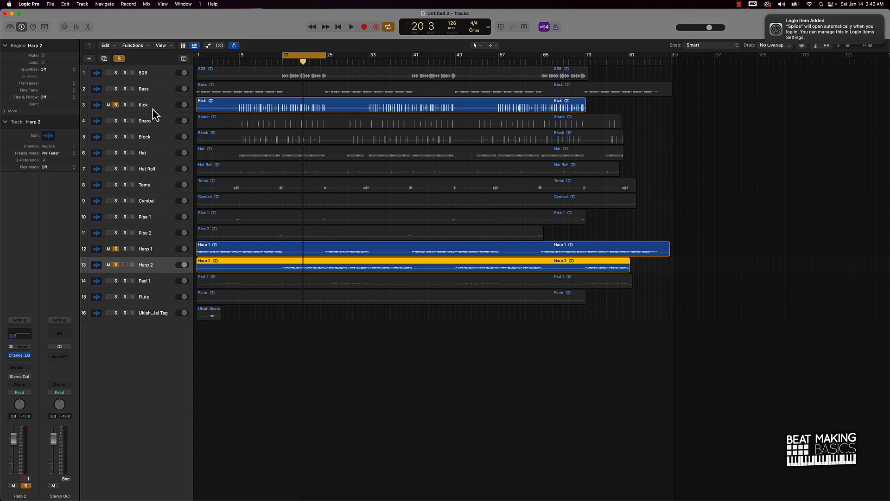
key(space)
mouse_move(182, 105)
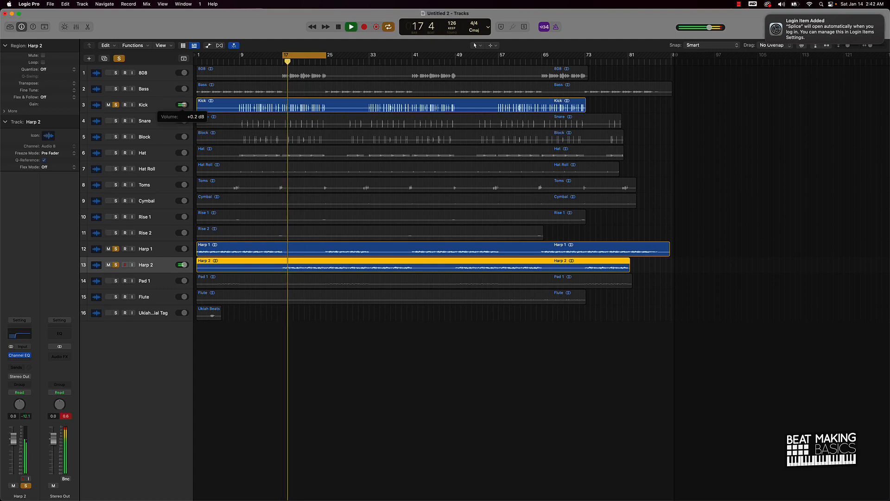
scroll(182, 105, up, 3)
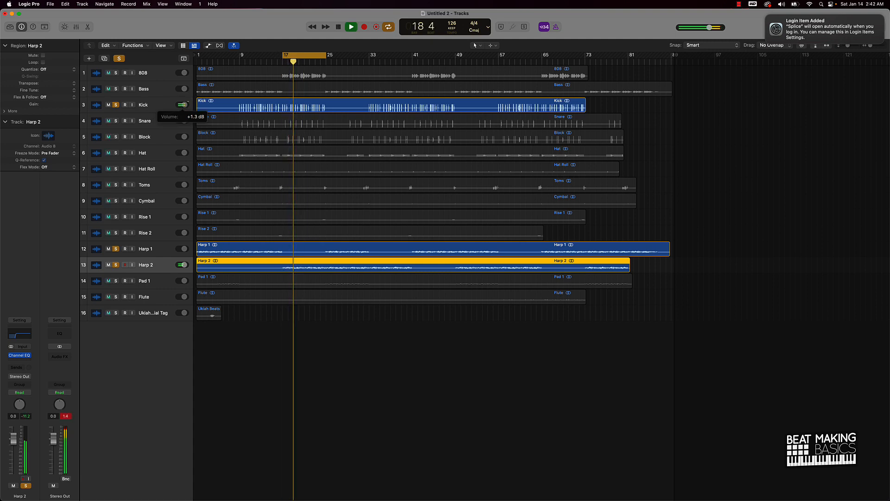
scroll(183, 105, down, 5)
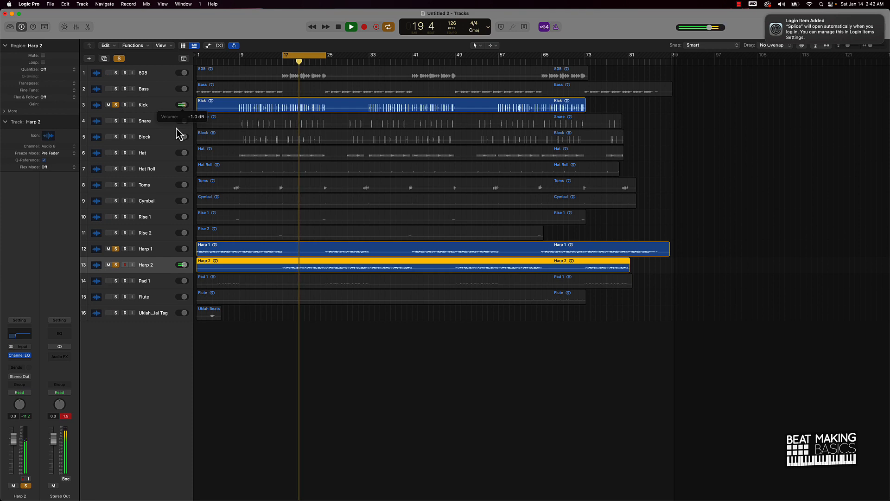
In the mixer, lower the Kick to -1.9 dB and both harp channels together to -2.5 dB
click(76, 27)
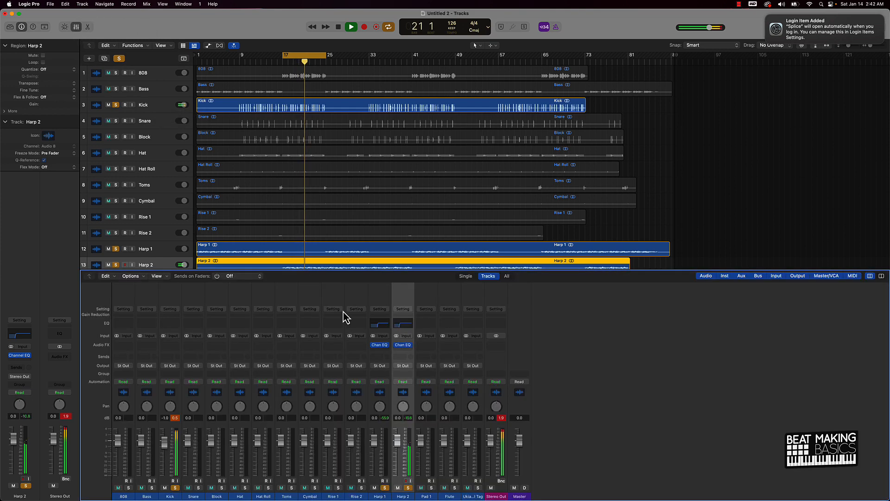
drag(163, 444, 164, 445)
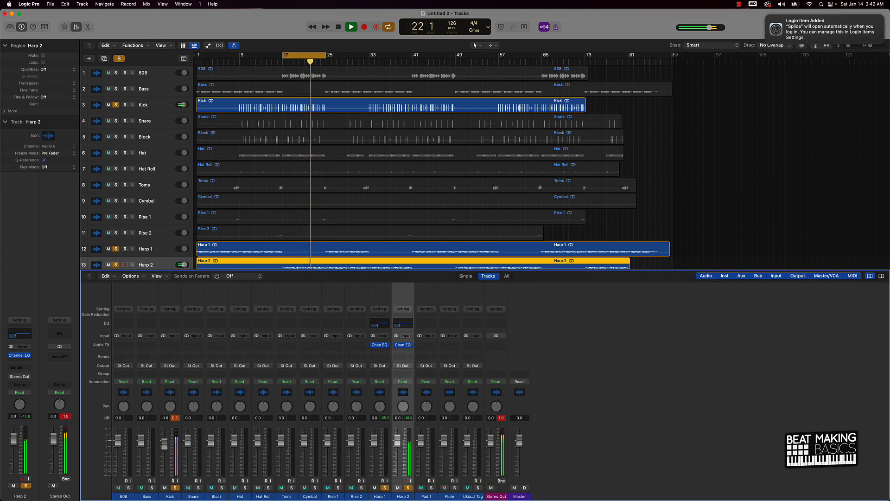
click(380, 480)
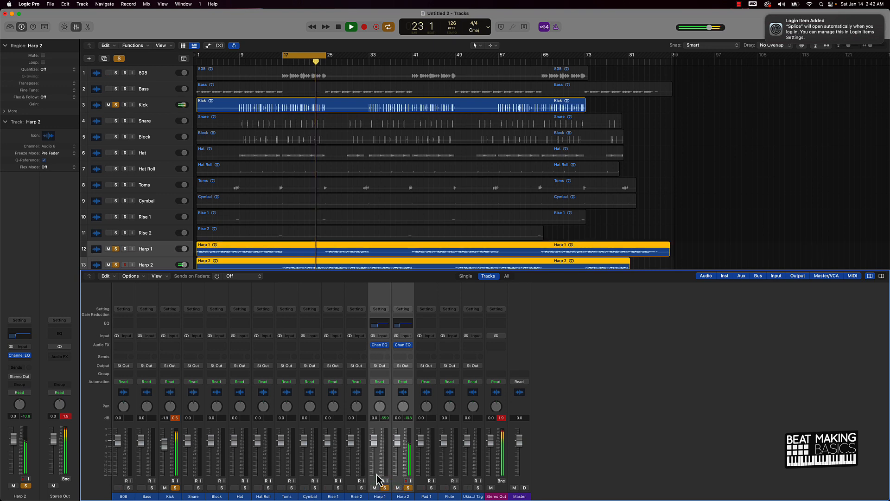
drag(374, 440, 375, 451)
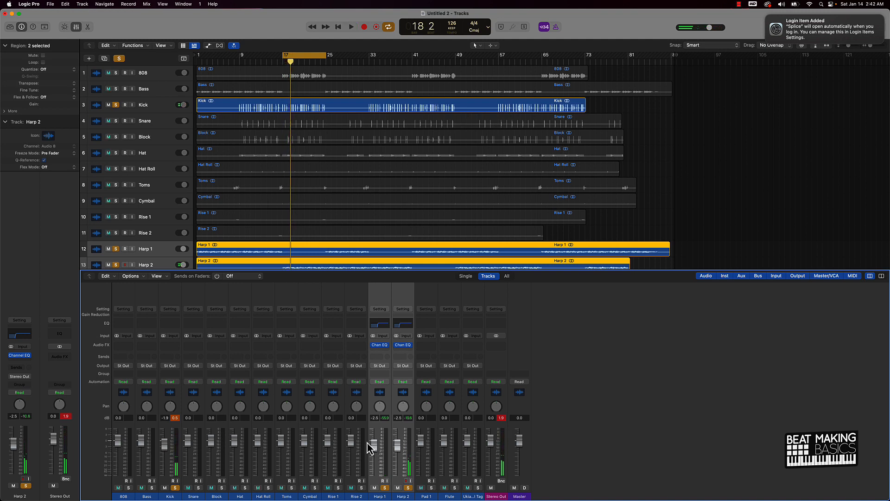
Clear the peak level readings, set the Kick to -2.2 dB and both harps to -5.6 dB, and replay the loop
click(179, 419)
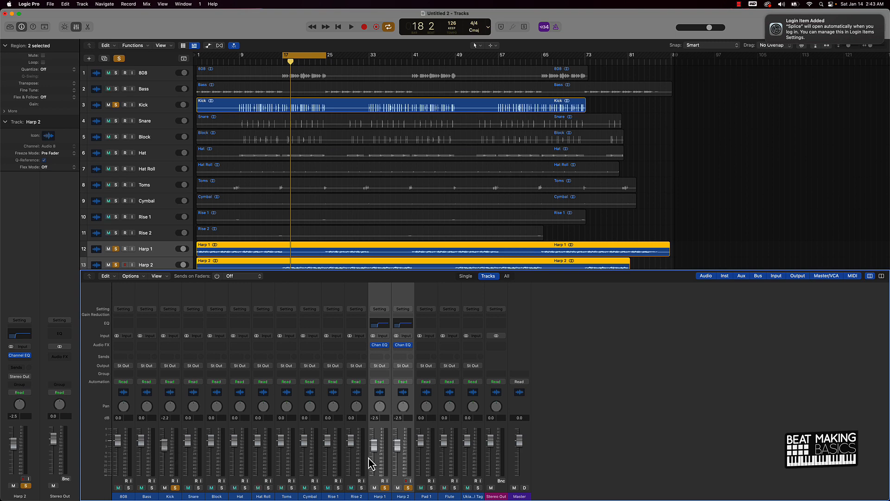
drag(375, 459, 374, 464)
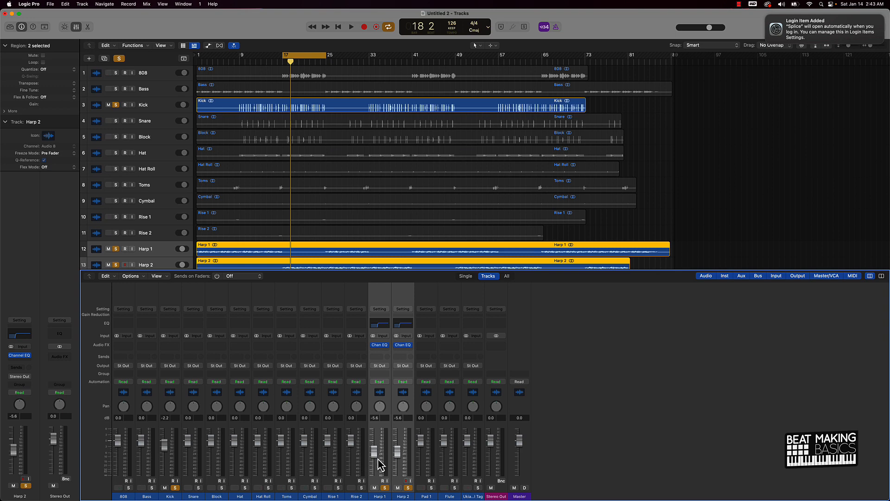
key(space)
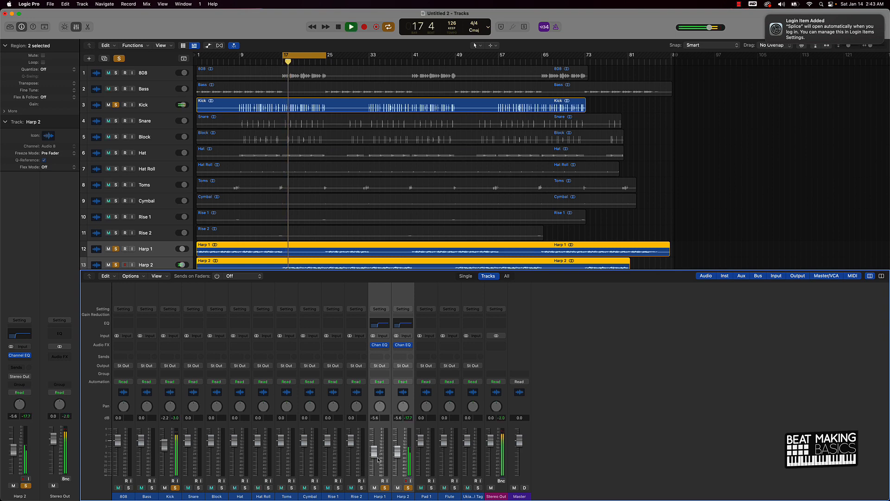
Rebalance the playing loop by setting both harps to -3.7 dB and the Kick to -1.7 dB
drag(378, 460, 375, 449)
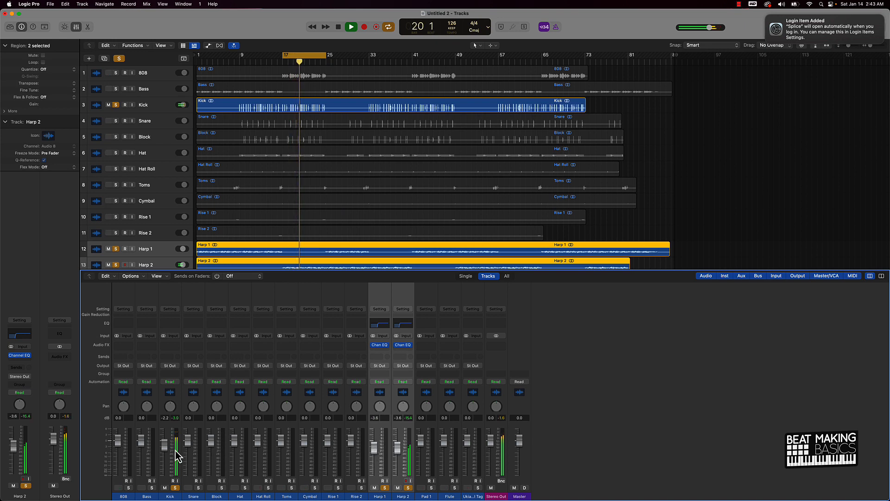
drag(164, 446, 165, 443)
drag(376, 450, 376, 451)
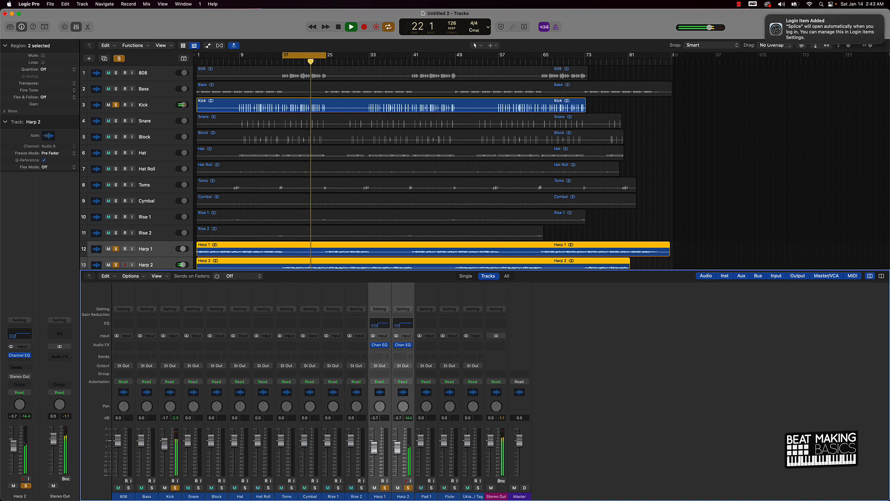
Solo the Snare and Block tracks in the playing loop, setting the Snare to -5.5 dB and the Block to -11.6 dB
click(198, 487)
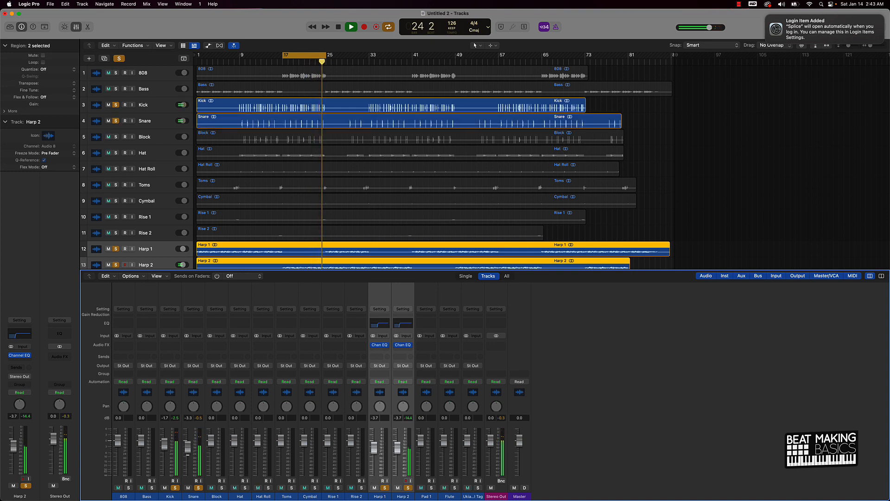
drag(187, 448, 187, 454)
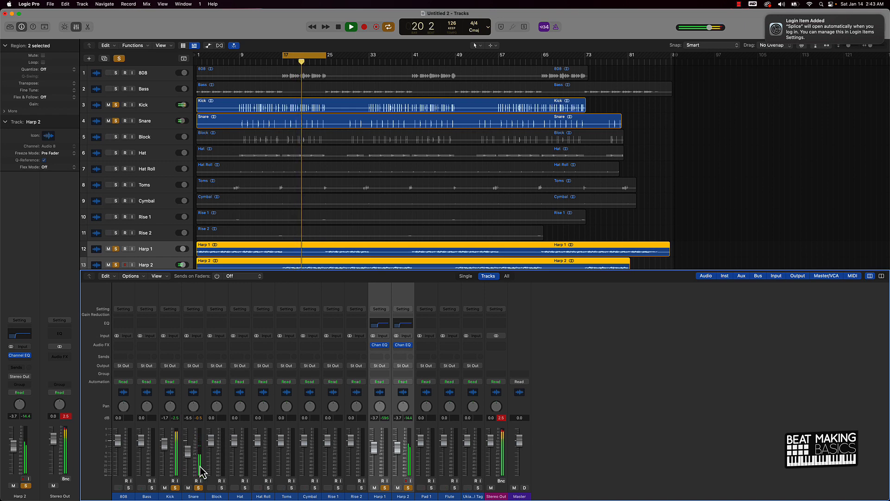
click(221, 488)
drag(211, 441, 211, 454)
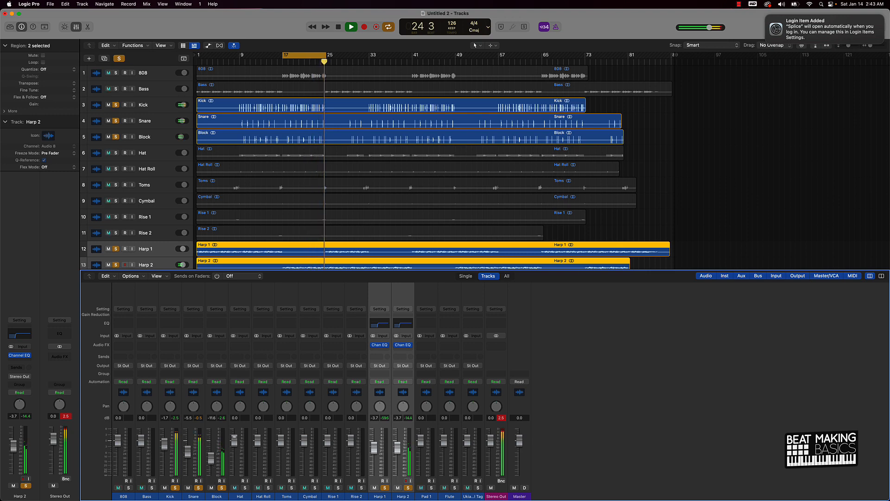
Solo the Hat and Hat Roll tracks, setting the Hat to -12.0 dB and the Hat Roll to -11.8 dB
mouse_move(234, 440)
mouse_down()
mouse_move(238, 485)
mouse_move(237, 457)
mouse_up()
click(245, 487)
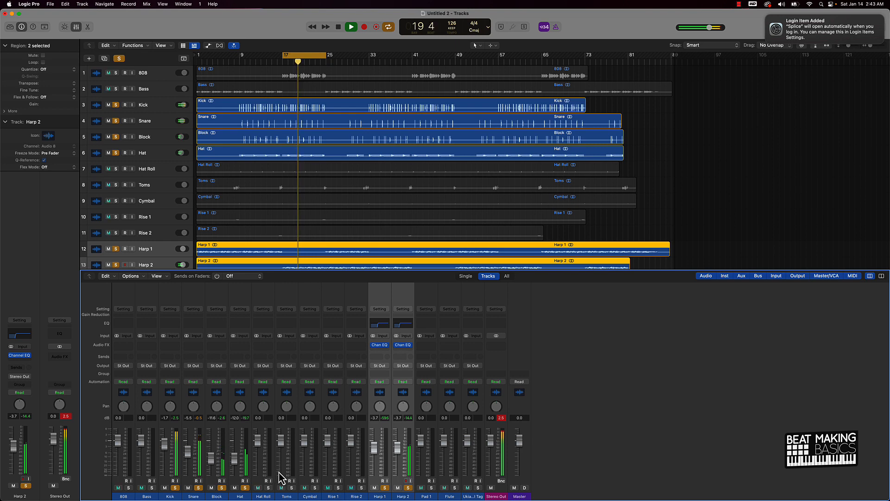
click(269, 488)
drag(258, 440, 259, 465)
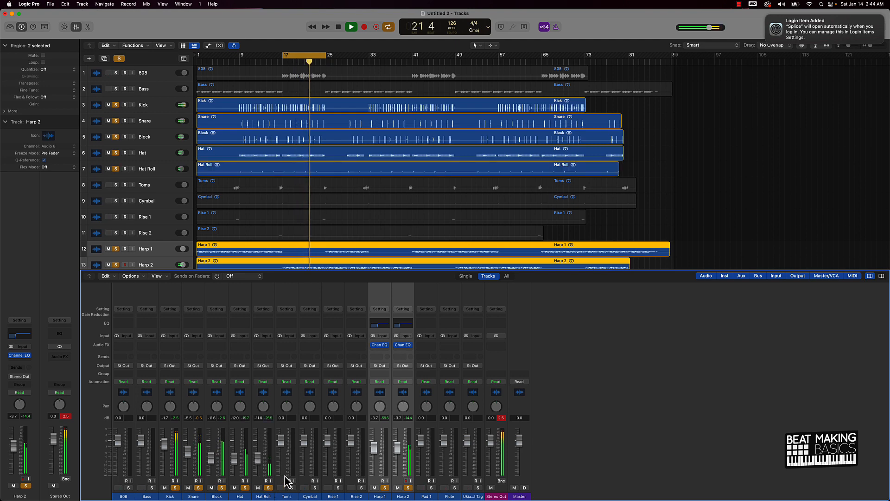
Solo the Toms at -4.5 dB, and lower the Flute to -7.6 dB and Pad 1 to -5.6 dB
drag(283, 440, 283, 456)
click(291, 488)
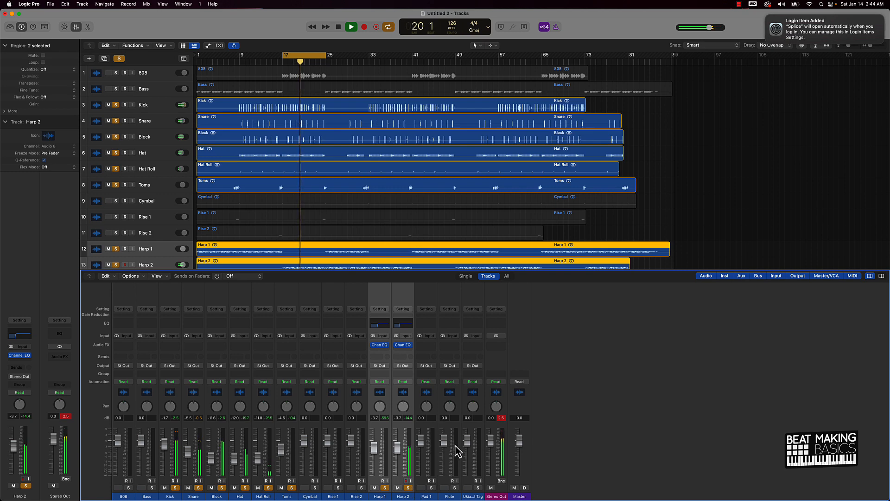
drag(444, 439, 445, 453)
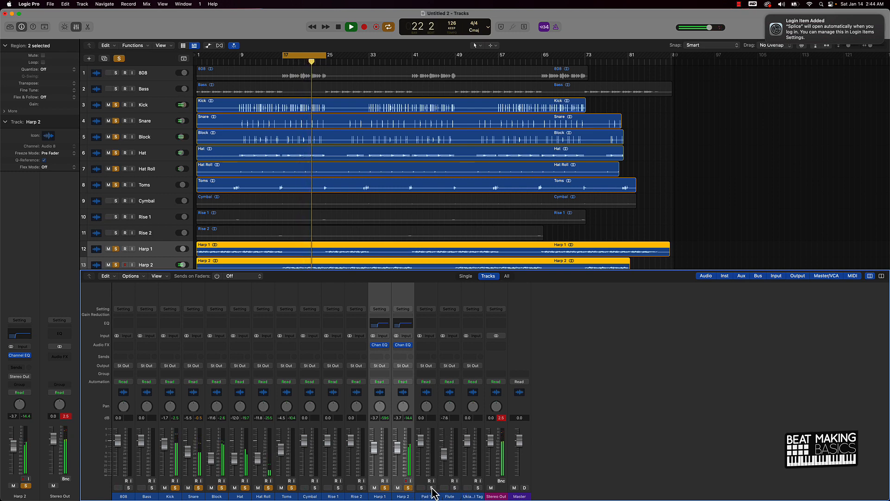
drag(421, 438, 421, 450)
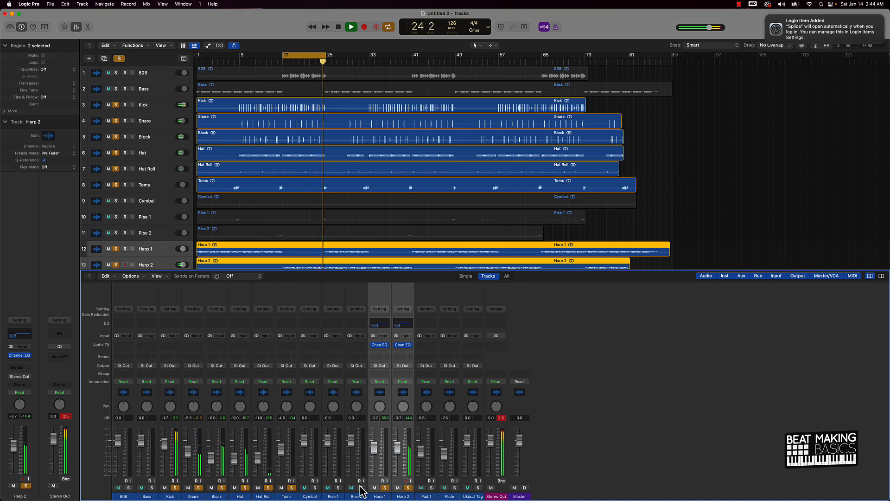
Solo the 808 without the Bass and set its volume to -4.2 dB during playback
click(153, 487)
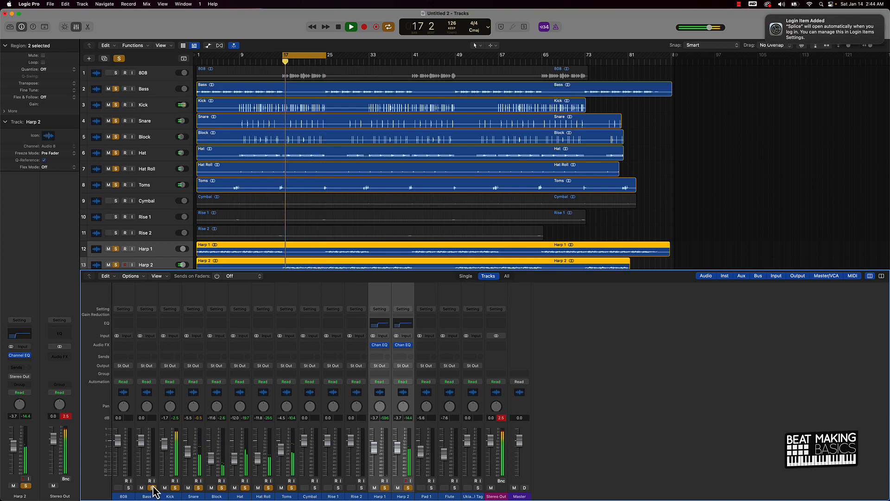
click(153, 488)
click(128, 488)
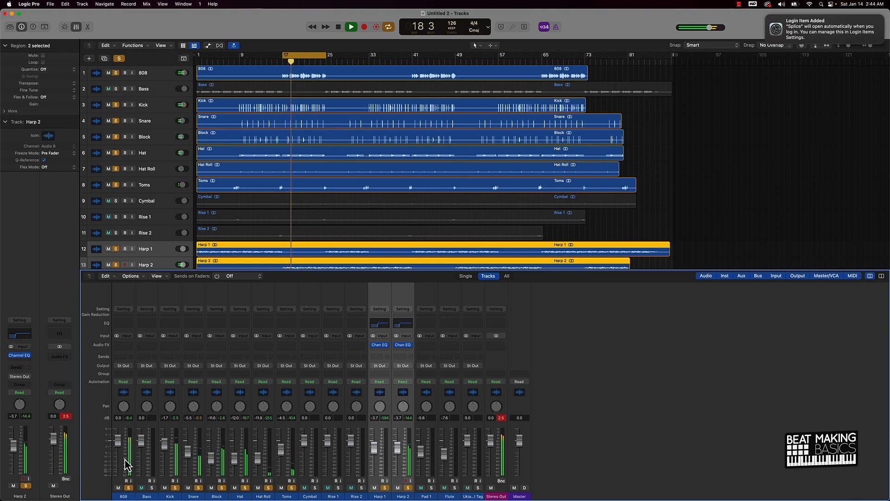
drag(118, 439, 118, 449)
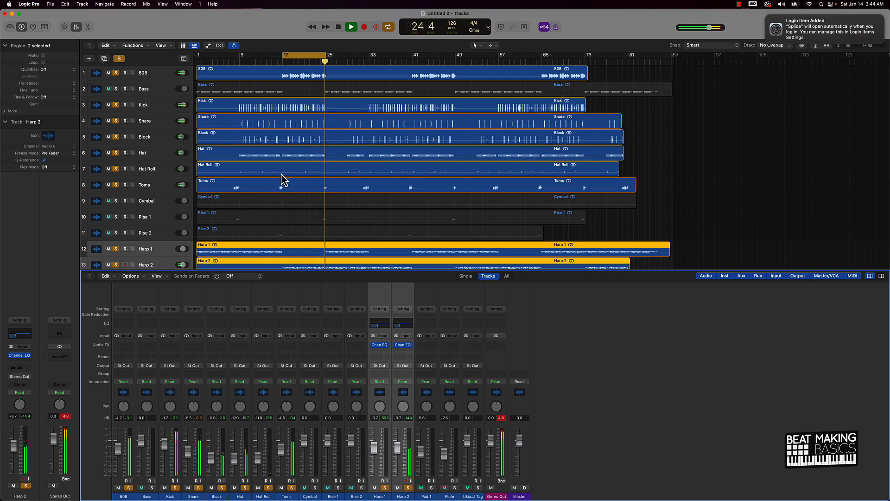
Extend the cycle range back to bar 9 and replay it with the Bass soloed at -3.9 dB
key(space)
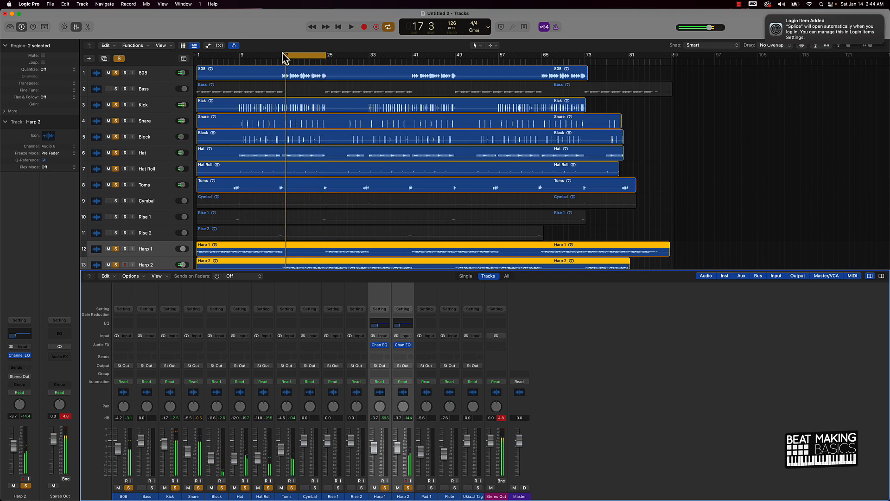
drag(283, 60, 239, 69)
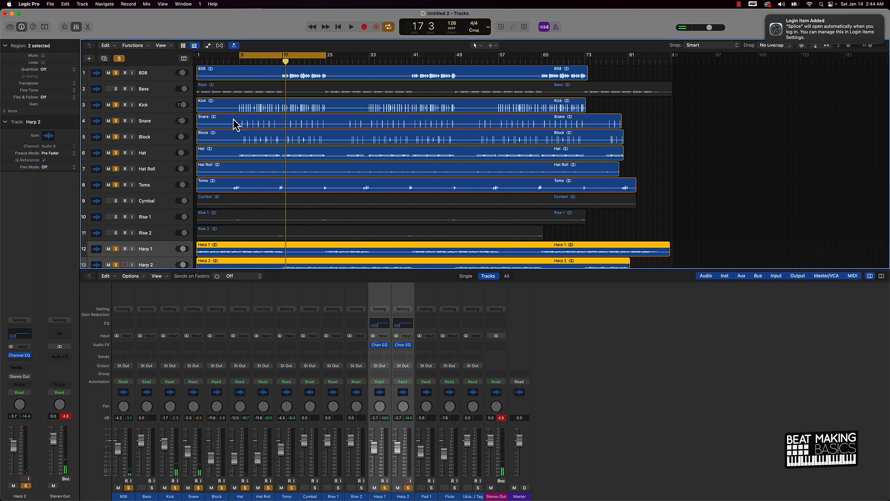
click(116, 89)
drag(139, 437, 140, 454)
key(space)
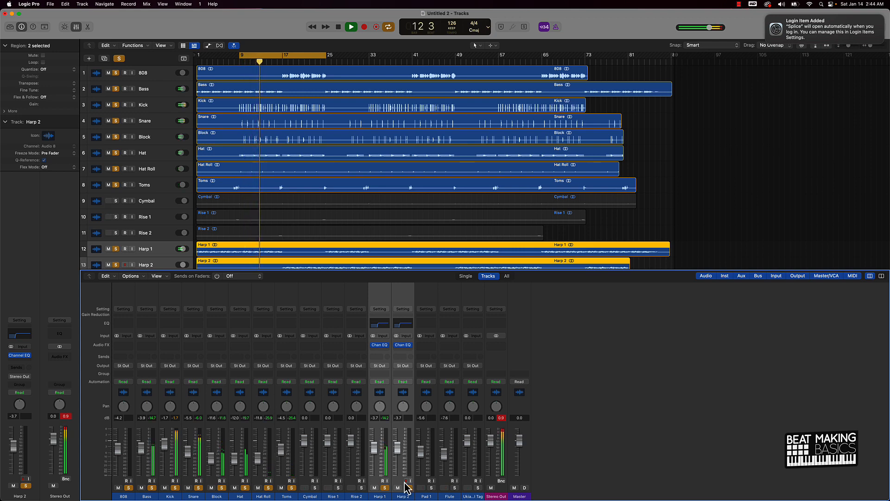
Lower all track channels together by about 0.6 dB, and solo the Cymbal at -9.0 dB
drag(464, 482, 110, 458)
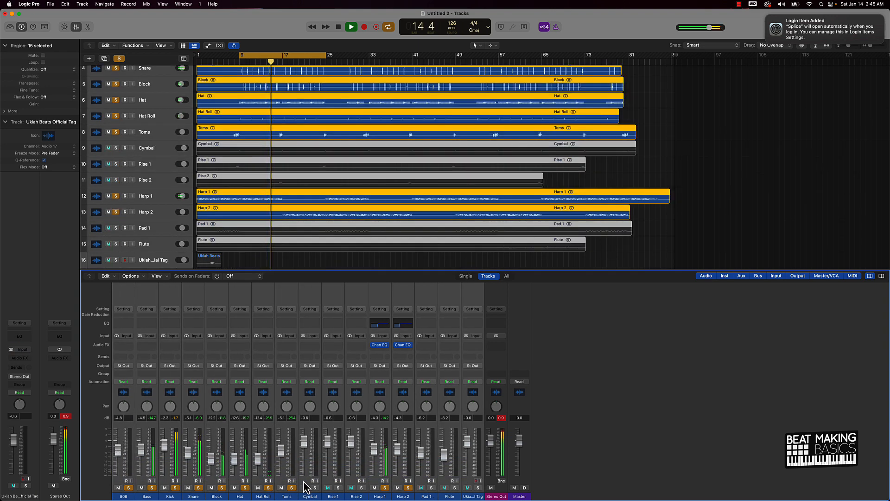
click(301, 484)
drag(304, 441, 305, 453)
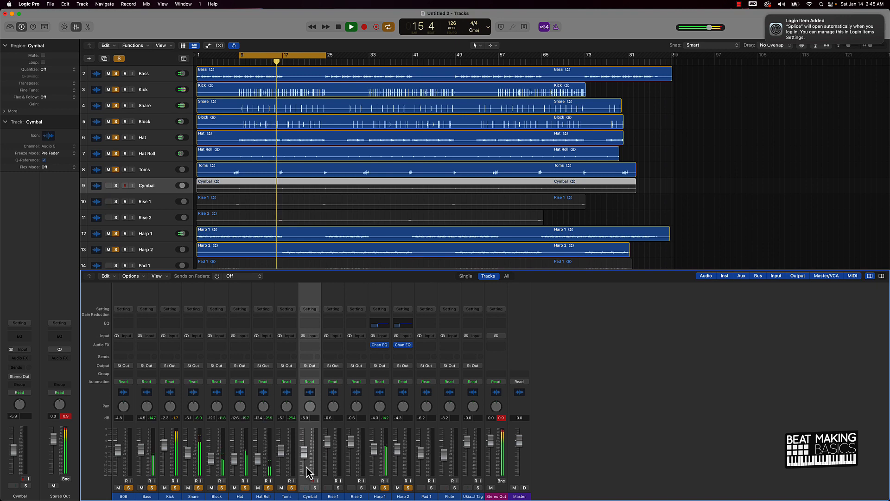
click(315, 487)
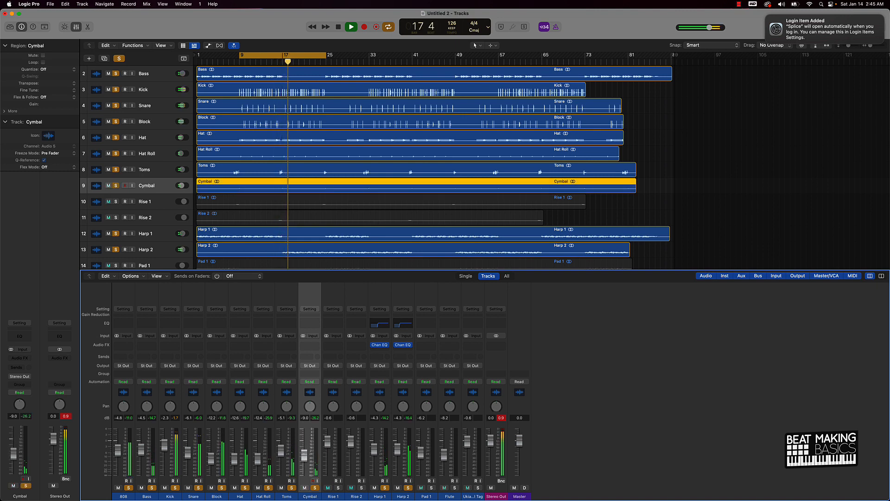
Solo Rise 1 and Rise 2, turn off cycling, and set both Rises to -5.6 dB and the Cymbal to -8.8 dB
click(338, 487)
click(361, 488)
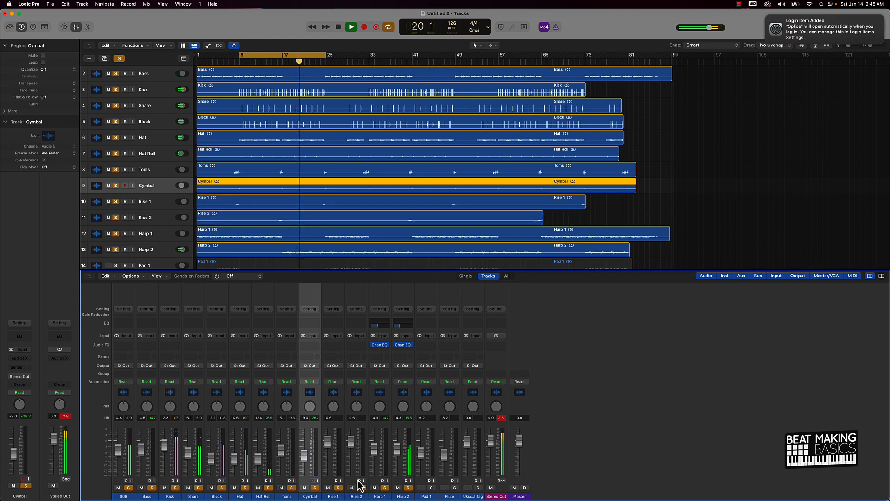
drag(351, 481, 326, 461)
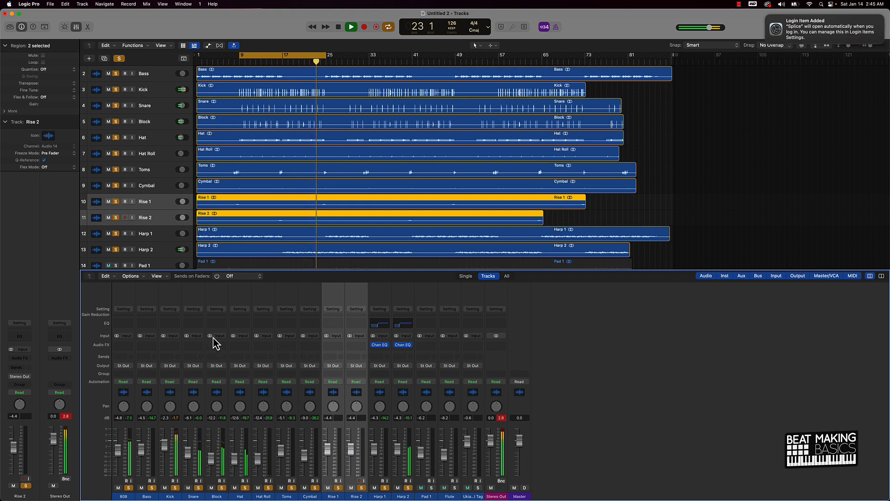
click(294, 54)
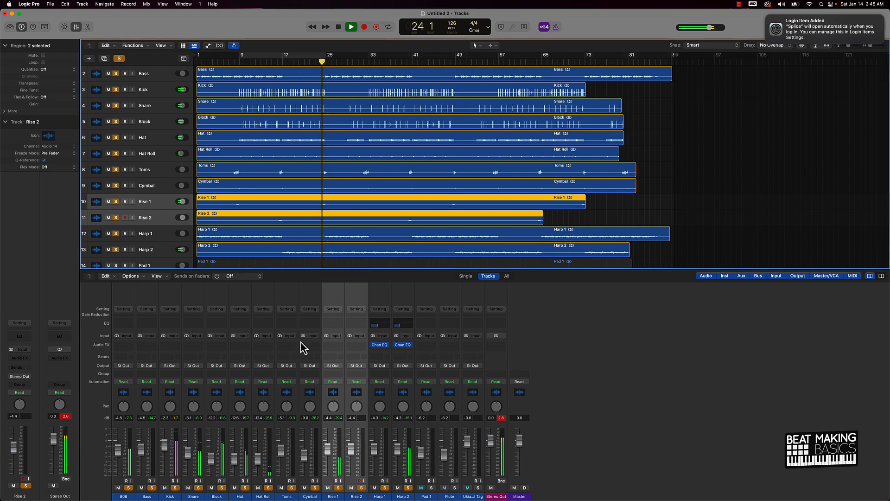
drag(351, 453, 350, 456)
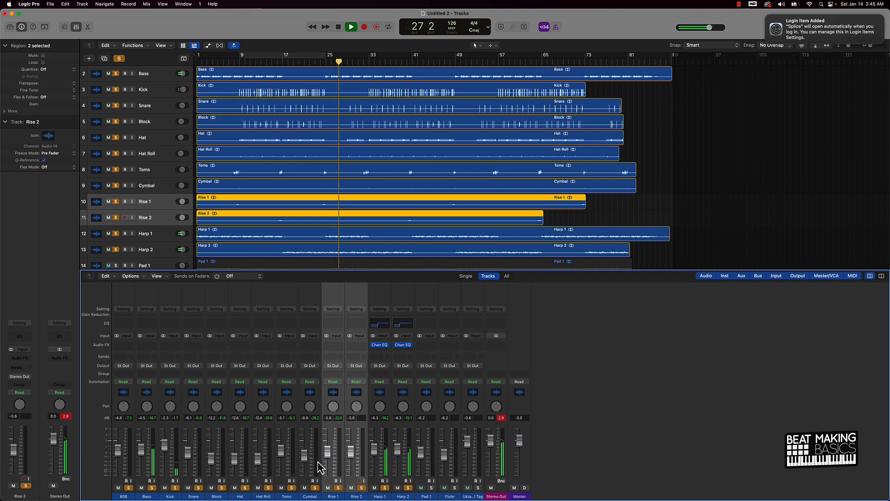
Solo Pad 1 at -6.0 dB with the Flute at -7.6 dB, stop playback and clear the peak level readings
click(431, 488)
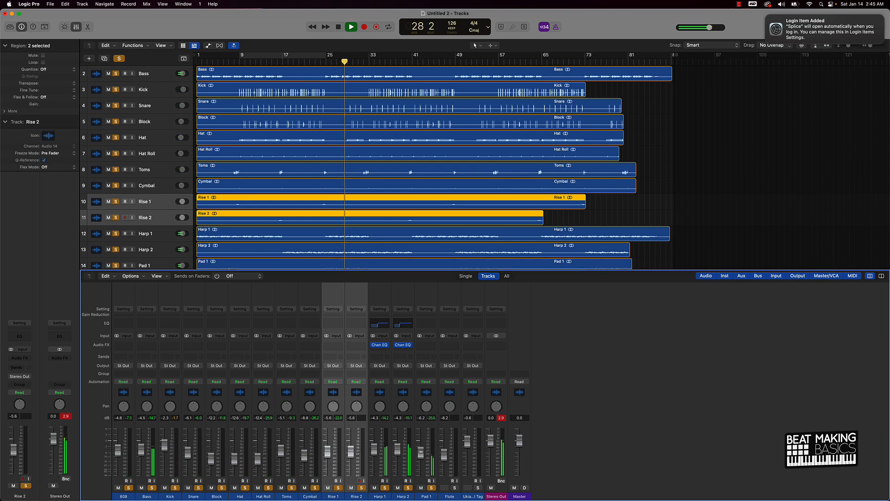
drag(421, 452, 420, 455)
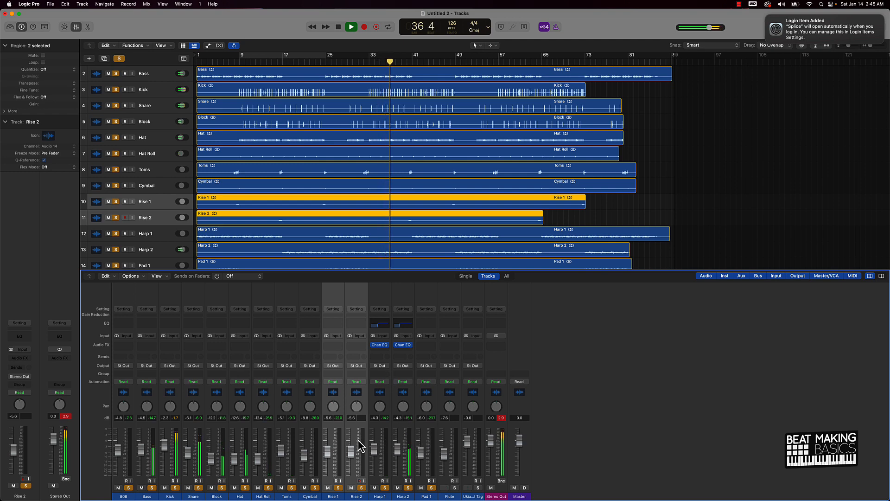
key(space)
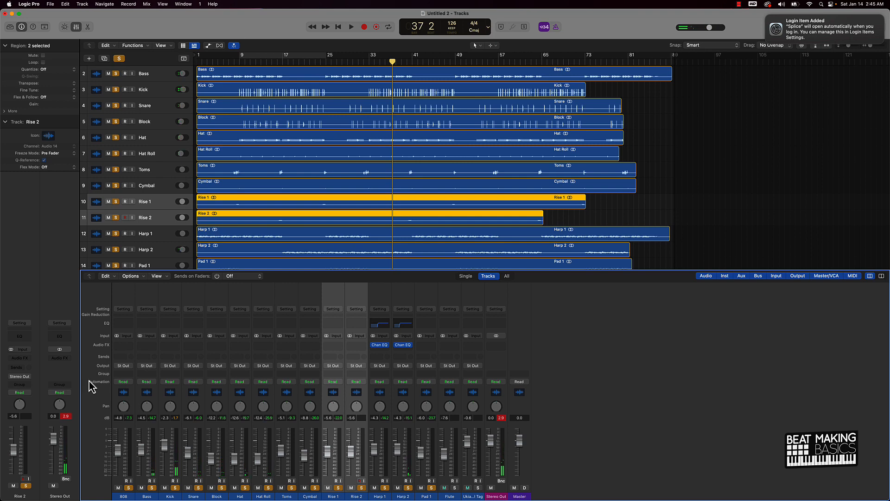
click(66, 416)
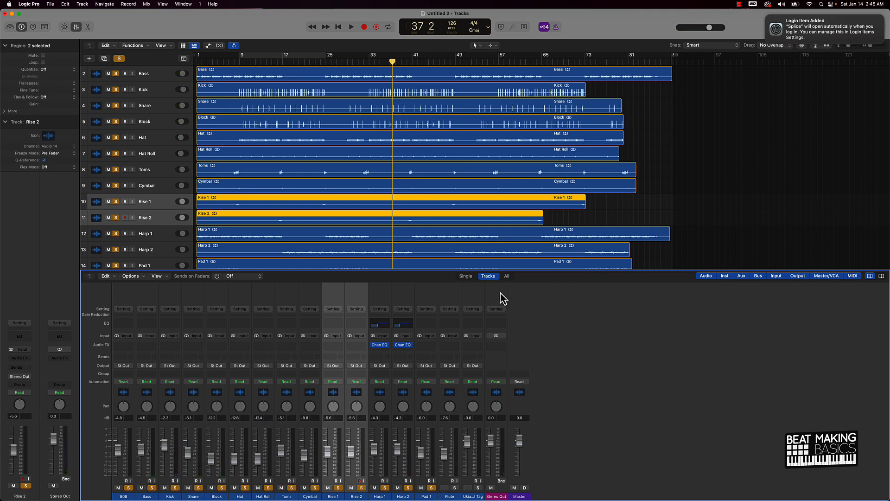
click(601, 209)
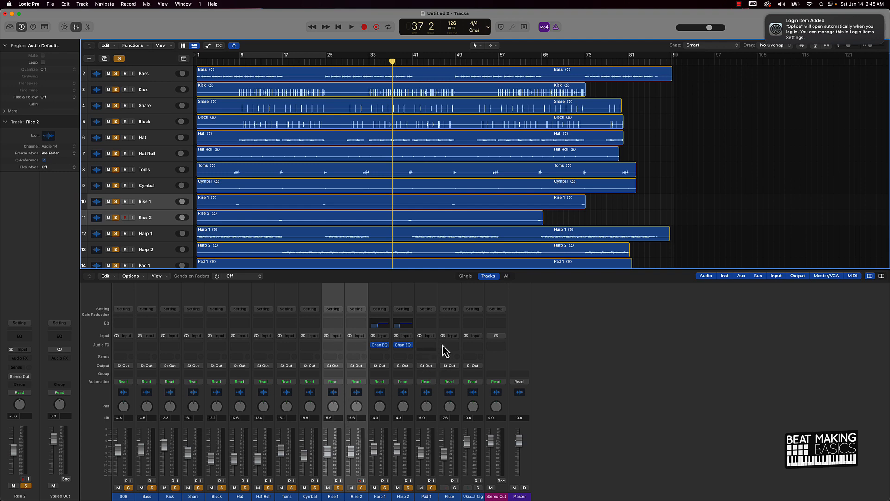
Set the cycle range to bars 25–33, and rename the Pad 1 track and its region to Pad
scroll(361, 223, down, 3)
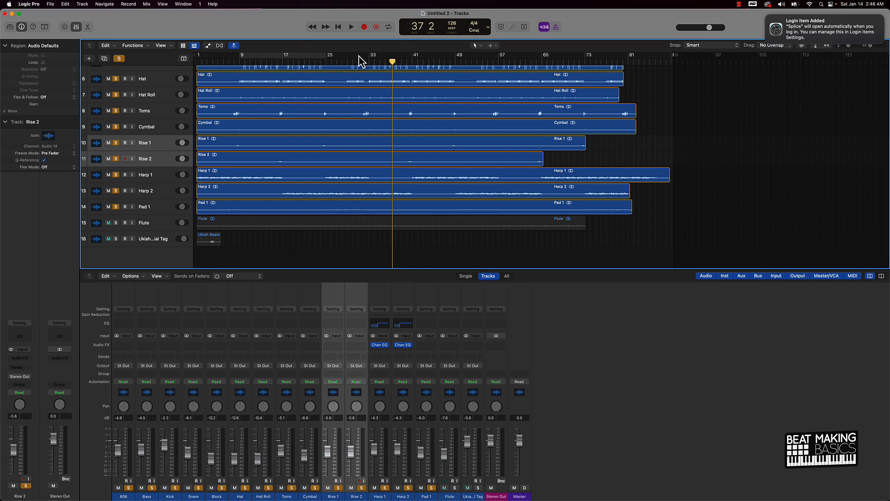
drag(327, 60, 370, 59)
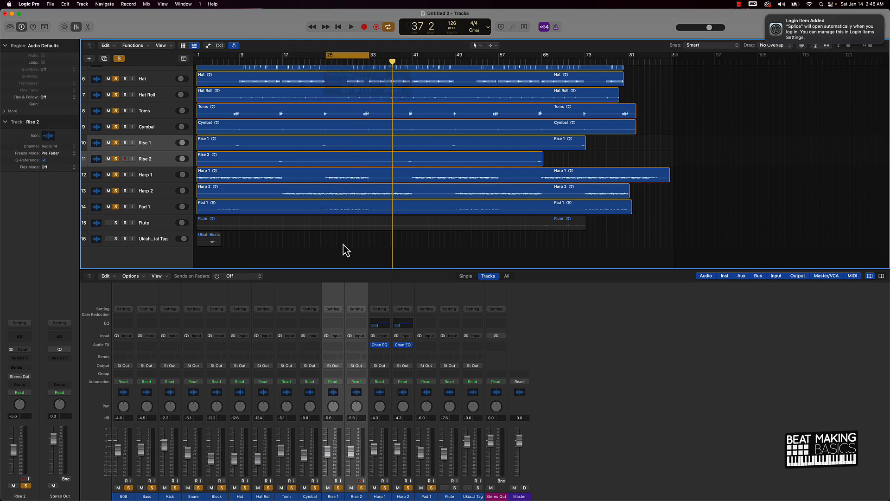
double_click(152, 207)
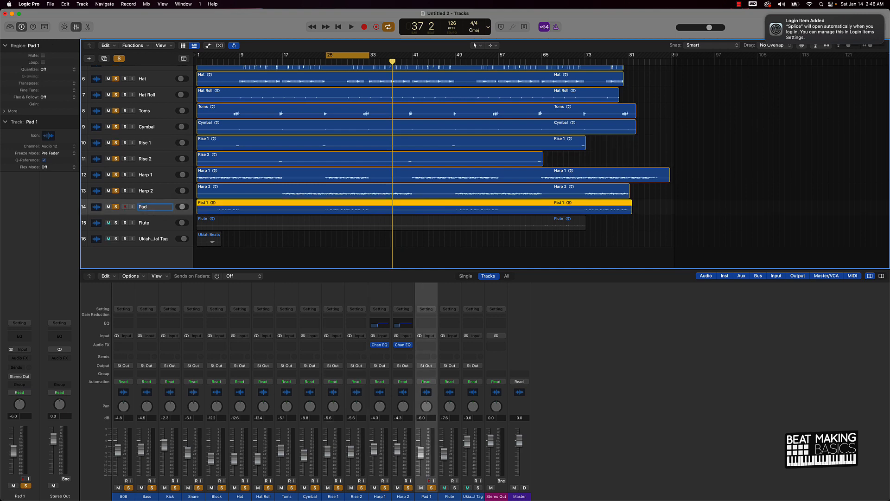
click(302, 258)
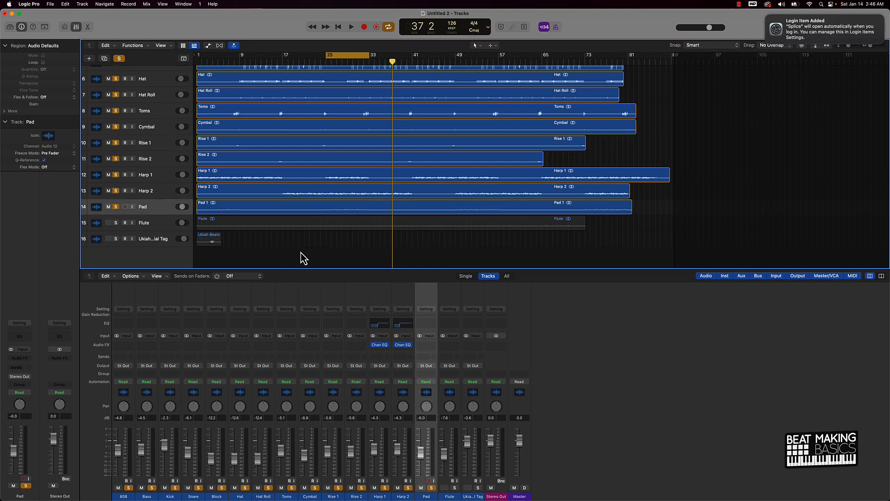
key(super+a)
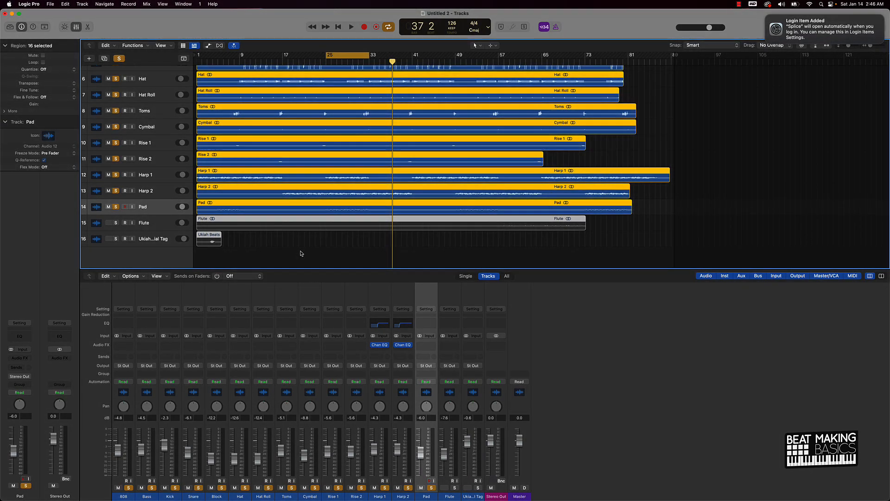
click(302, 253)
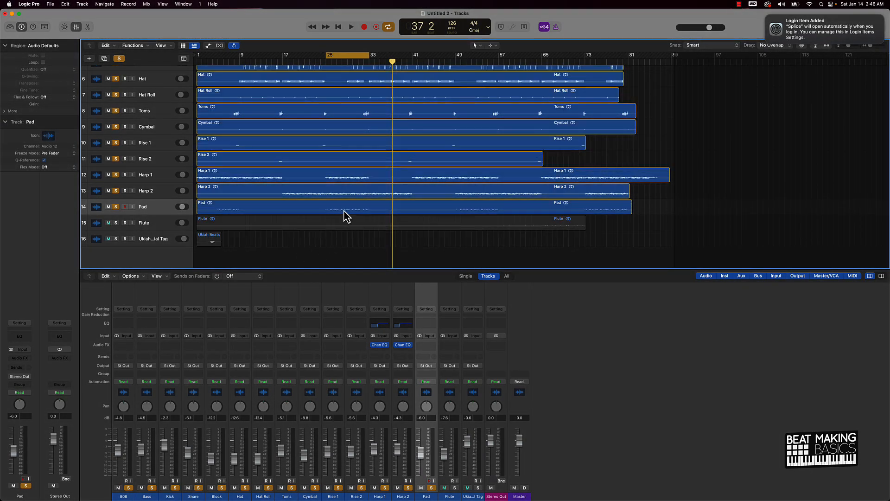
Add a Channel EQ to the Pad and cut its low end with the low-cut band while the cycle plays
click(344, 211)
click(428, 324)
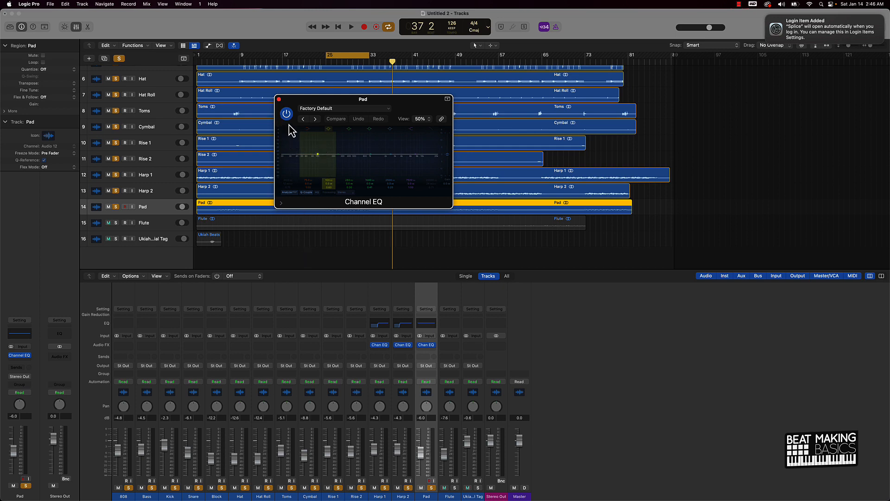
key(space)
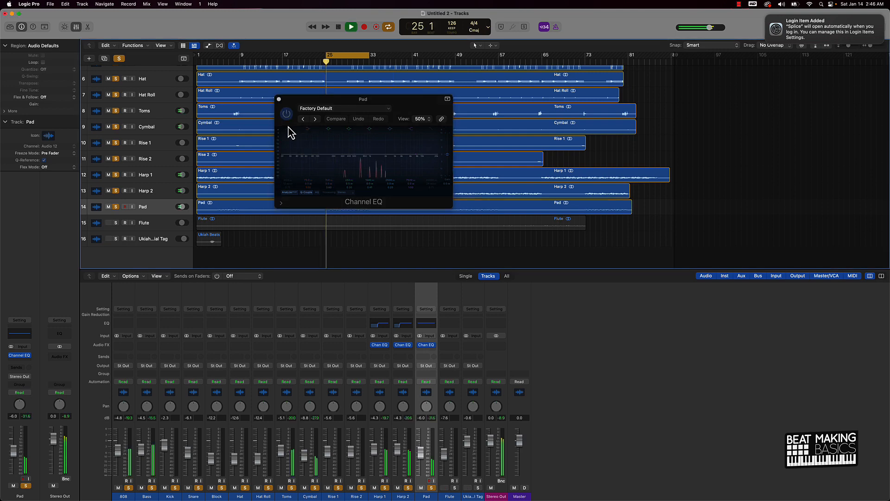
click(291, 133)
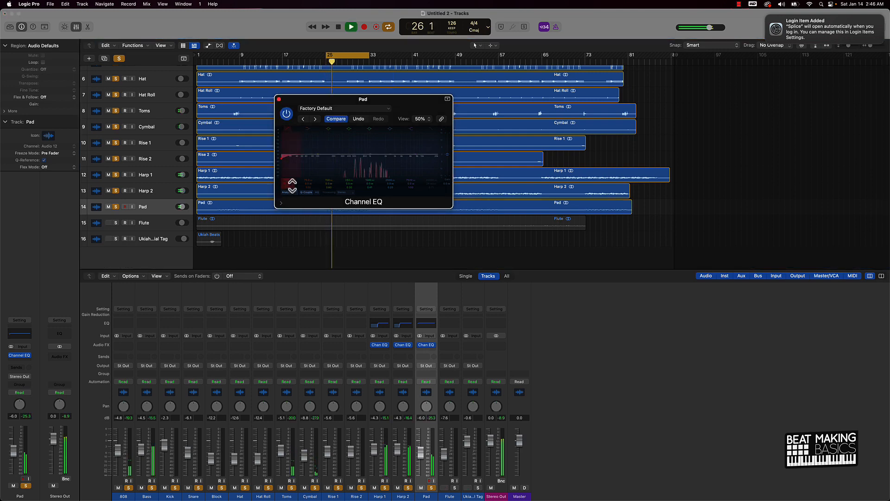
drag(290, 181, 382, 181)
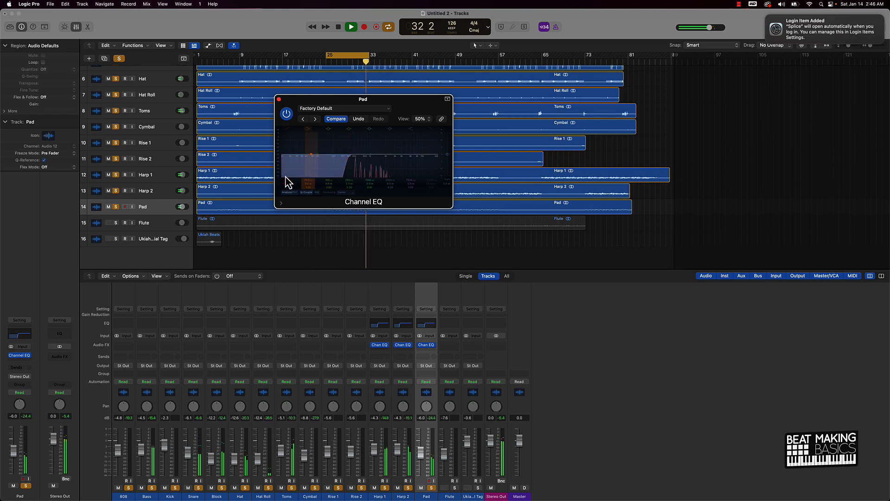
click(279, 100)
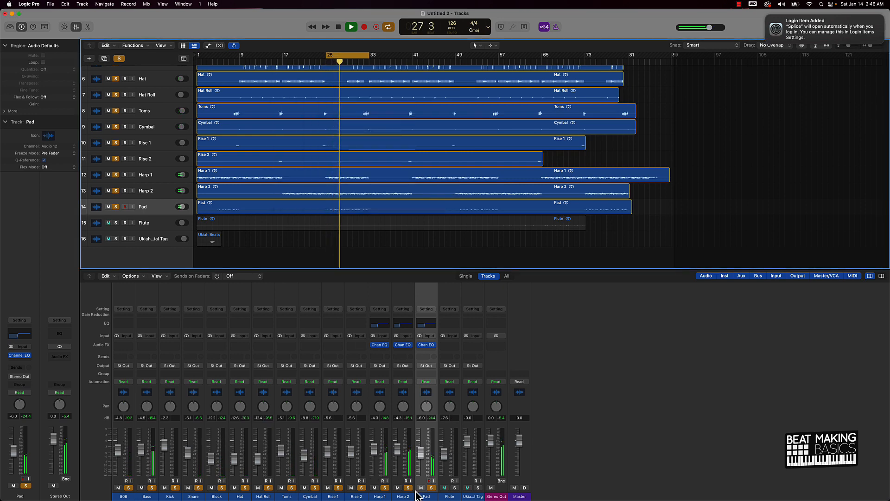
Add the Flute to the soloed tracks and turn off cycling
click(454, 487)
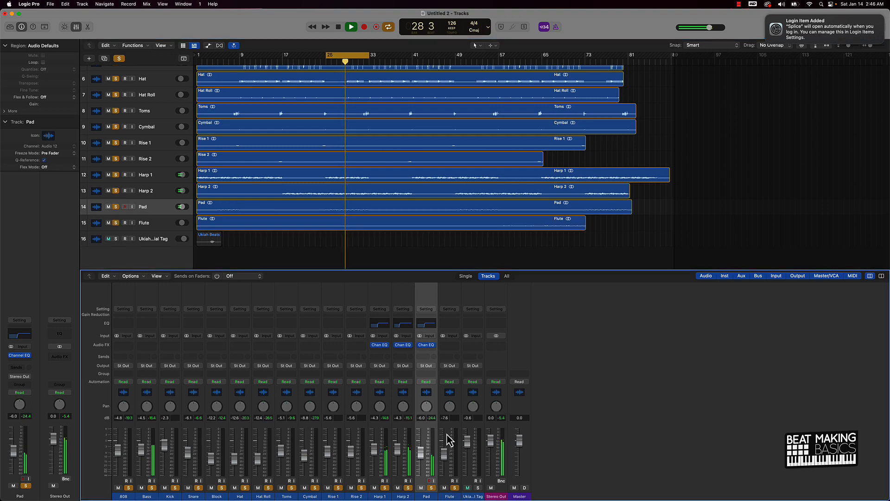
click(352, 55)
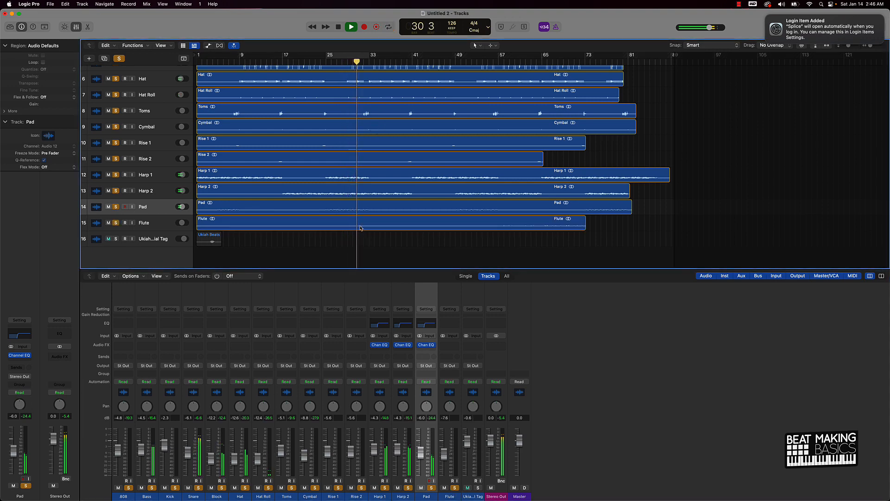
scroll(361, 228, up, 3)
scroll(362, 227, up, 2)
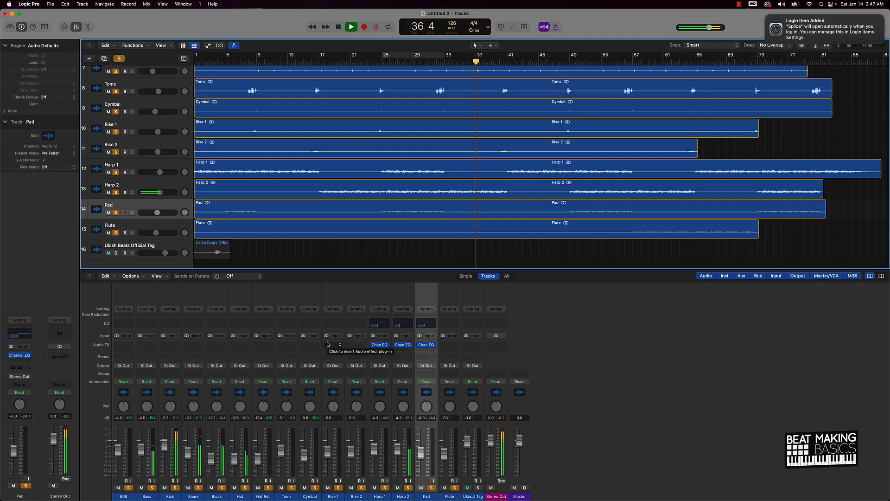
Add a Channel EQ to the Snare and use its low-cut band to remove the low frequencies below the snare's body
click(193, 324)
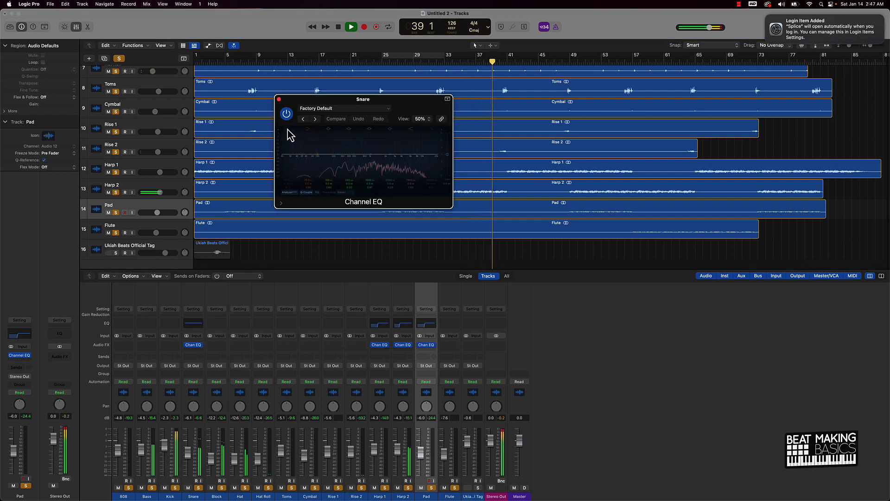
click(287, 130)
drag(291, 180, 287, 188)
click(287, 191)
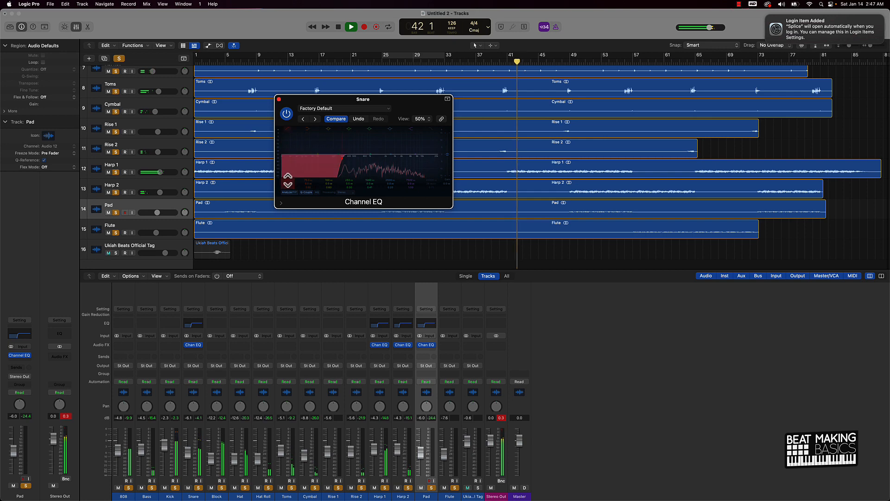
drag(288, 181, 288, 187)
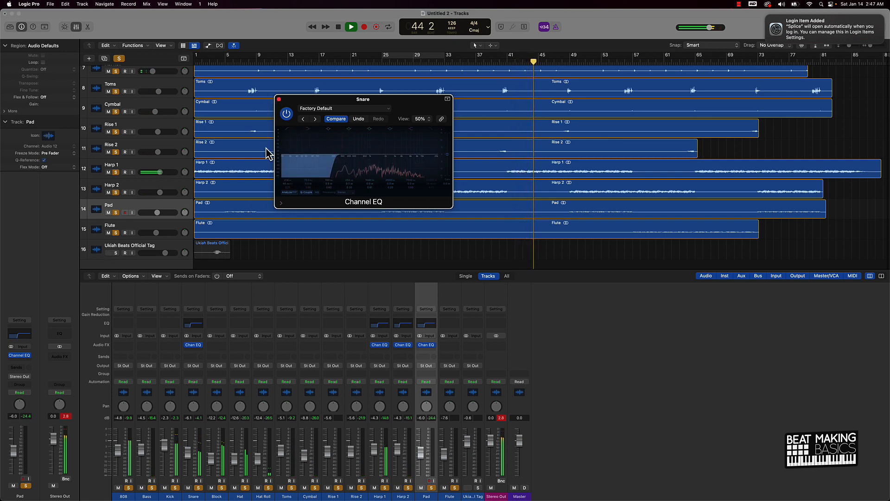
Add a Channel EQ to the Block, cut its low end with the low-cut band, and close the EQ windows
click(216, 325)
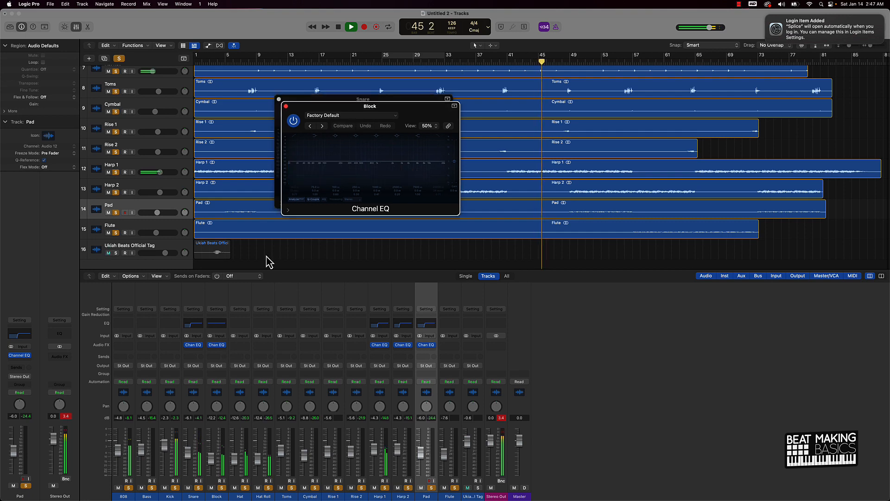
click(295, 136)
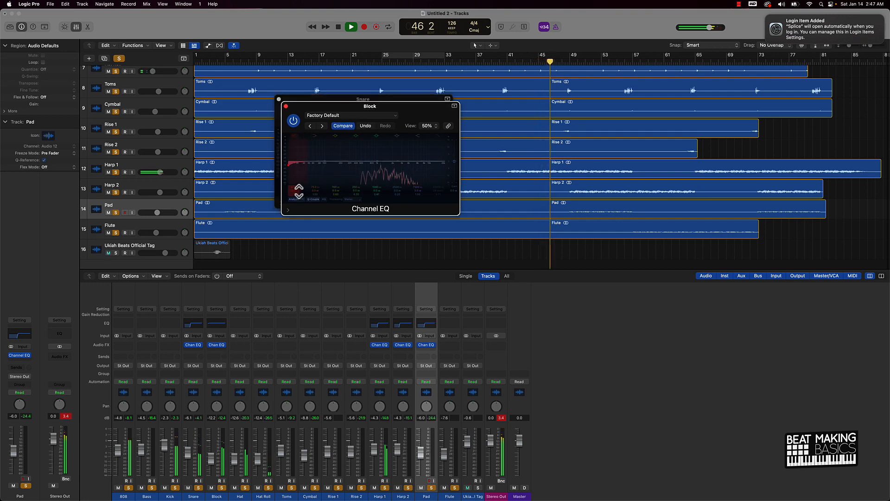
drag(295, 187, 295, 164)
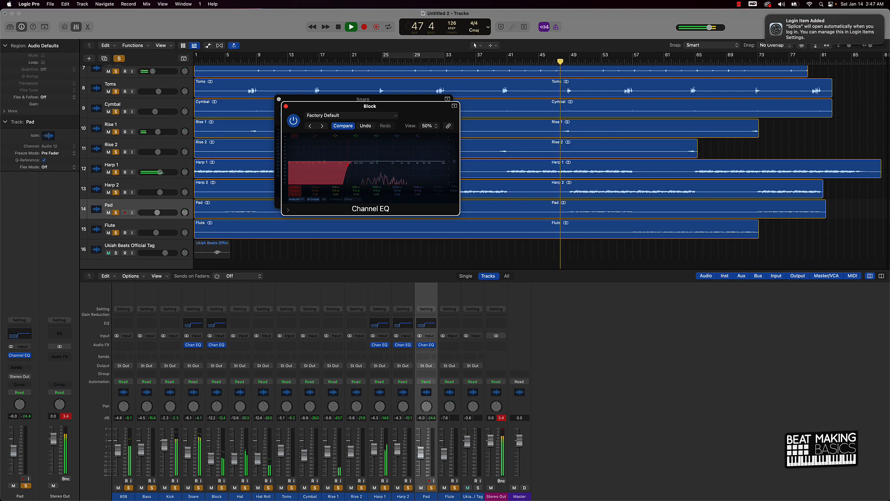
click(285, 107)
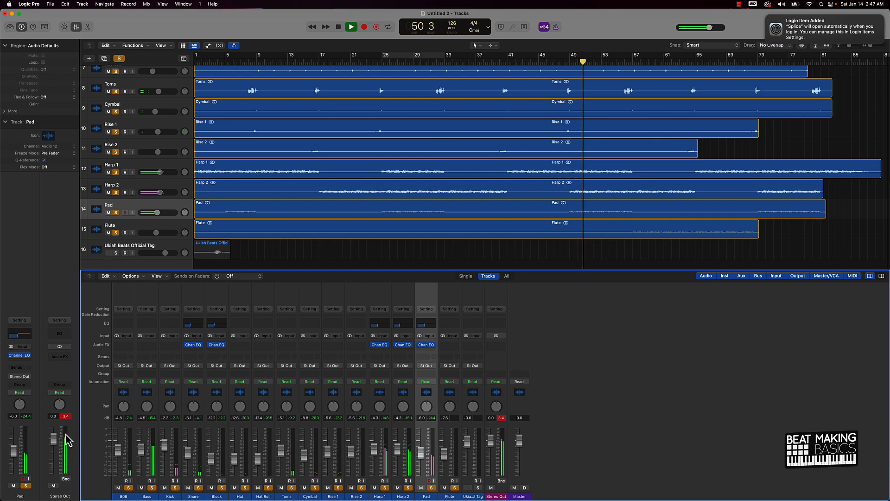
Clear the peak levels, stop playback, and review the low-cut curves in the Snare and Block EQs
click(66, 416)
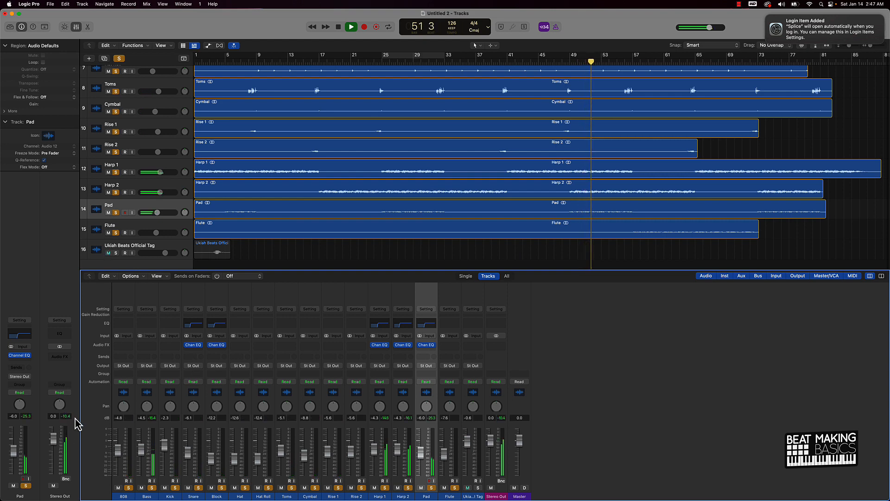
key(space)
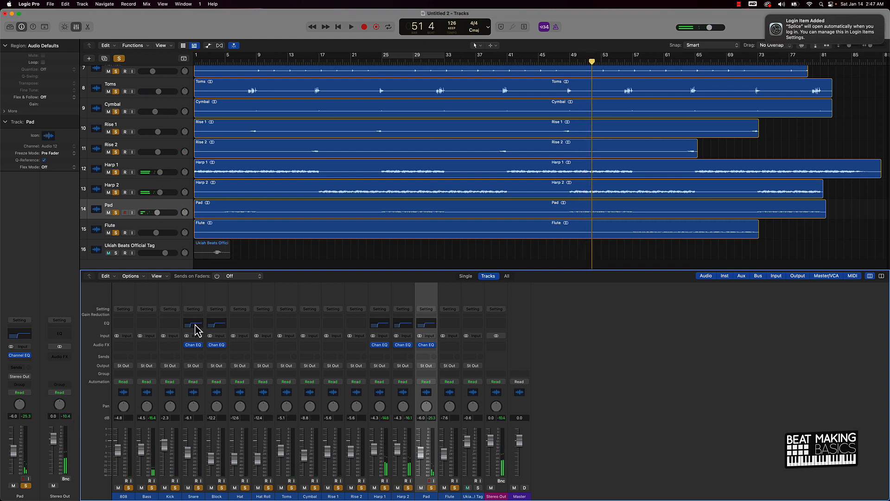
click(195, 325)
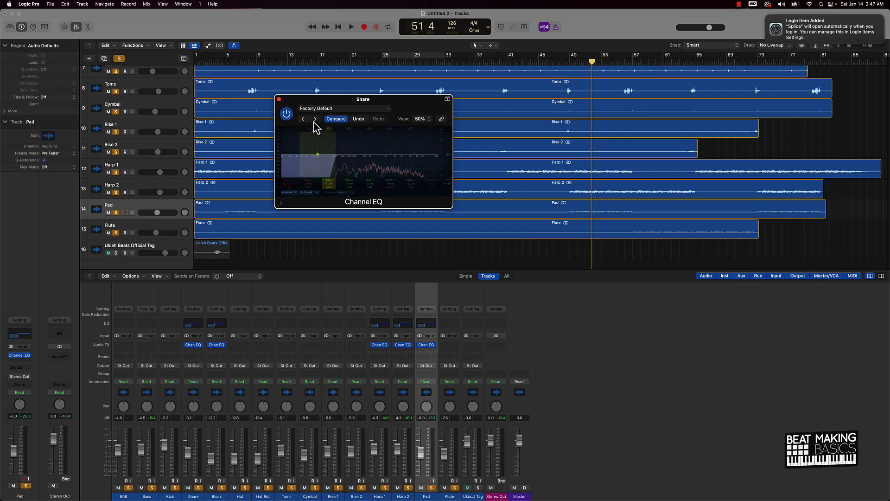
click(279, 100)
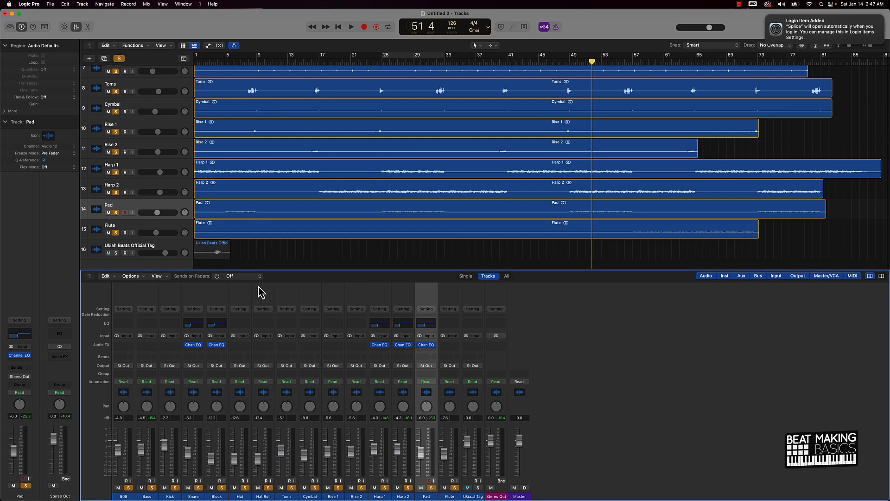
click(217, 325)
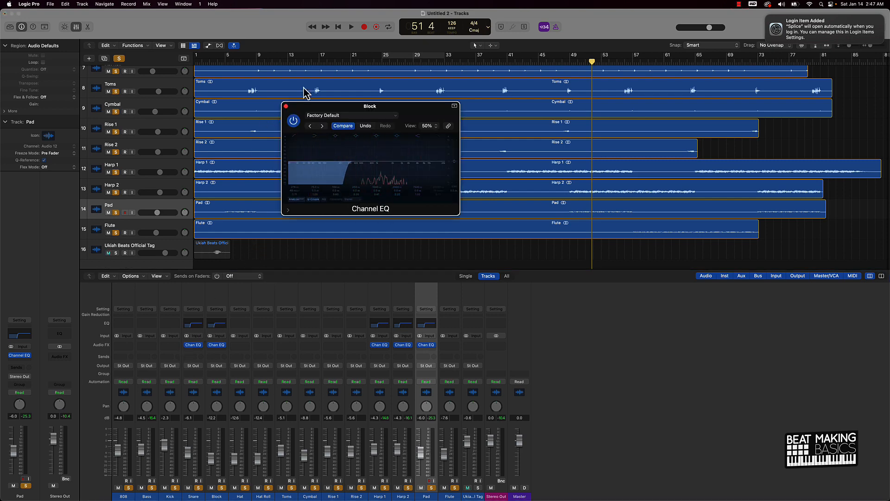
click(286, 106)
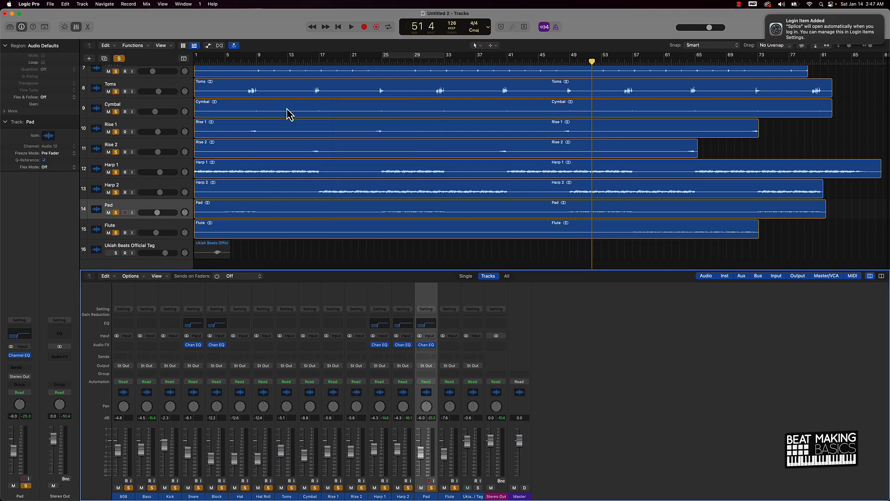
Play from the start, add a Channel EQ with a low cut to the Hat, and copy it to the Hat Roll
click(274, 256)
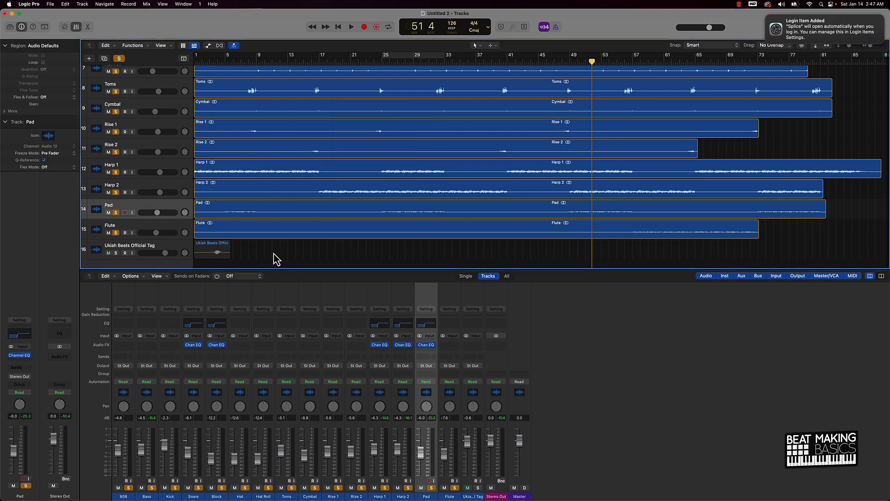
key(Return)
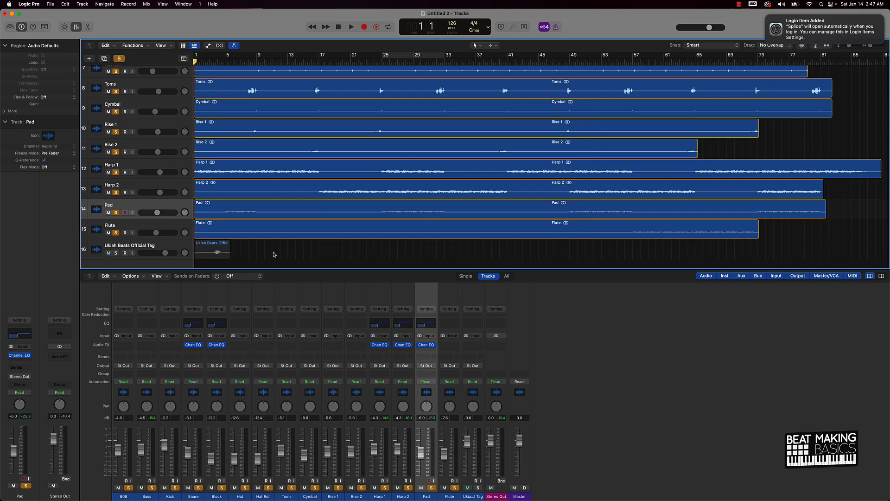
key(space)
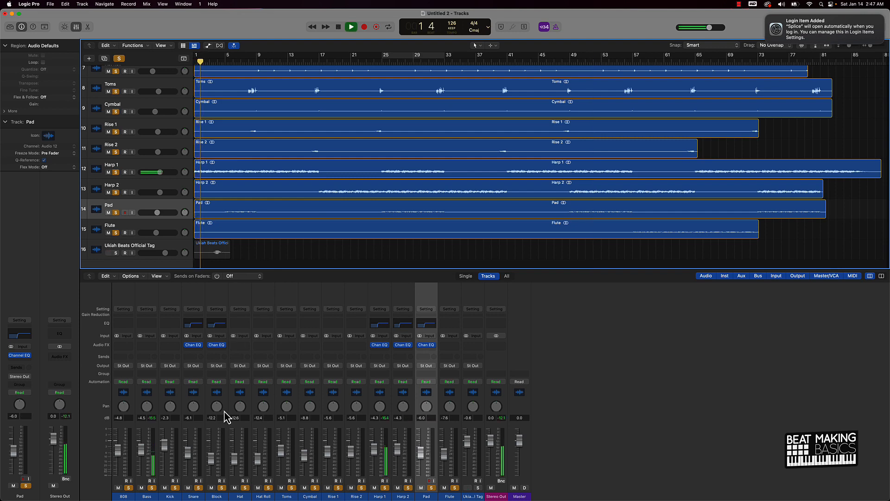
click(243, 325)
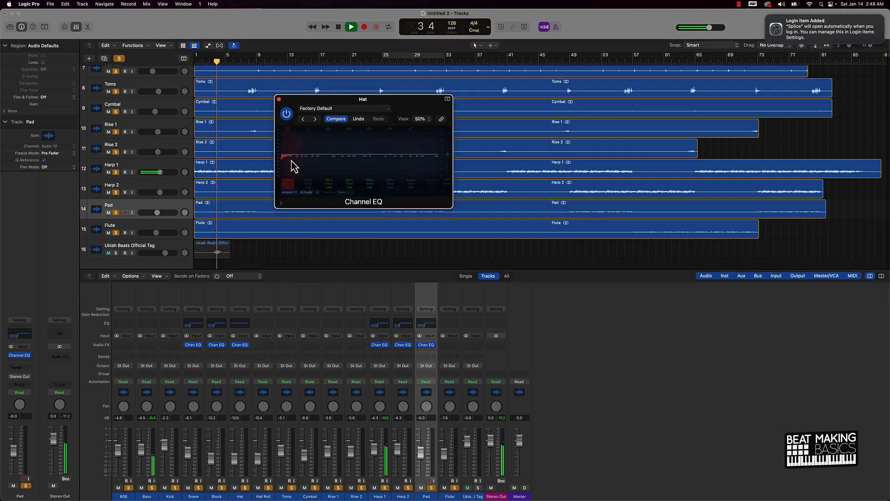
drag(294, 185, 288, 132)
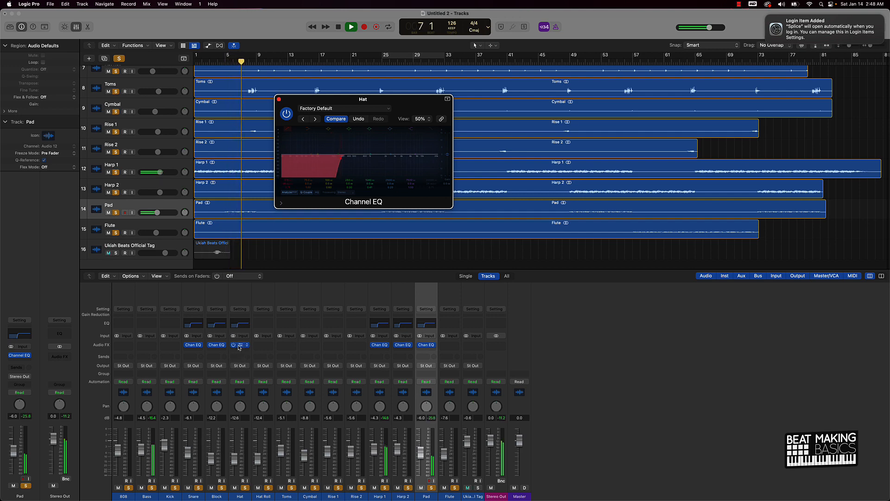
drag(240, 351, 263, 351)
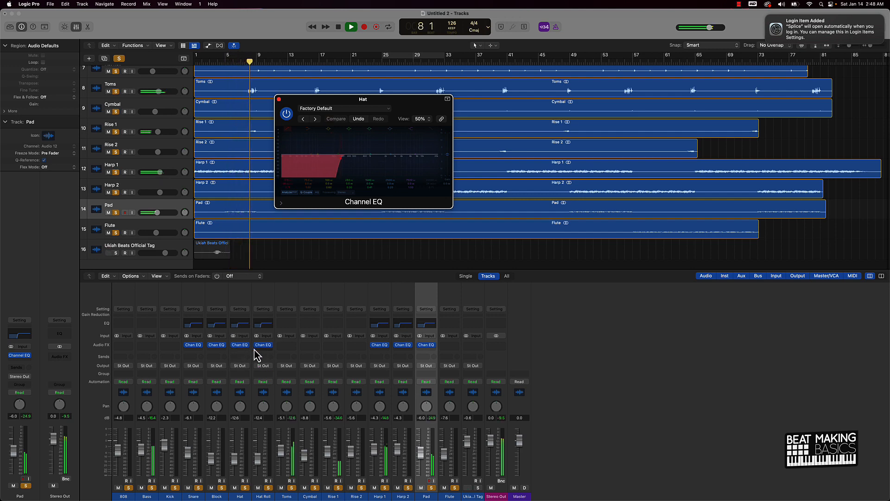
click(279, 99)
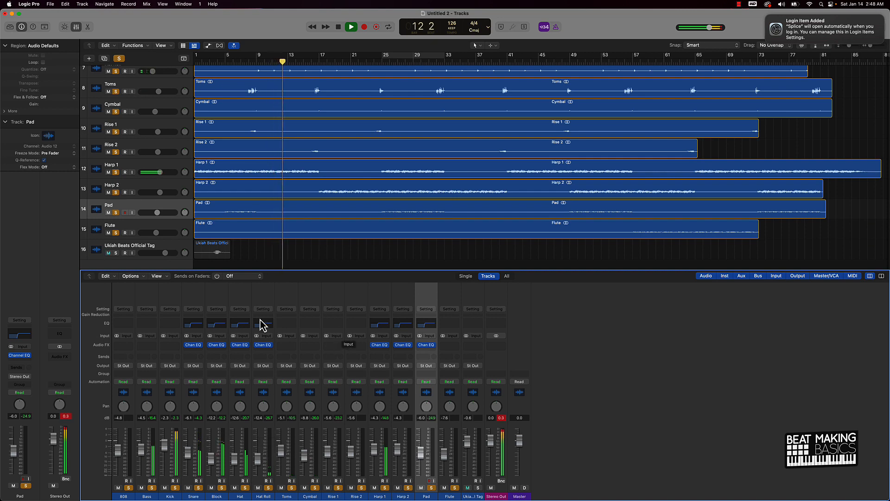
Copy the Hat Roll's Channel EQ to the Cymbal and Harp 2's Channel EQ to the Flute, and reset the Stereo Out peak level
drag(270, 351, 307, 346)
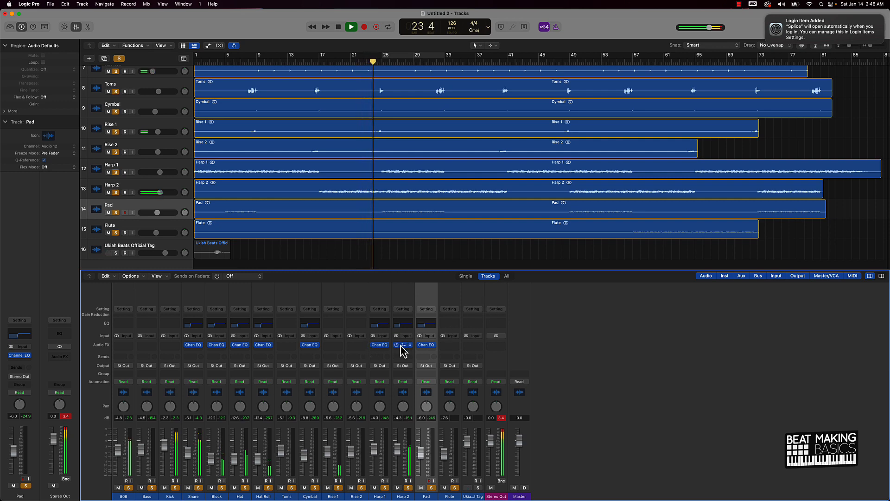
drag(400, 349, 446, 346)
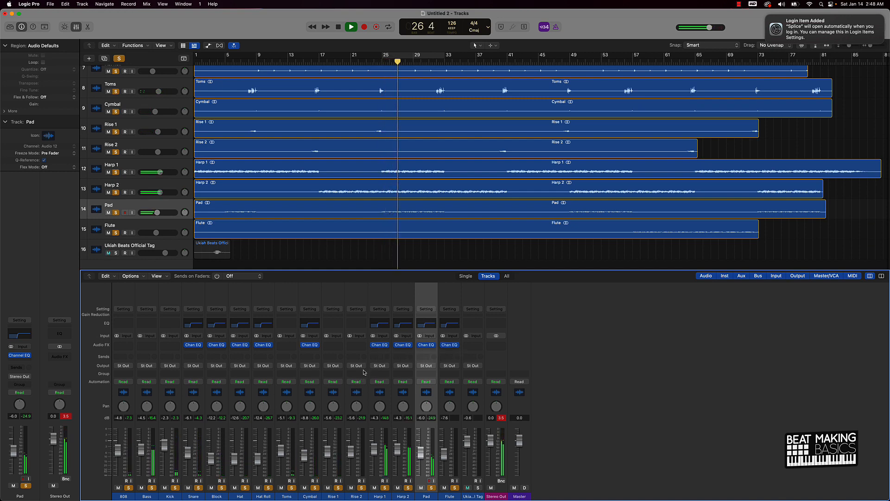
click(491, 418)
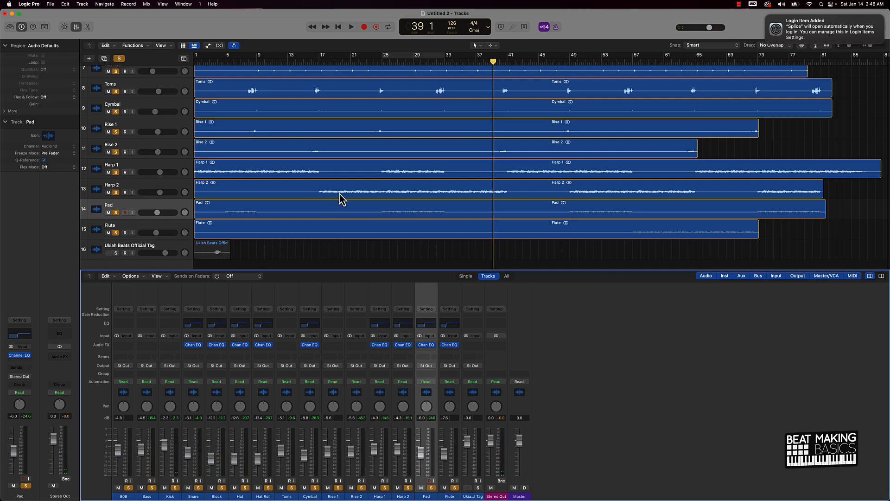
Set the cycle range to bars 17–25, clear all solos, and raise the 808 level to 1.8 dB
scroll(342, 199, up, 5)
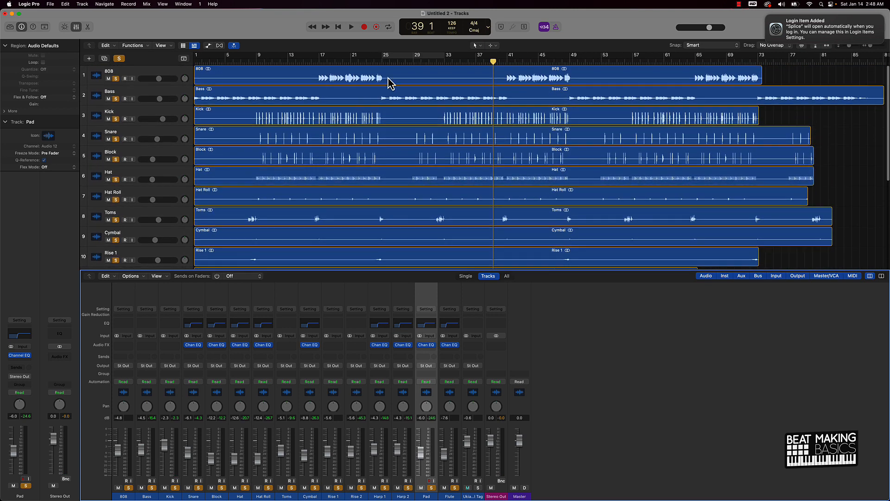
drag(415, 57, 354, 57)
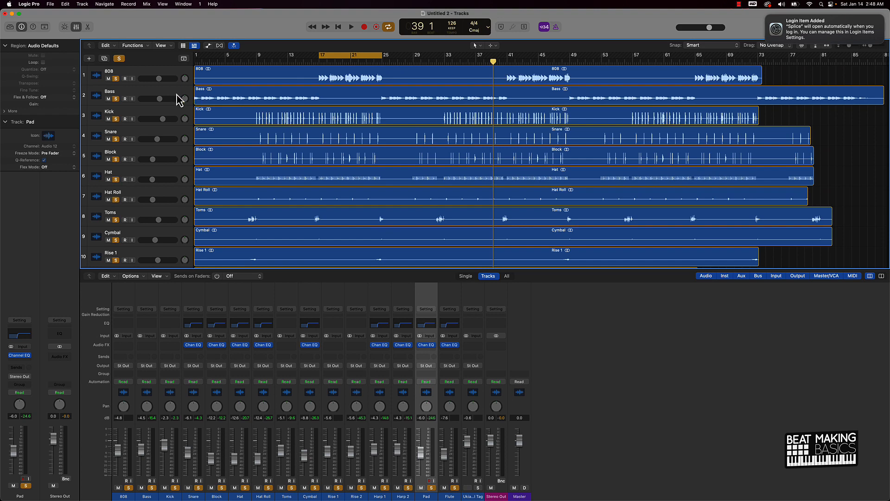
click(120, 59)
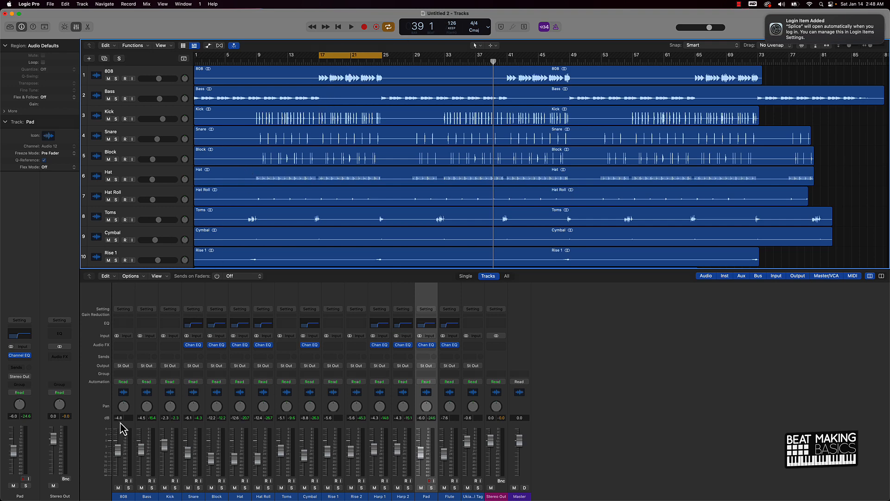
drag(118, 449, 118, 443)
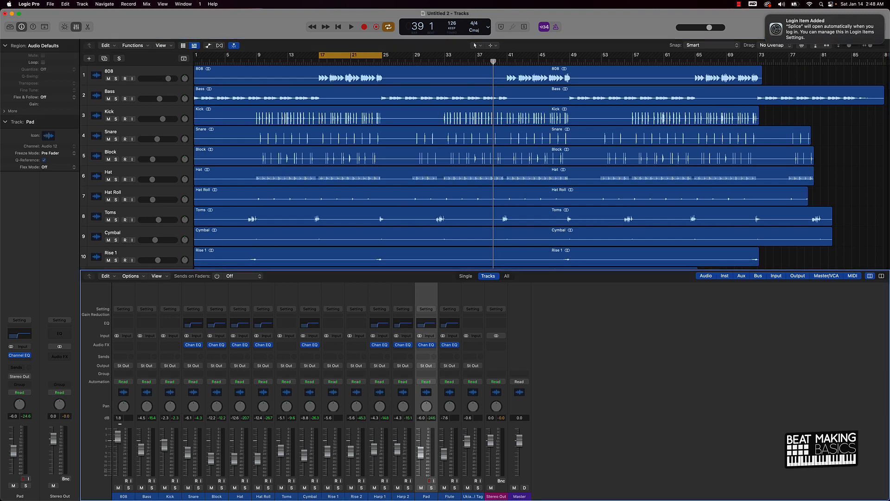
Play the cycled section while lowering the 808 level to -2.6 dB, and stop playback
key(space)
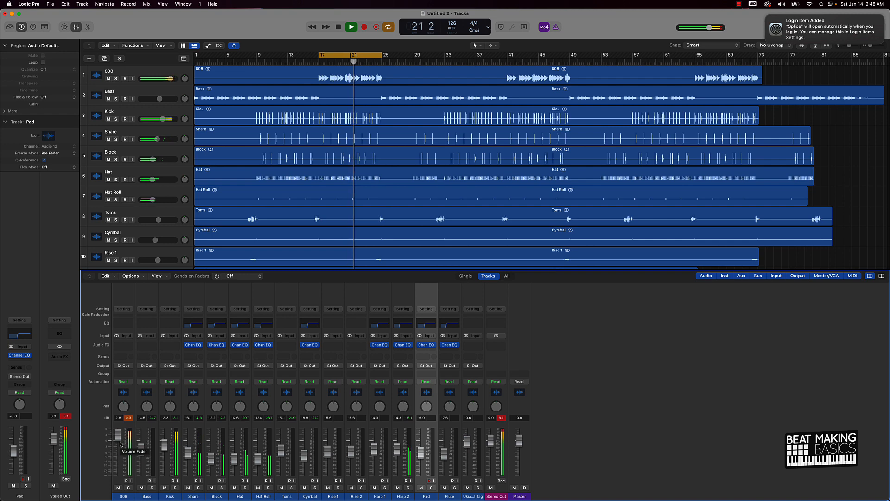
key(space)
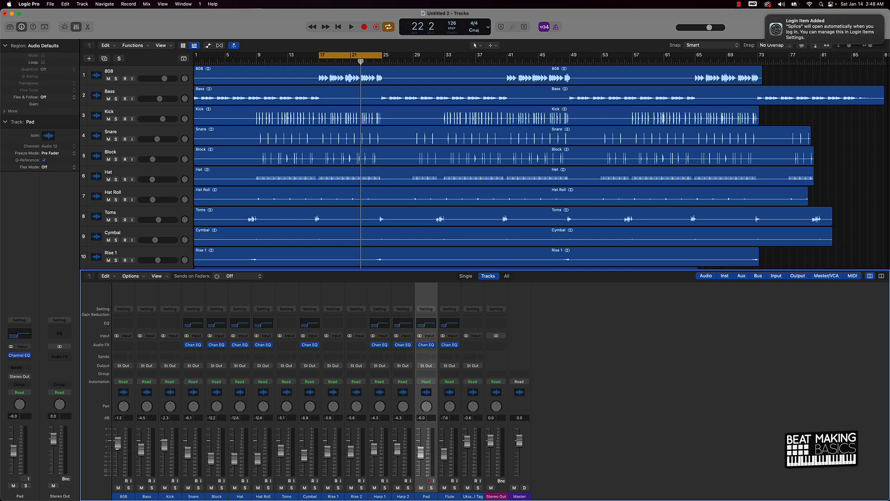
key(space)
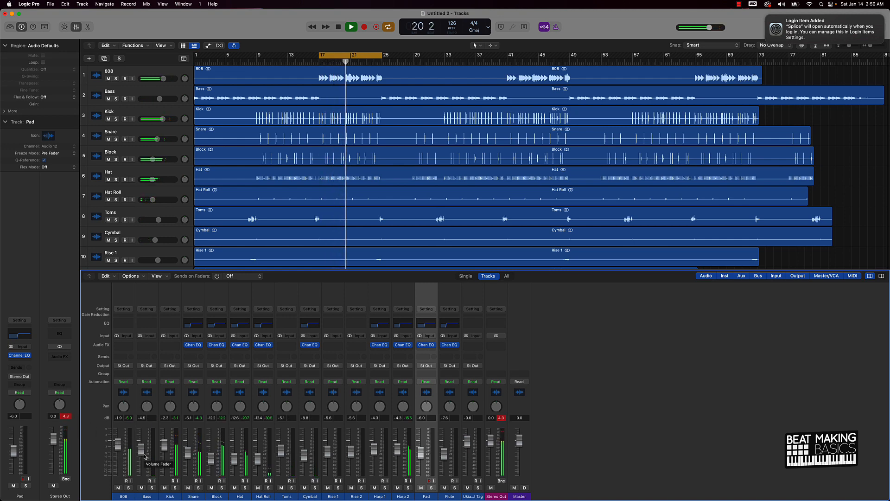
drag(118, 444, 118, 447)
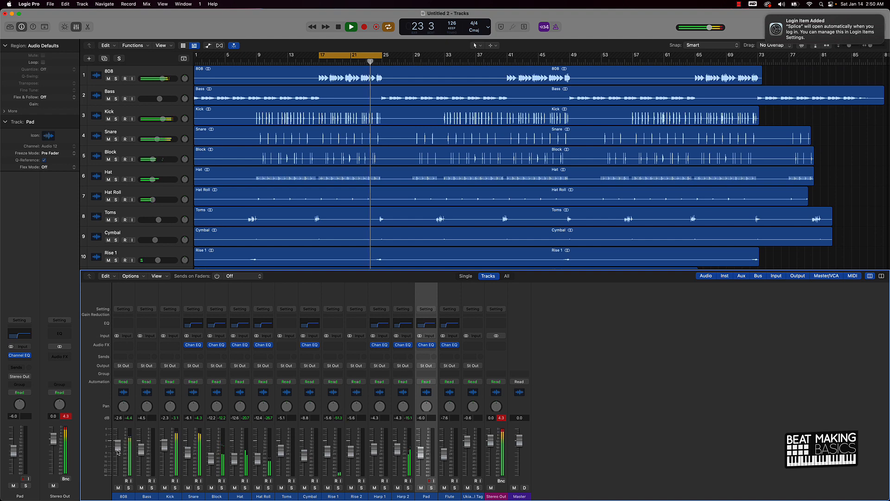
key(space)
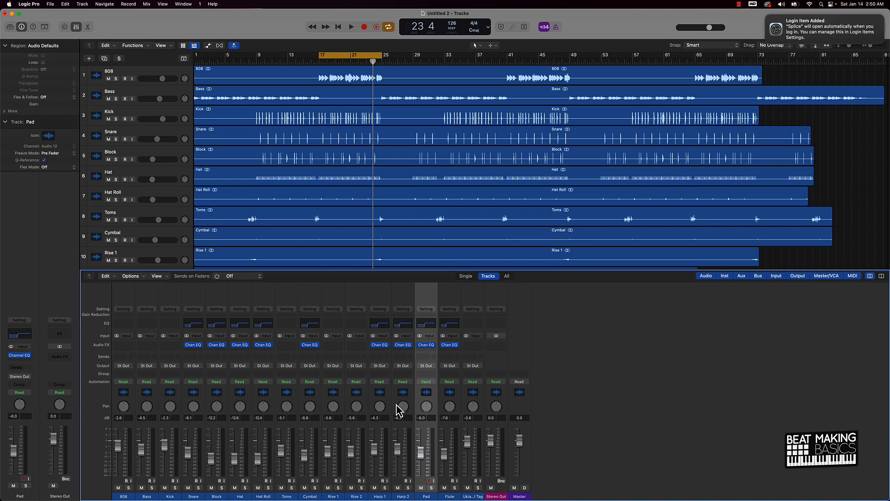
Resume playback, turn off the cycle, and pan Harp 2 to -7, Harp 1 to +5 and the Pad to -15
key(space)
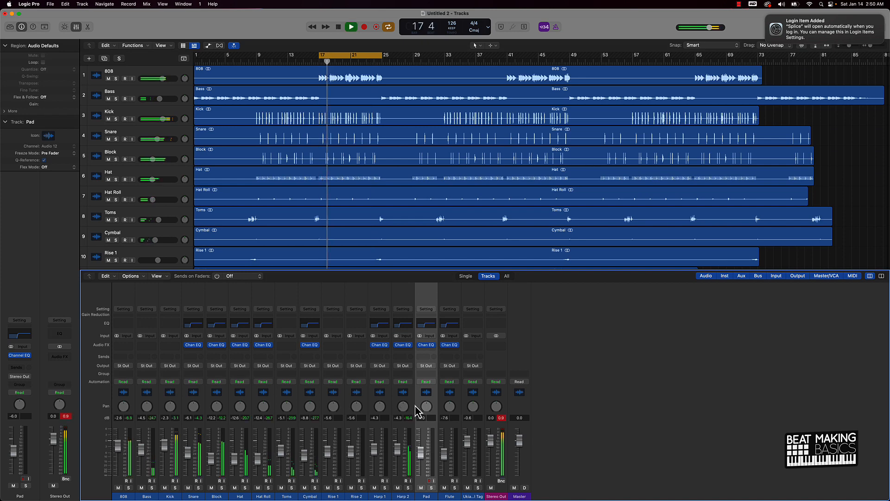
drag(403, 407, 403, 413)
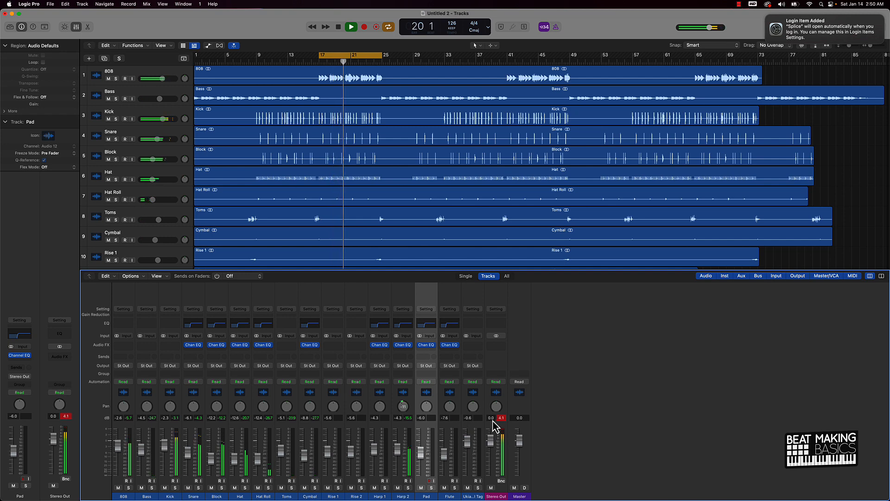
drag(403, 408, 403, 404)
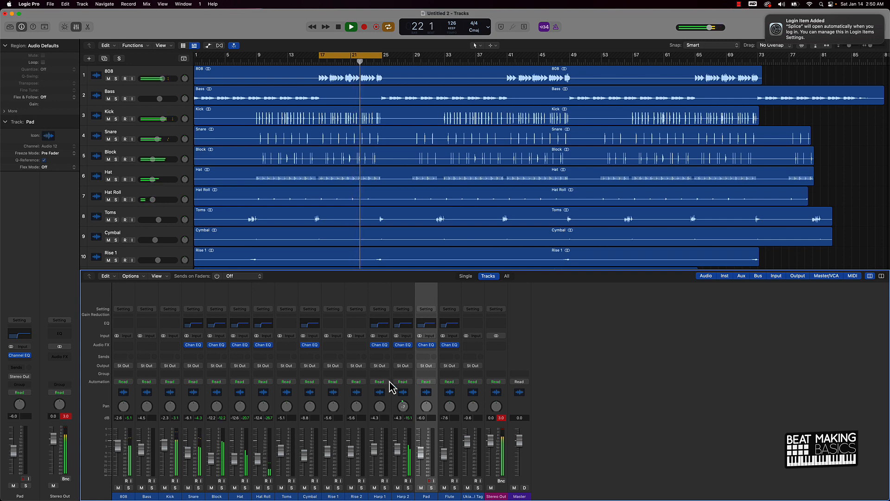
click(369, 55)
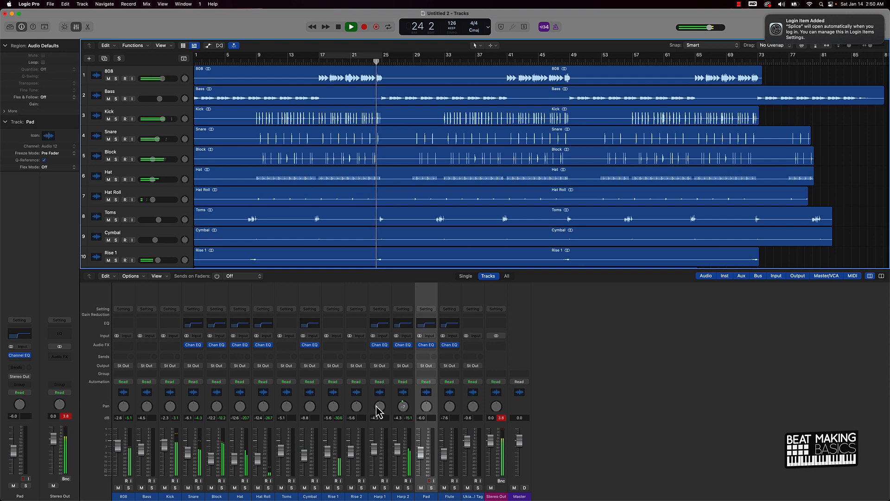
drag(377, 406, 376, 410)
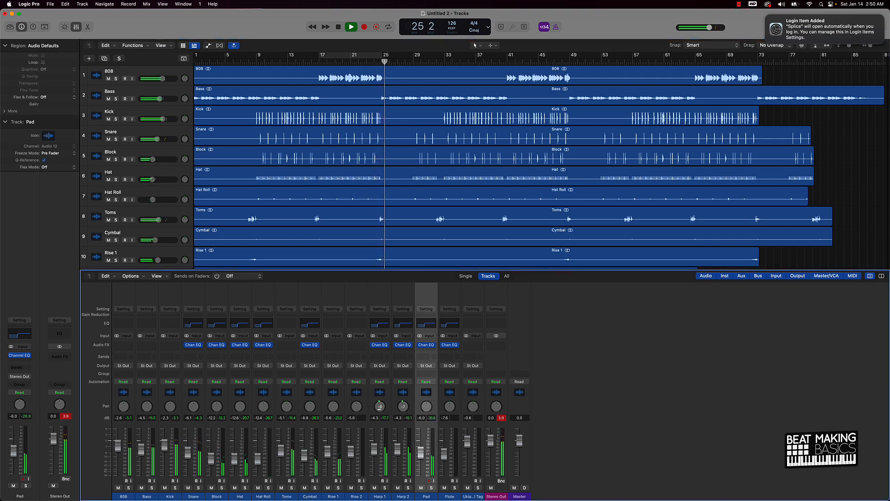
drag(380, 406, 427, 413)
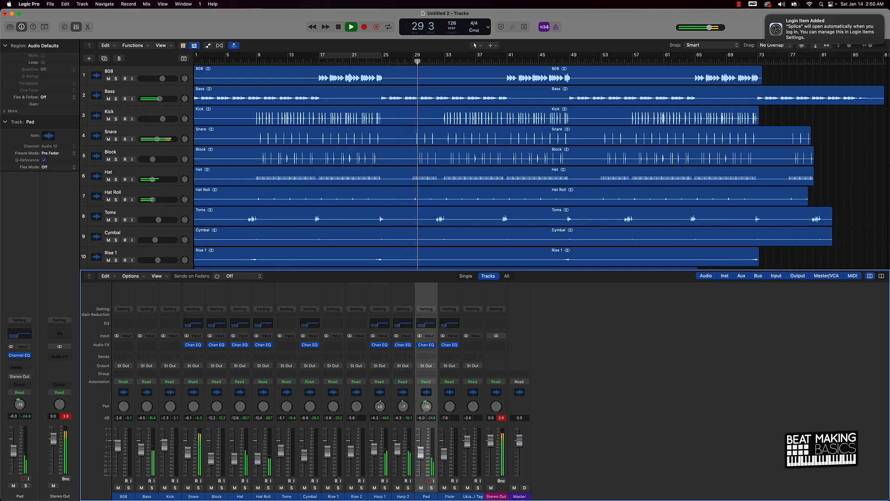
Pan the Hat Roll to +22, Hat to -4, Cymbal to -9, Rise 1 to -6 and Rise 2 to +14
drag(264, 413, 243, 415)
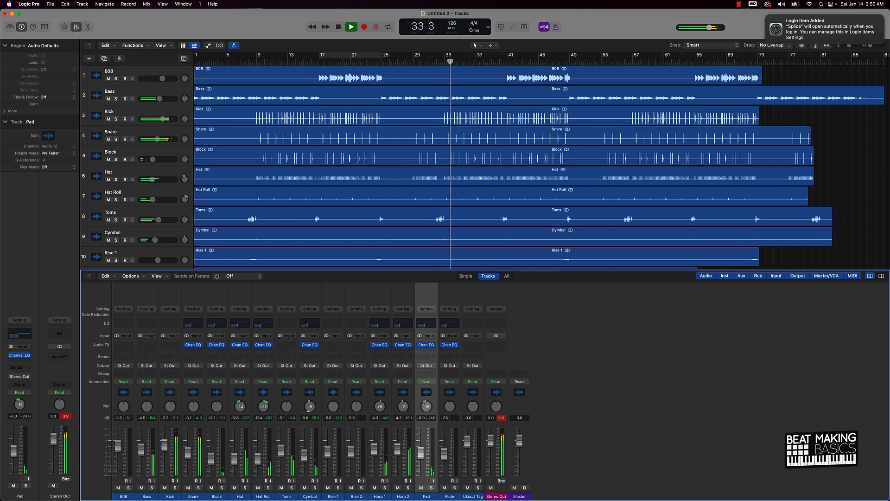
drag(311, 412, 312, 417)
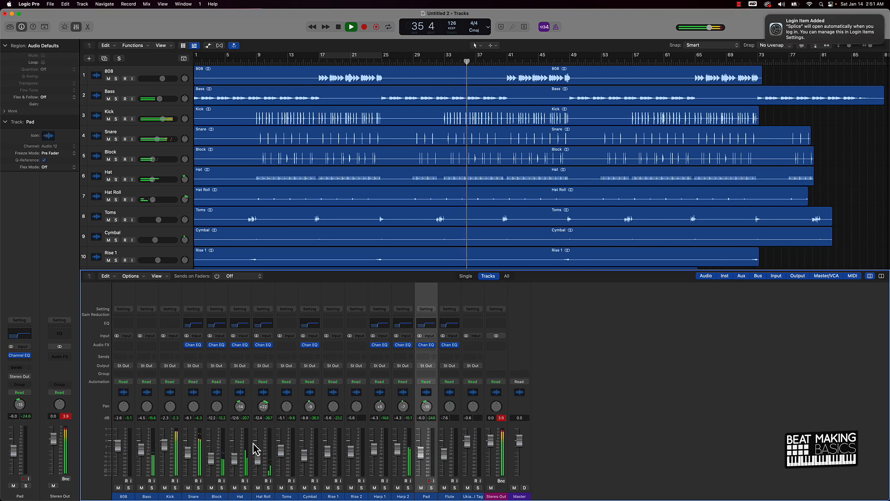
drag(240, 406, 245, 400)
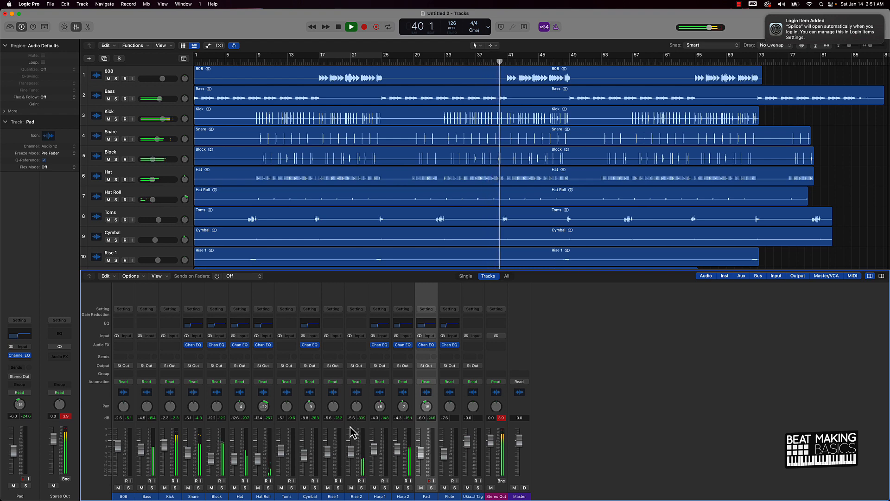
drag(354, 409, 332, 415)
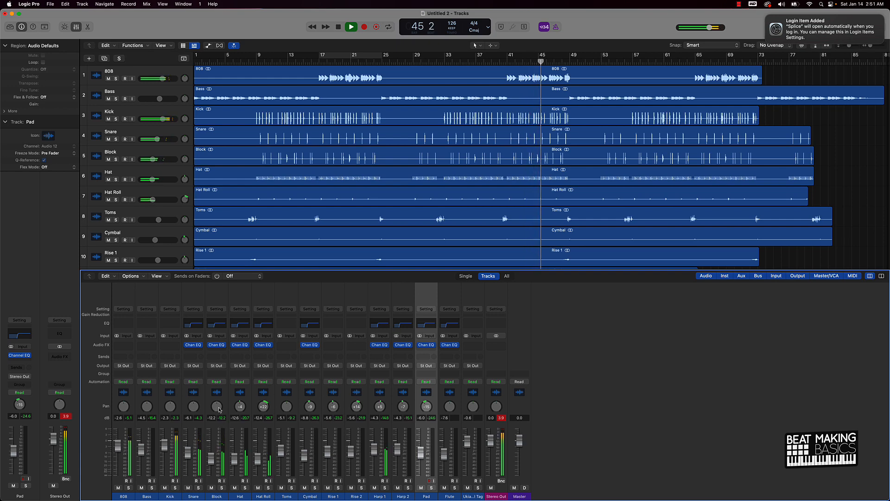
Try different pan positions for the Block, settling on +2, and reset the Stereo Out peak level
drag(219, 410, 220, 414)
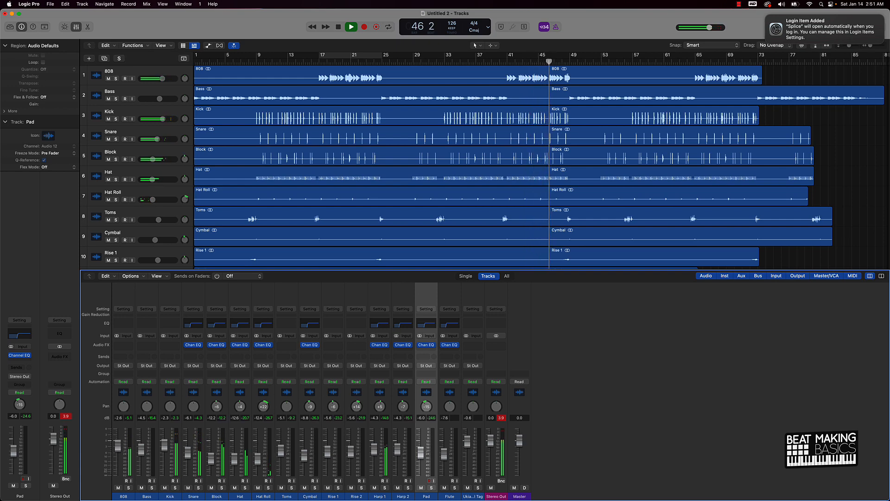
drag(217, 407, 217, 382)
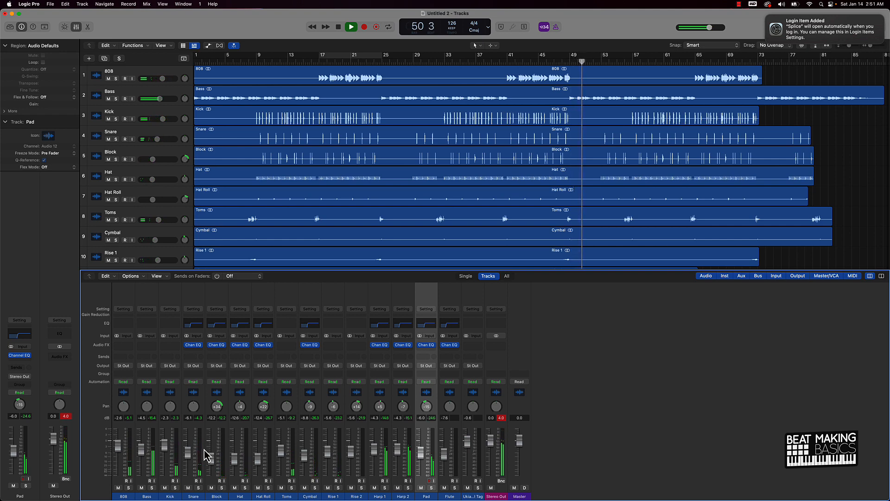
click(66, 416)
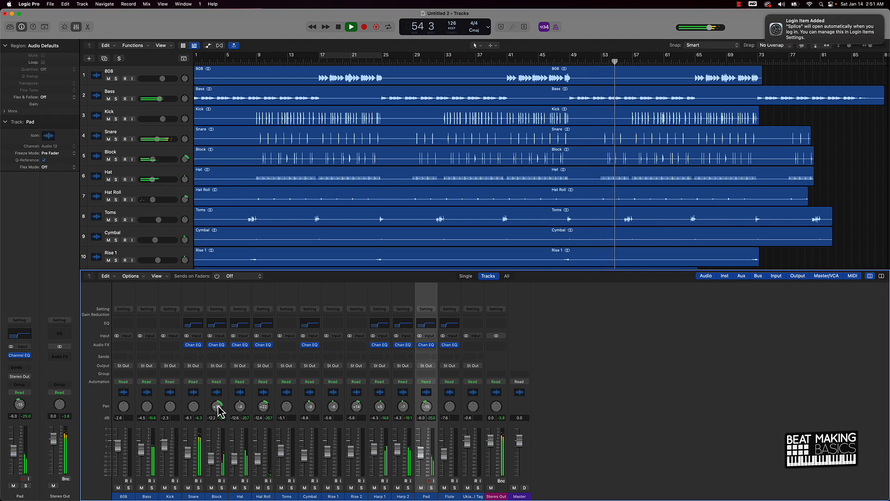
drag(217, 406, 216, 419)
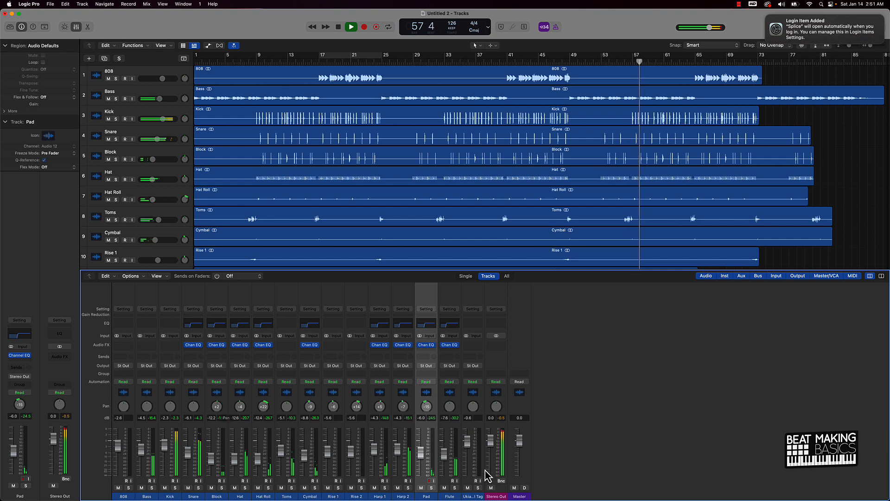
Raise the Flute level to -3.3 dB and pan it to +9
drag(444, 453, 445, 448)
drag(449, 407, 449, 395)
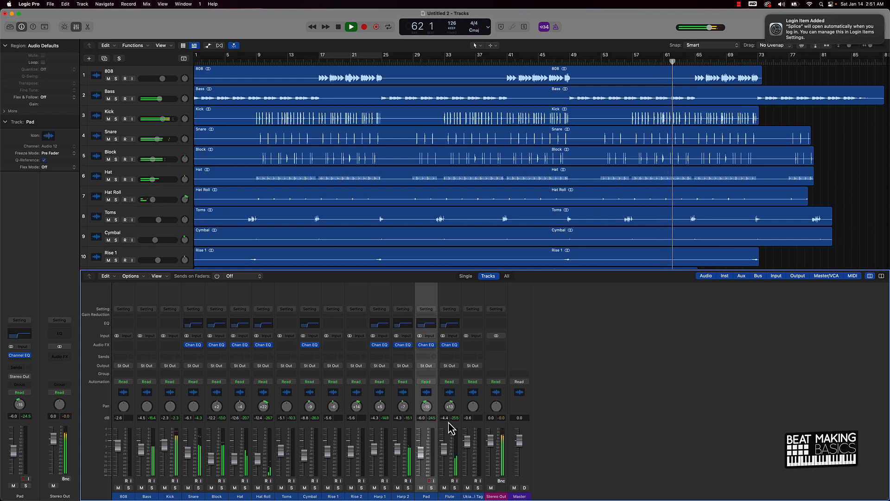
drag(444, 449, 444, 446)
drag(450, 406, 449, 408)
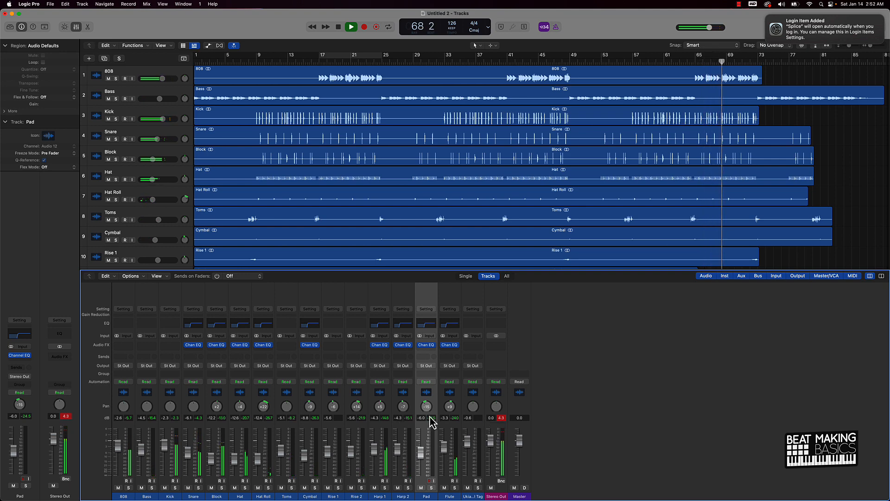
Repan Harp 1 to -12, Harp 2 to +8 and the Pad to -8, then reset the Stereo Out peak and stop playback
drag(379, 407, 423, 402)
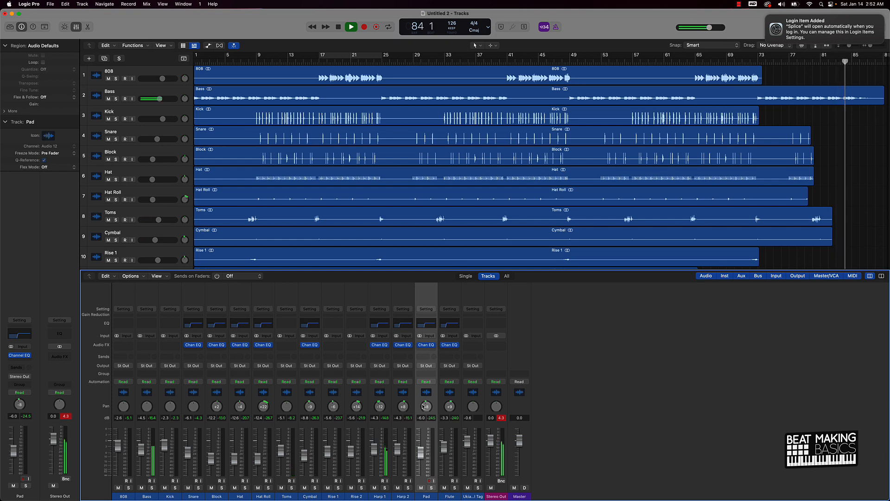
click(502, 418)
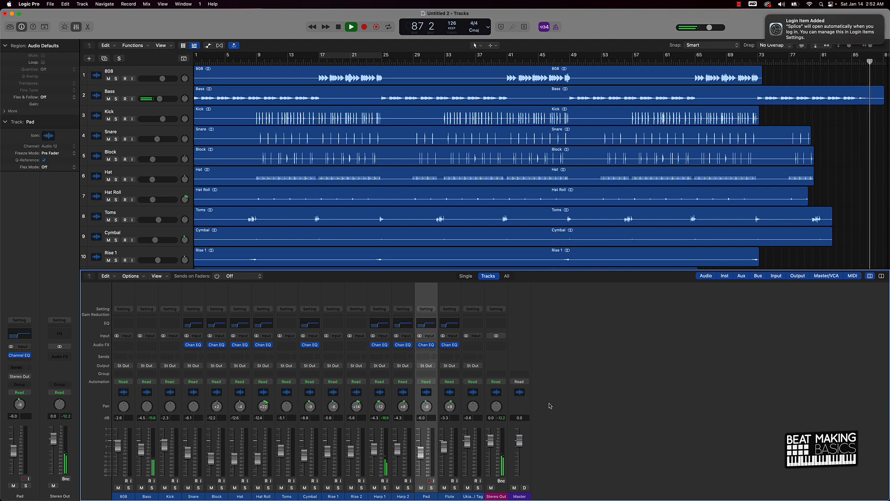
key(space)
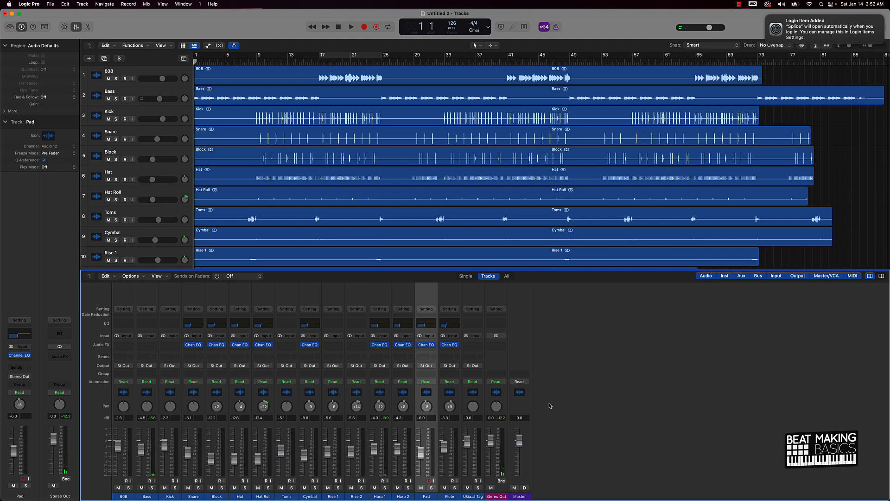
key(super+s)
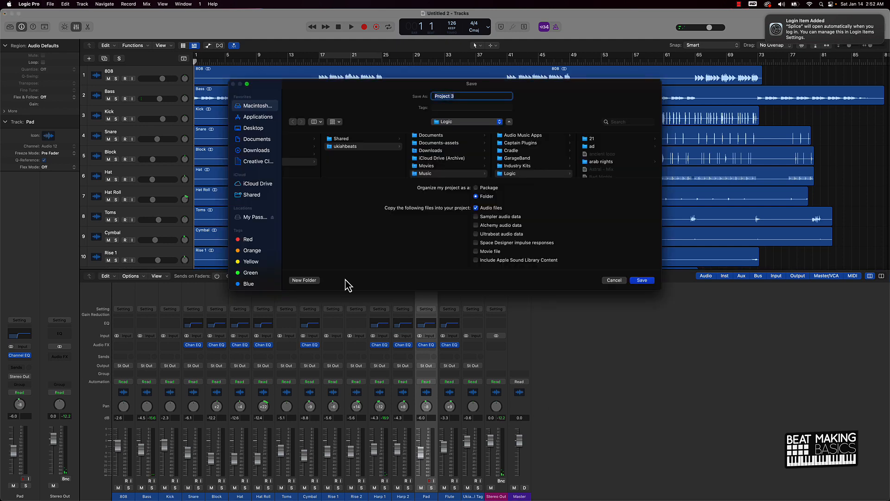
click(615, 280)
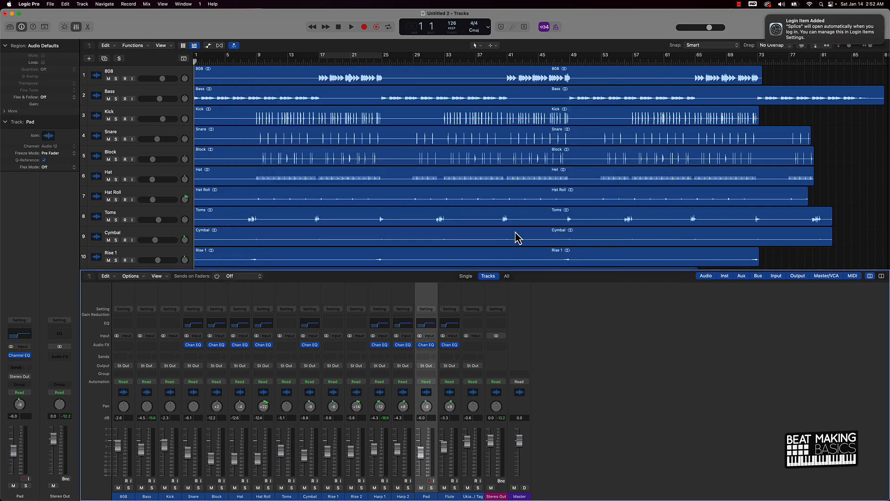
scroll(518, 238, down, 6)
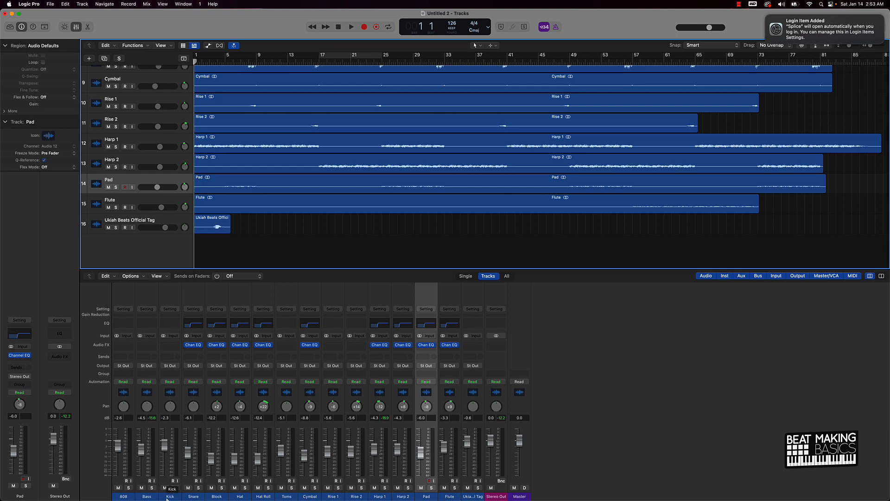
Route the 808 and Bass outputs to Bus 1 and name the resulting aux channel Bass
click(147, 496)
shift+click(123, 496)
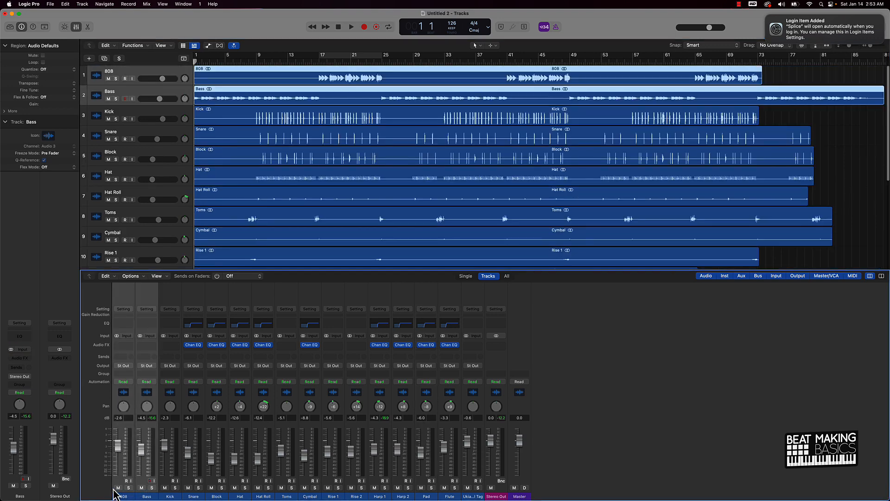
click(124, 366)
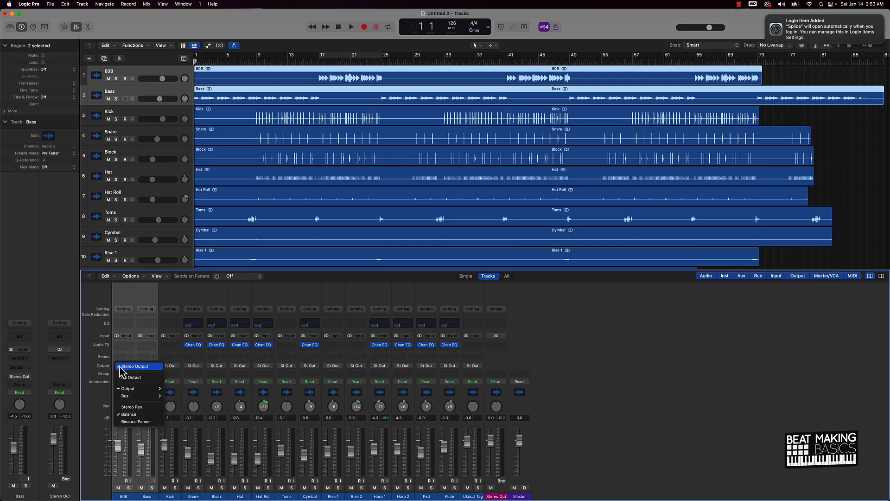
mouse_move(137, 399)
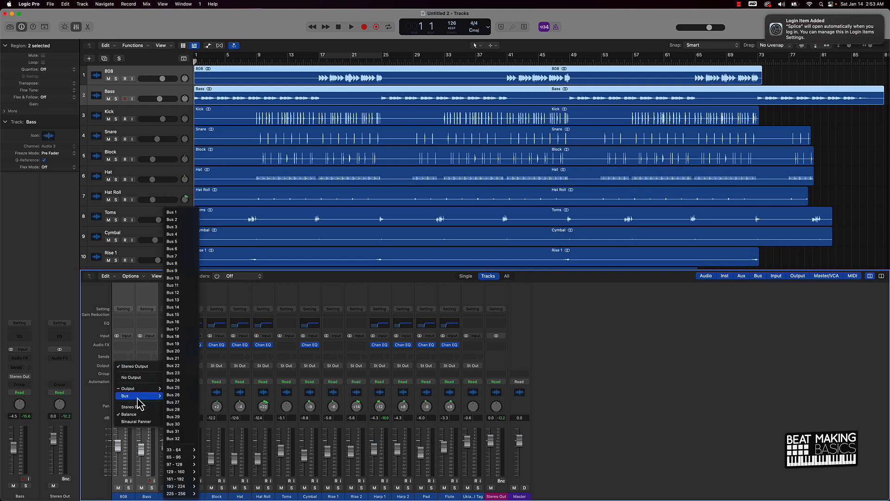
click(176, 212)
click(496, 496)
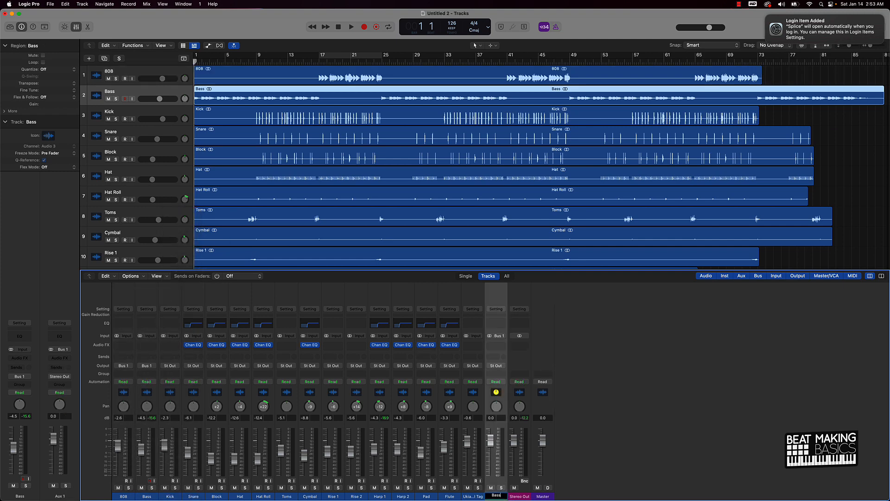
key(Return)
Route the outputs of all tracks from Kick through Rise 2 to Bus 2 and name the new aux channel Drums
drag(172, 497, 359, 496)
click(174, 366)
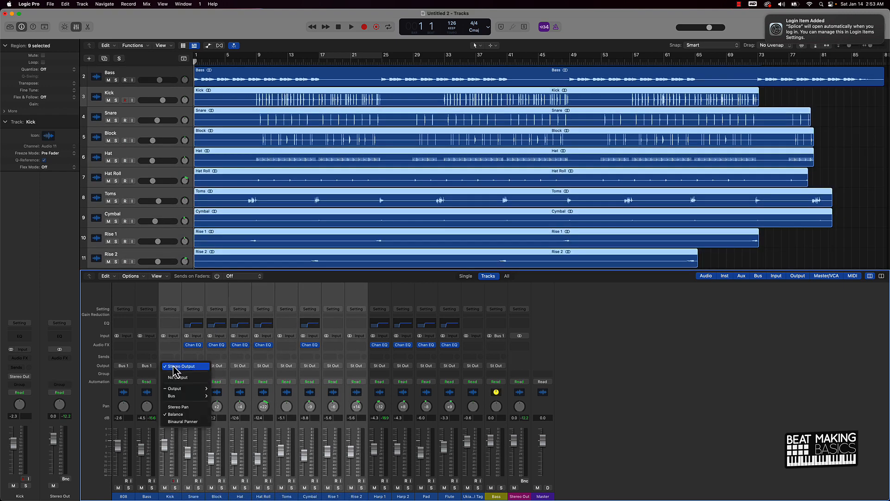
mouse_move(179, 396)
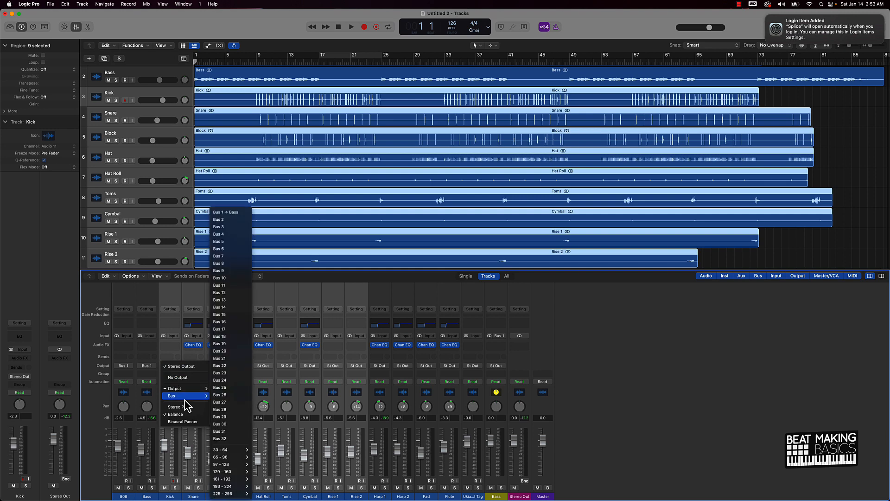
click(229, 219)
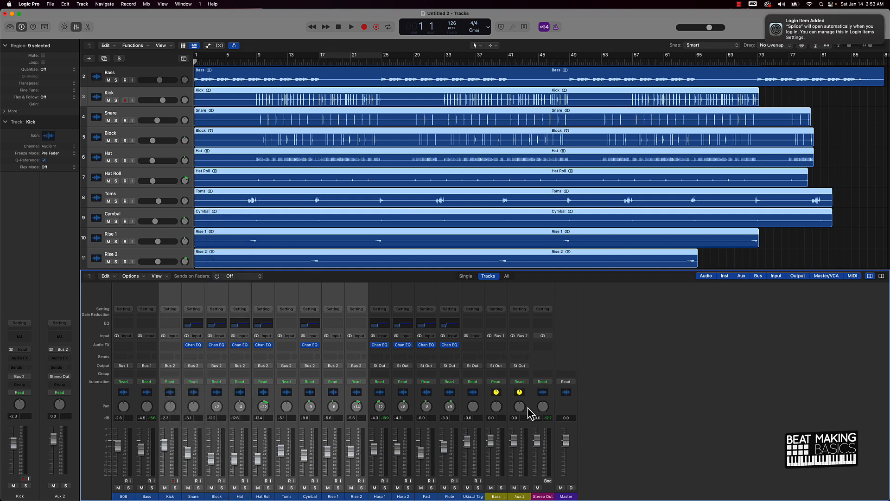
click(518, 497)
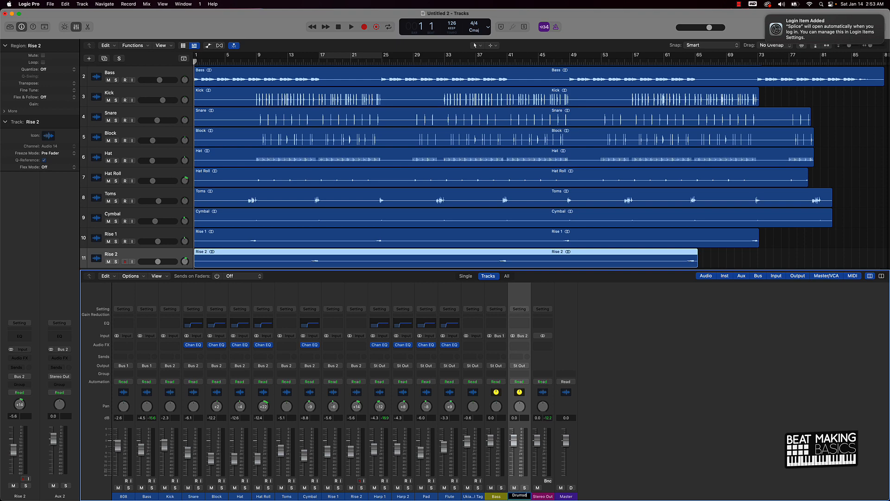
key(Return)
Route the Harp 1, Harp 2, Pad and Flute outputs to Bus 3 and name the new aux channel Melody
drag(377, 497, 453, 497)
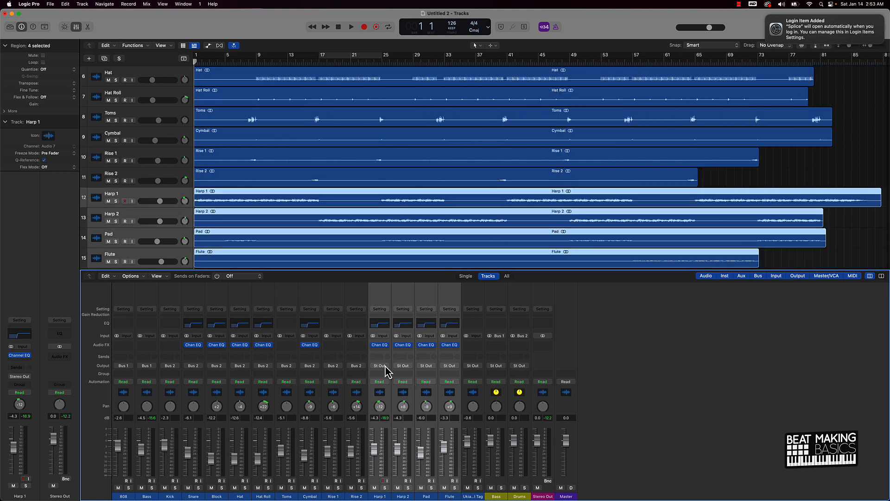
click(385, 365)
mouse_move(387, 397)
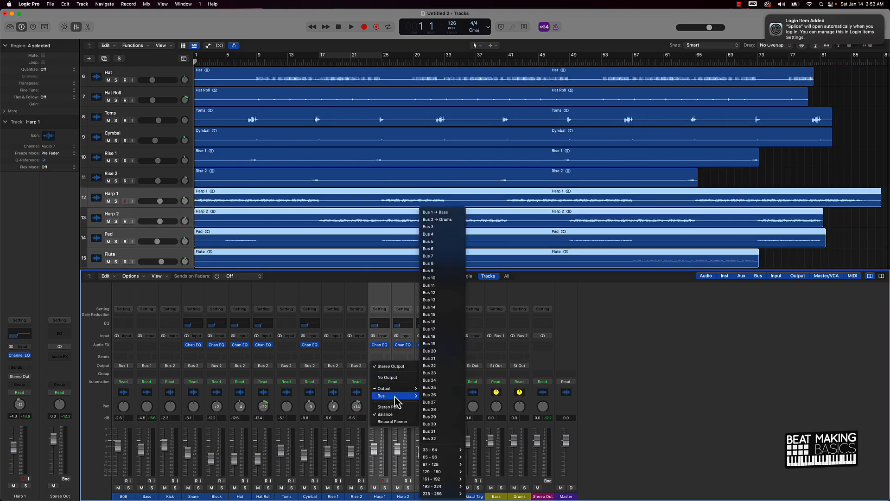
click(445, 226)
click(543, 497)
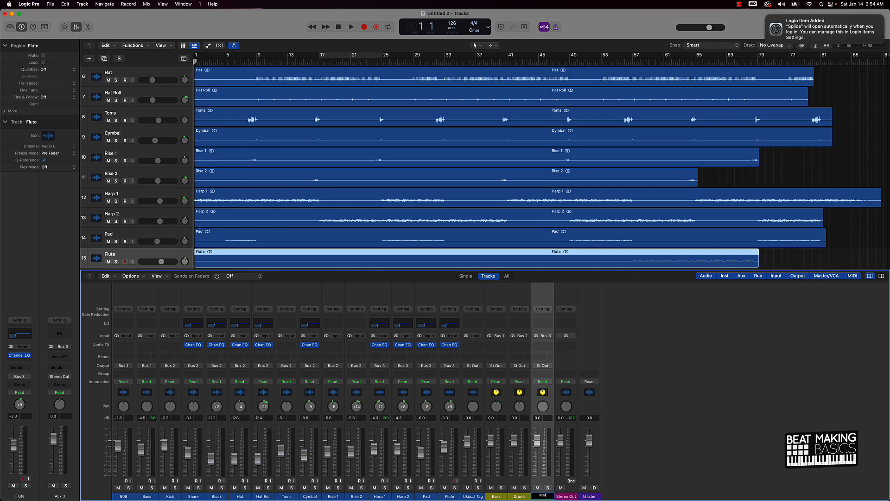
text(Melody)
key(Return)
Insert a Level Meter plug-in on the Stereo Out channel
mouse_move(470, 481)
mouse_down()
mouse_move(105, 459)
mouse_move(472, 487)
mouse_up()
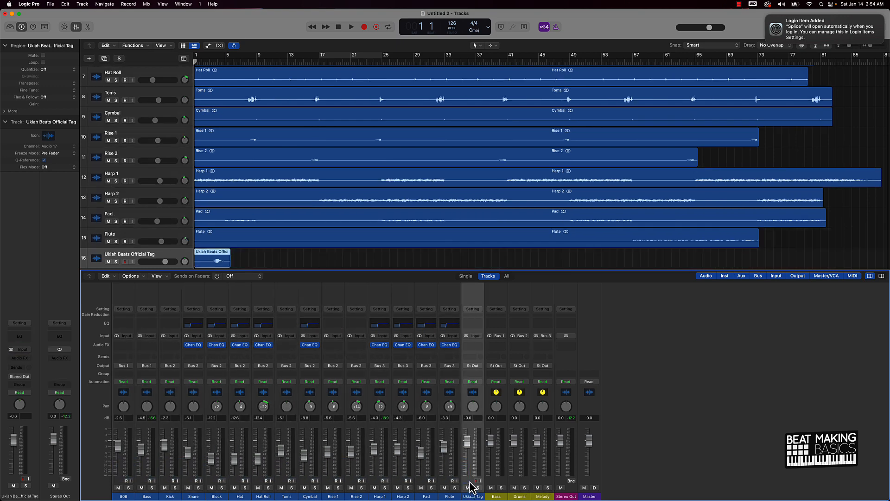
click(500, 487)
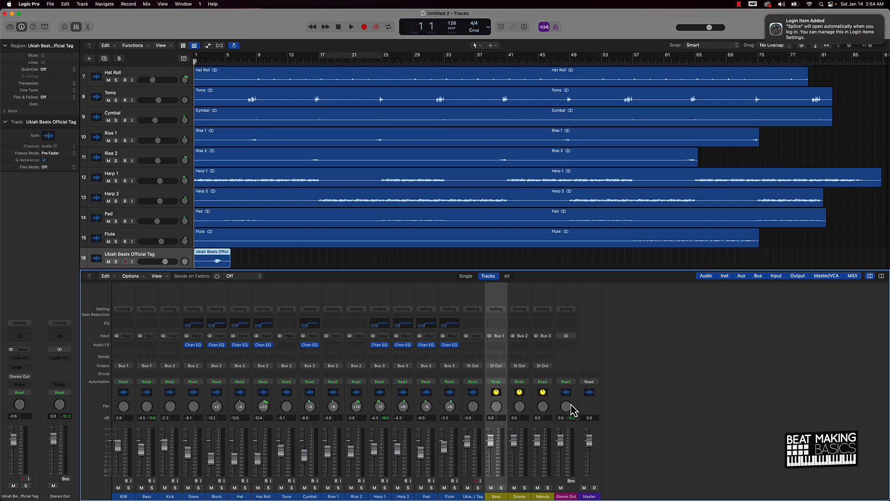
click(568, 346)
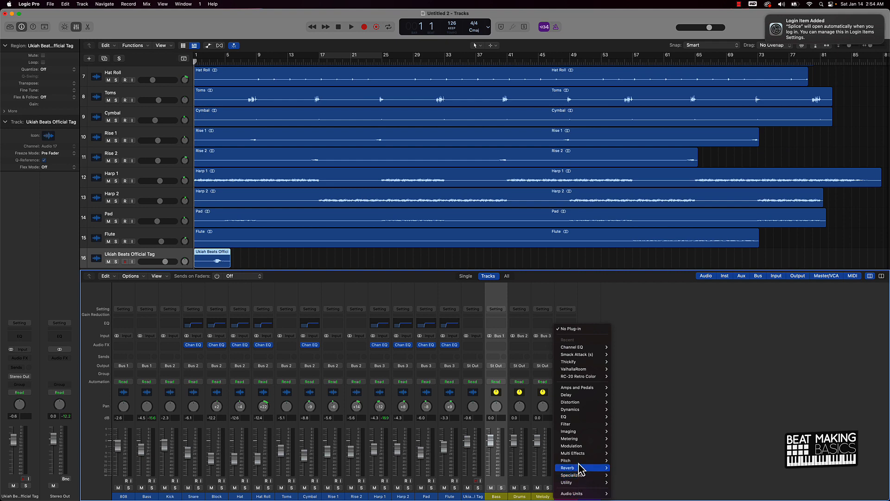
mouse_move(580, 456)
mouse_move(582, 439)
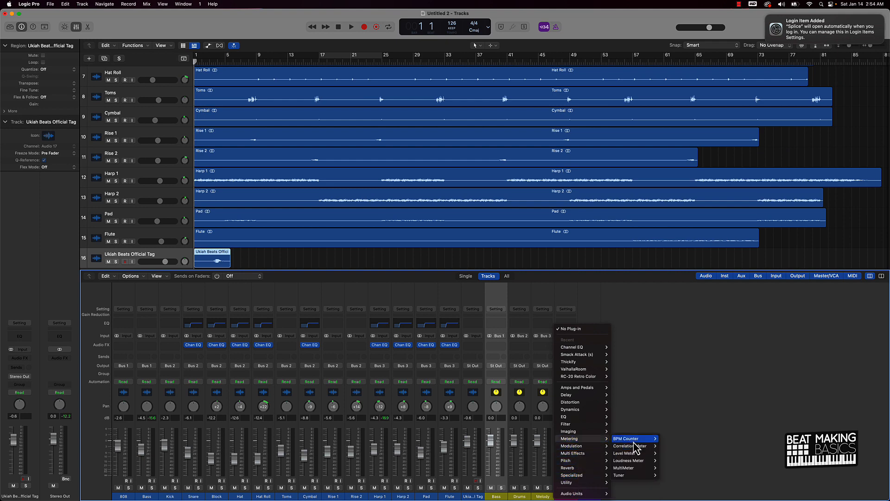
mouse_move(635, 454)
click(668, 453)
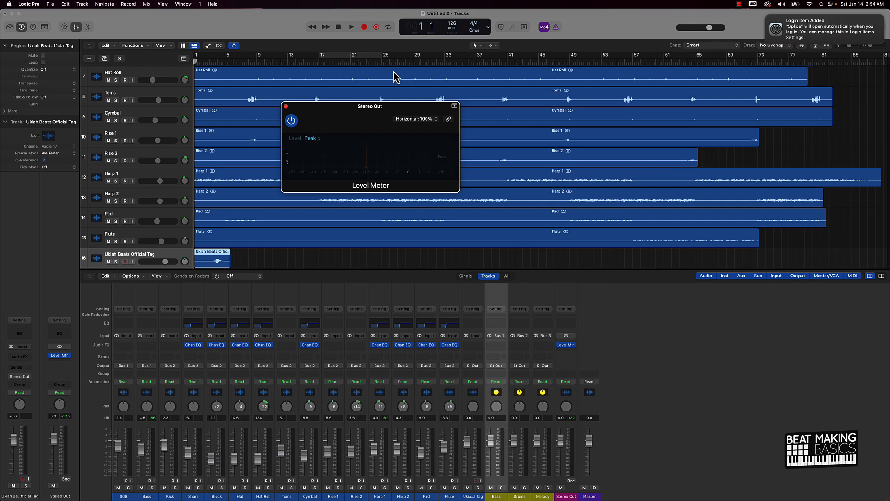
Play the cycle section from bar 17 to check the Stereo Out level, stop playback and reset the channel peak readings
click(336, 63)
key(space)
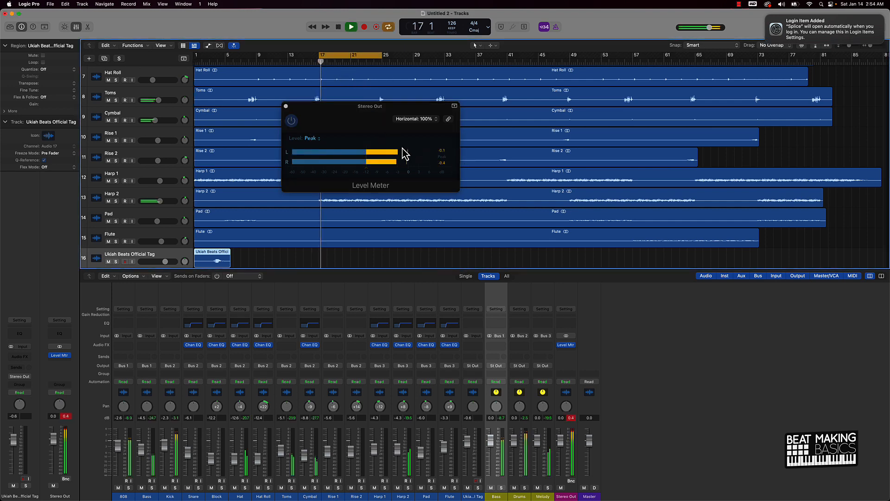
key(space)
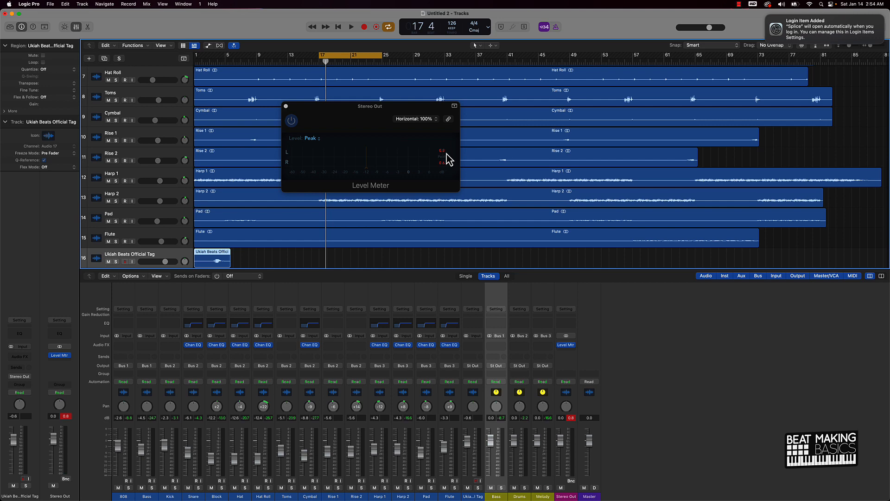
click(571, 418)
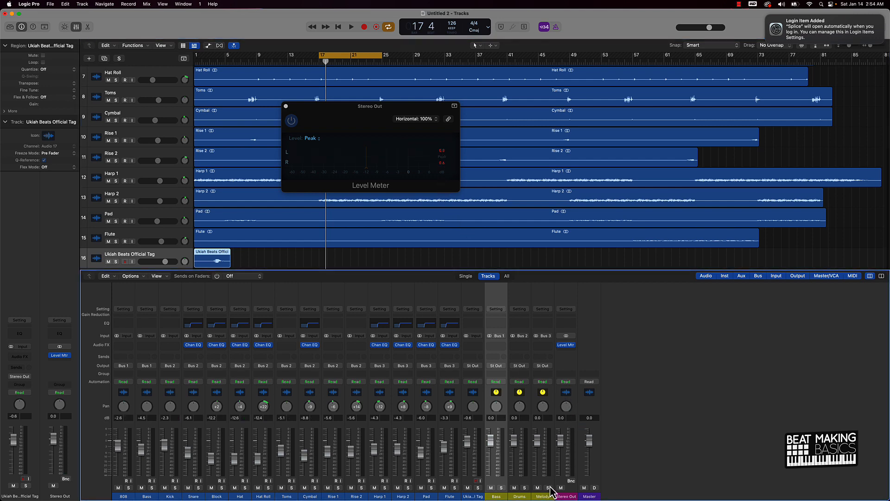
Lower the Bass, Drums and Melody aux faders together to -8.0 dB while auditioning the loop, and reset the channel peak readings
drag(552, 491, 495, 485)
drag(495, 445, 496, 455)
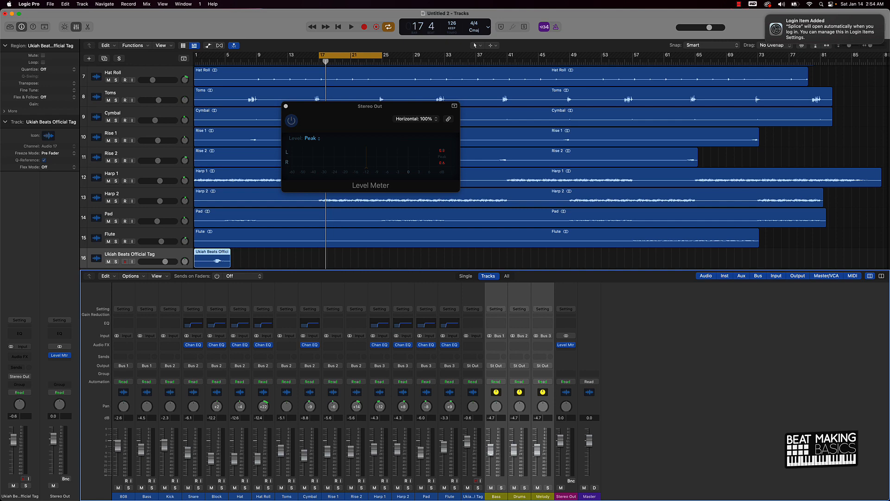
key(space)
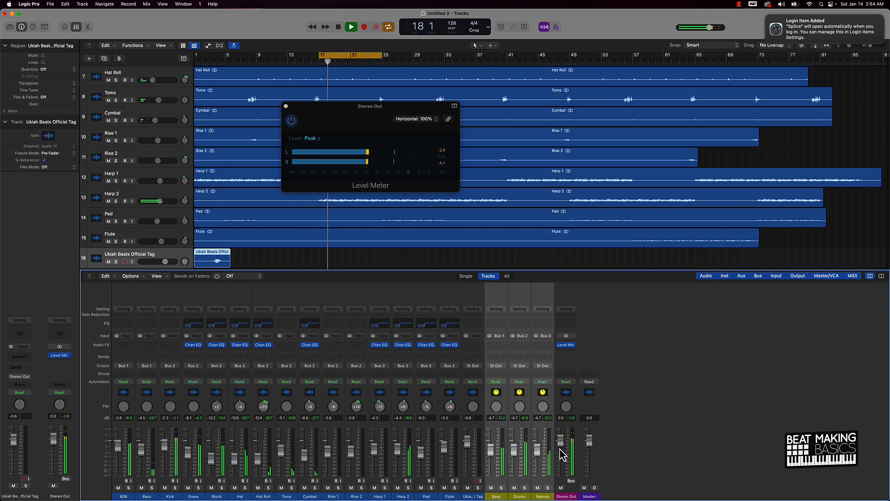
key(space)
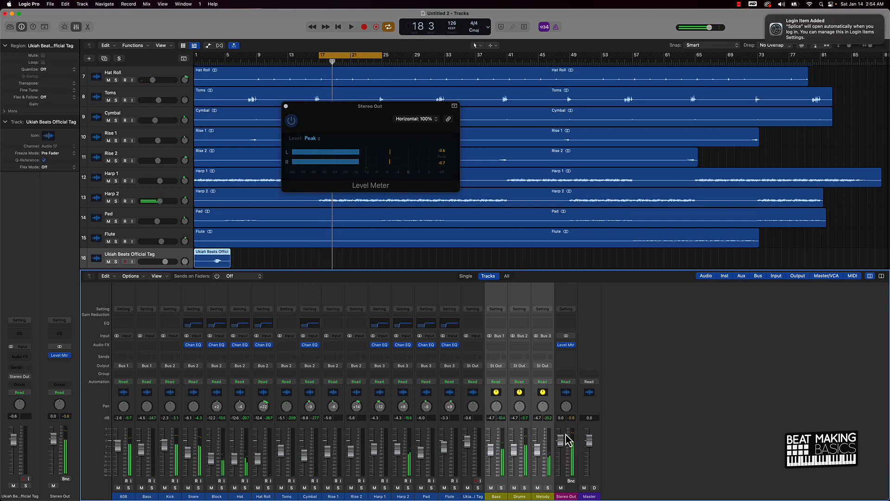
drag(515, 452, 515, 459)
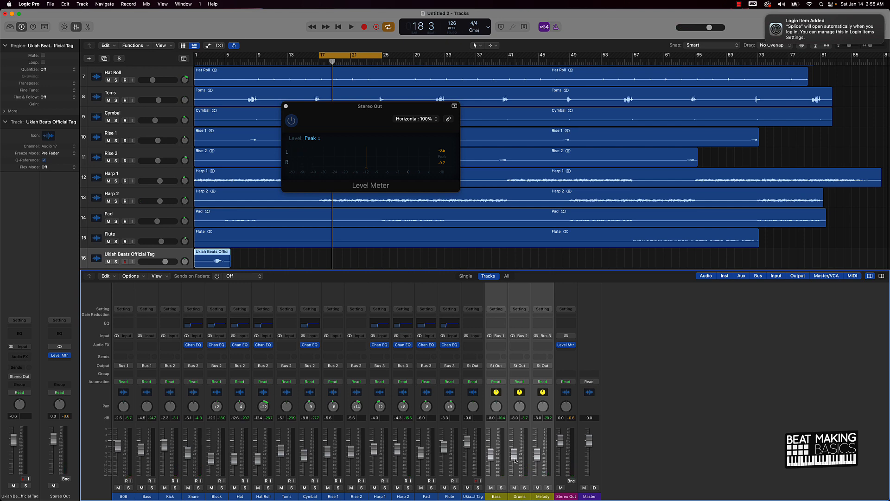
key(space)
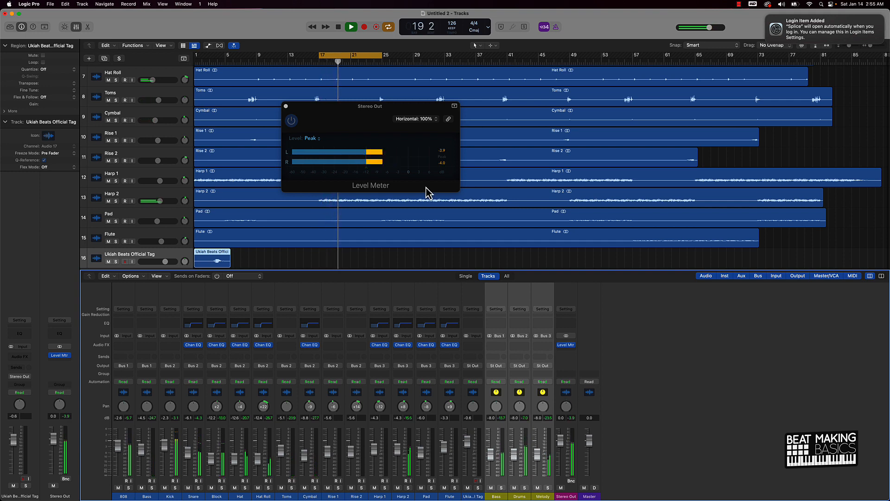
key(space)
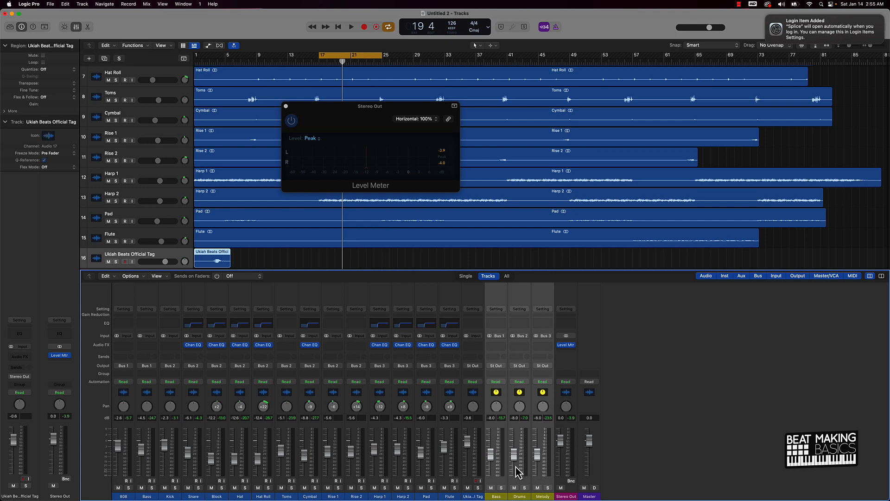
click(541, 480)
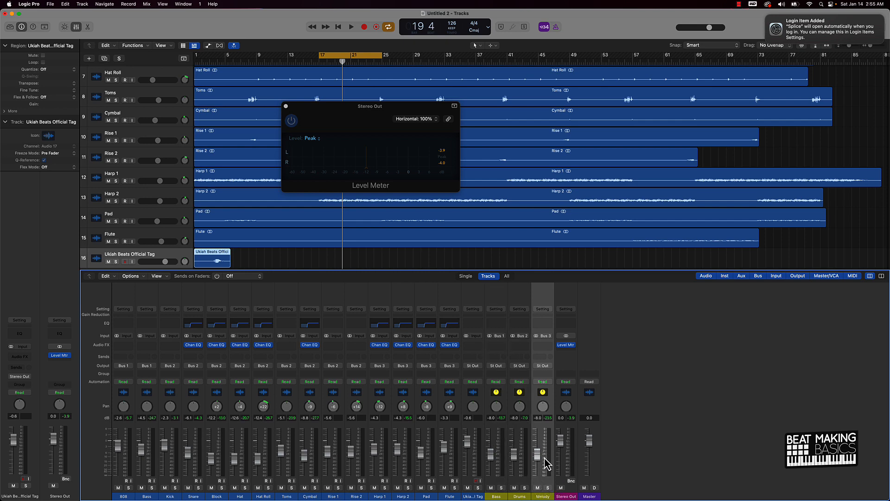
click(574, 418)
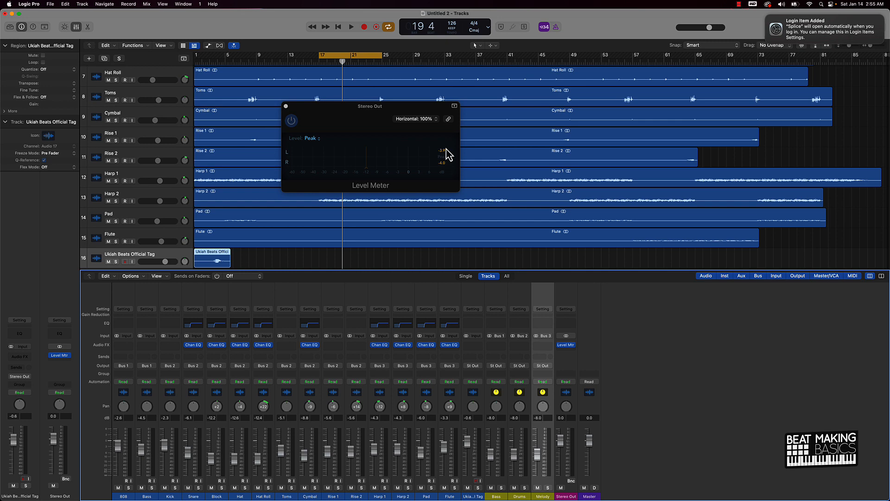
Lower the Snare to -9.6 dB while the loop plays, select the Bass aux and stop playback
key(space)
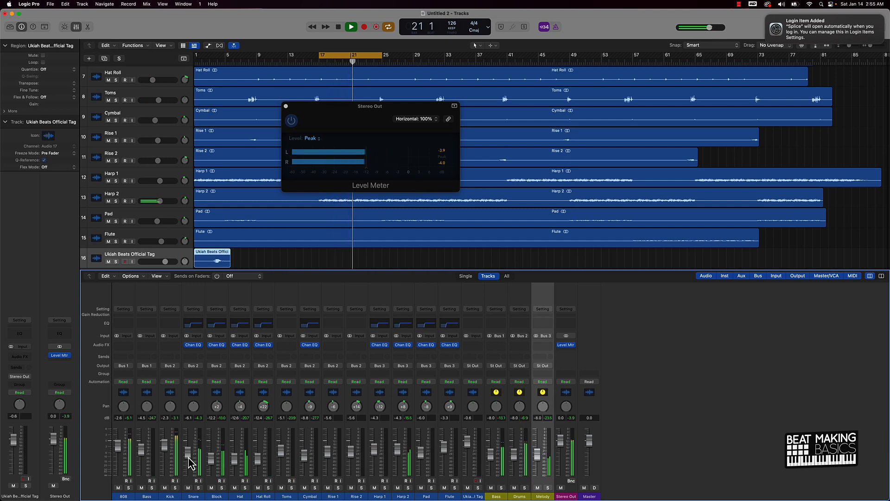
drag(187, 458, 190, 462)
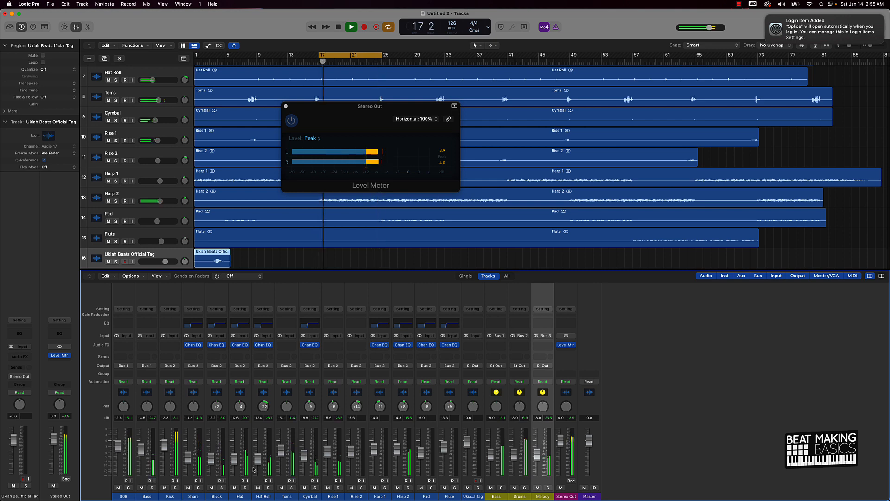
drag(189, 463, 189, 461)
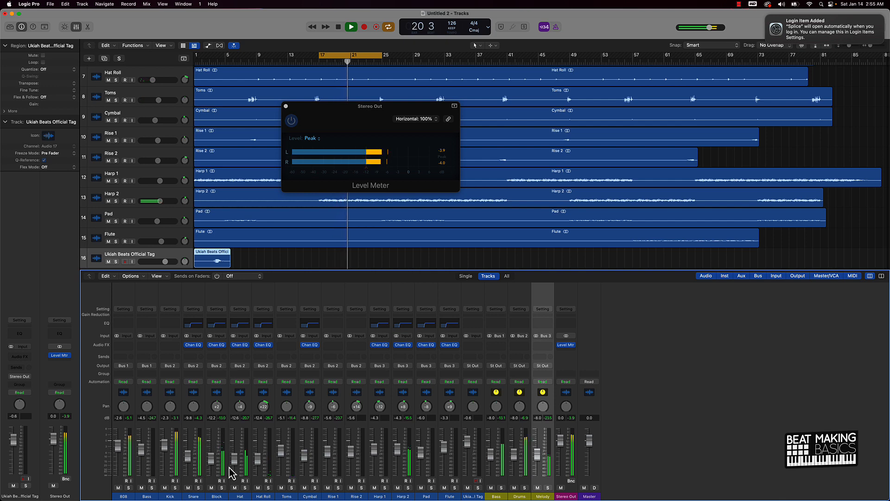
drag(235, 462, 235, 463)
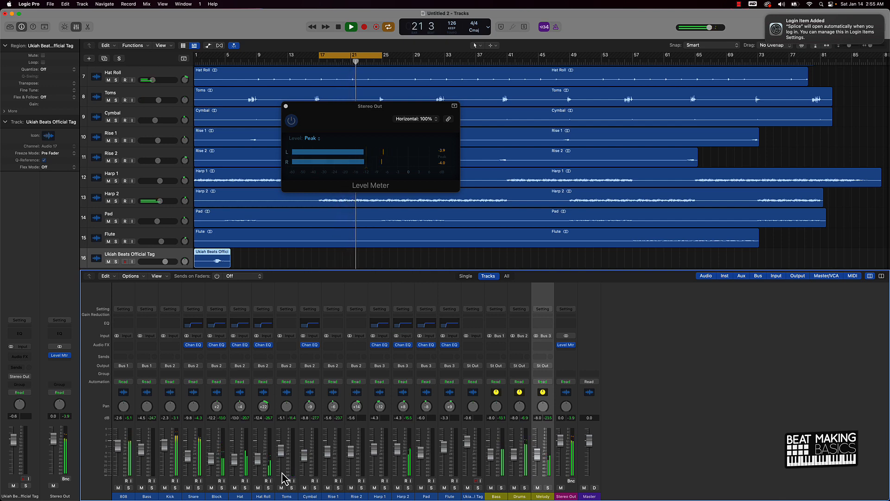
click(507, 475)
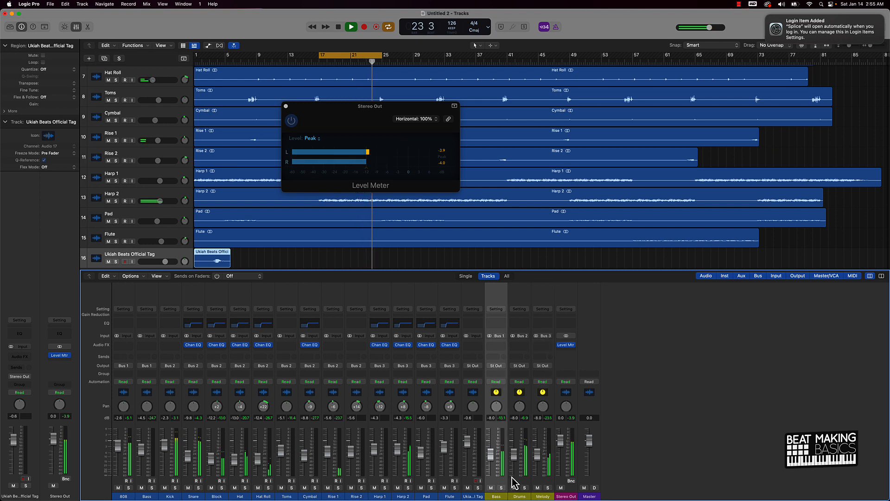
key(space)
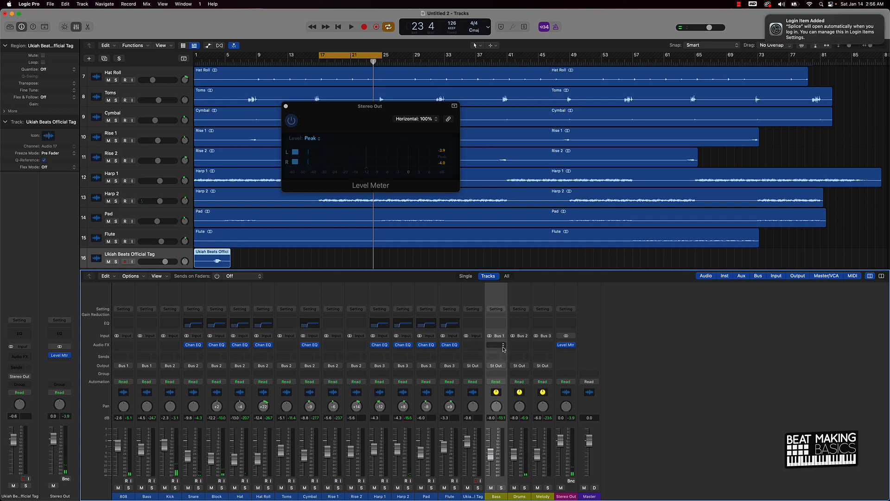
Insert the Waves MV2 (s) plug-in on the Melody aux channel
click(548, 346)
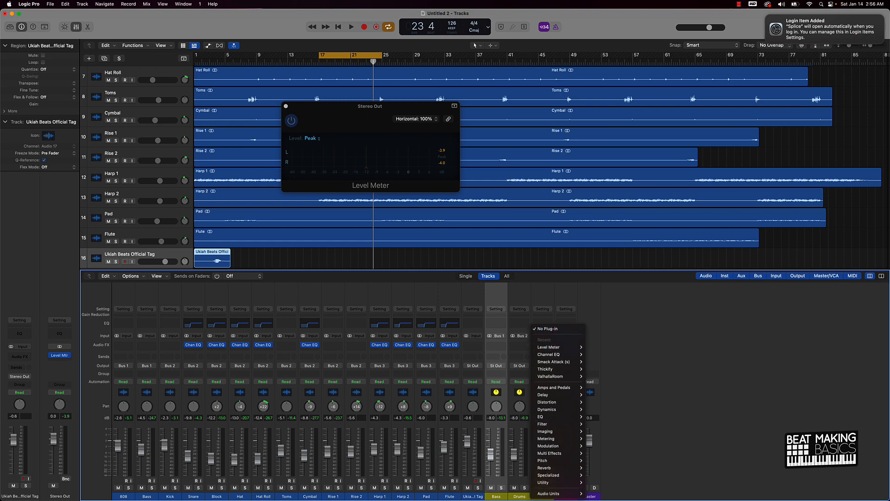
mouse_move(556, 494)
mouse_move(603, 486)
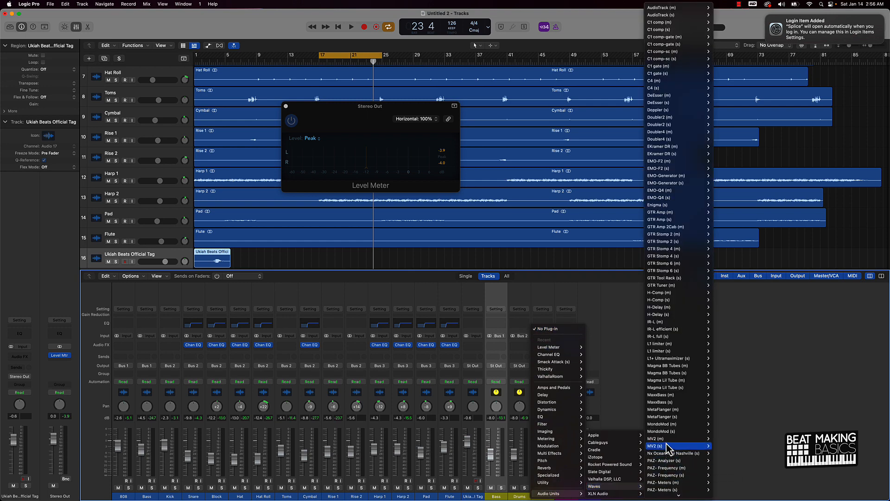
mouse_move(663, 449)
click(720, 447)
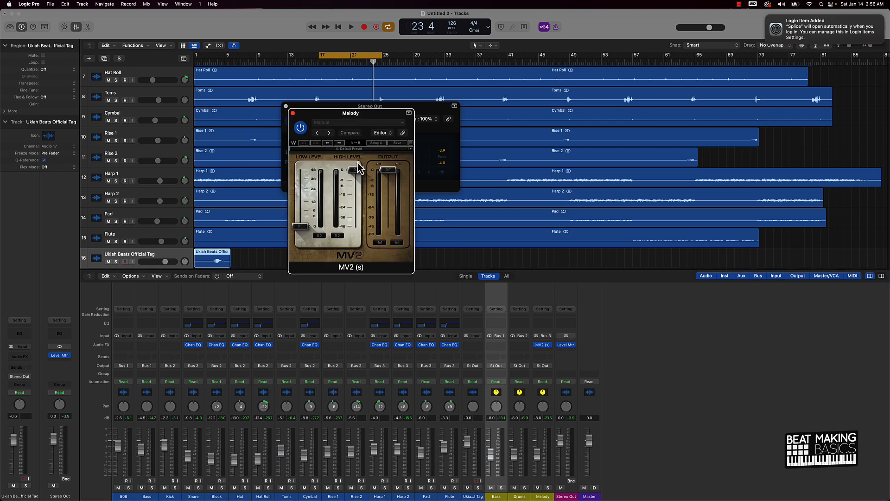
Reduce the High Level and raise the Low Level in the Melody bus's MV2, and start playback to audition it
drag(356, 171, 331, 192)
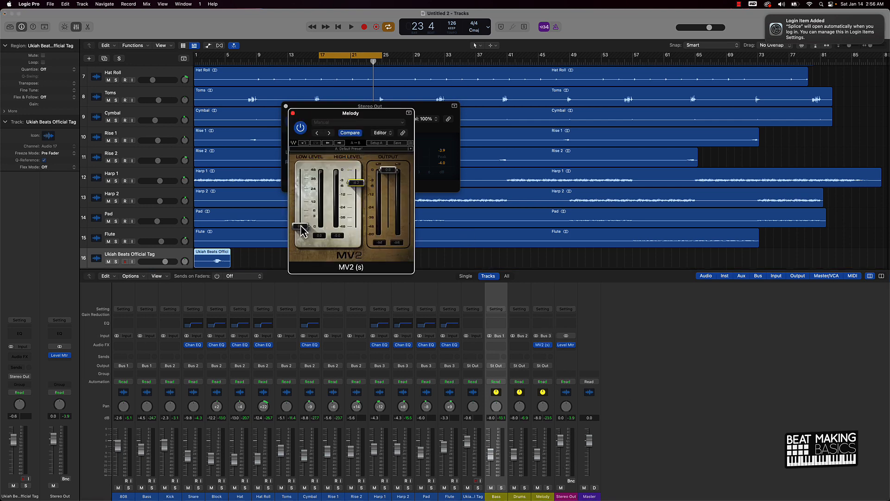
drag(302, 229, 302, 215)
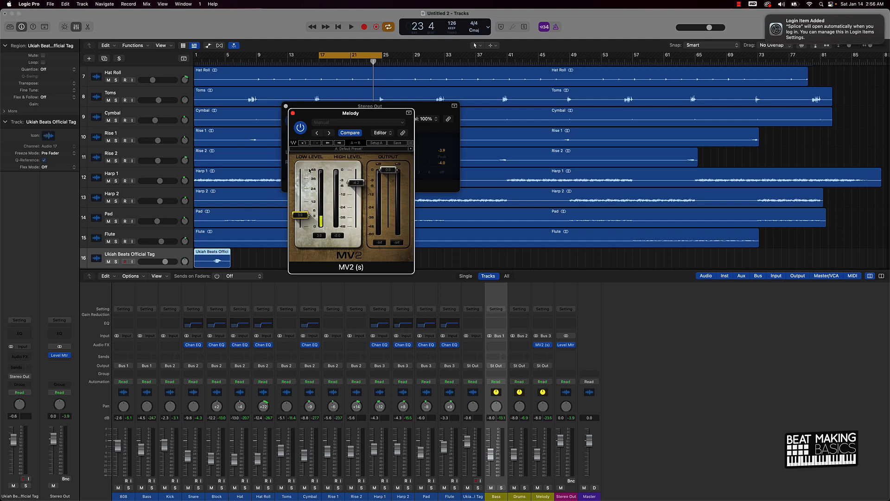
key(space)
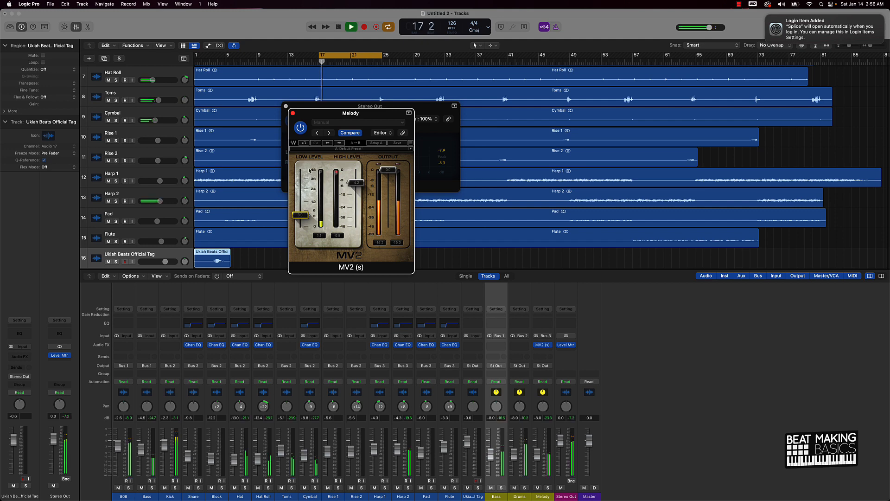
Close the Melody bus's MV2, lower the Melody aux fader to -9.4 dB and stop playback
click(293, 113)
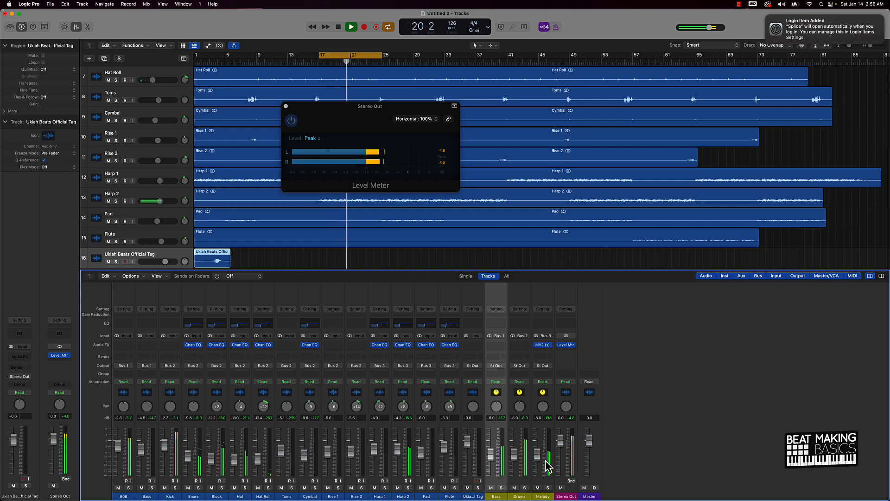
drag(538, 458, 538, 460)
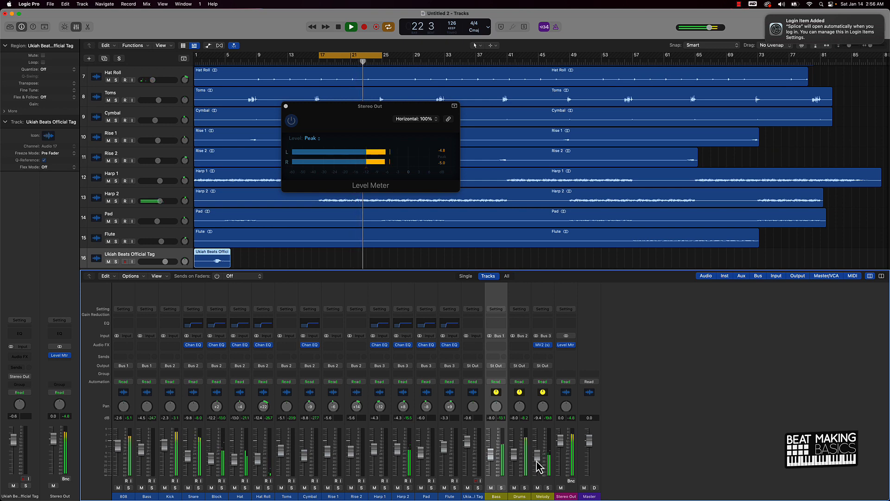
key(space)
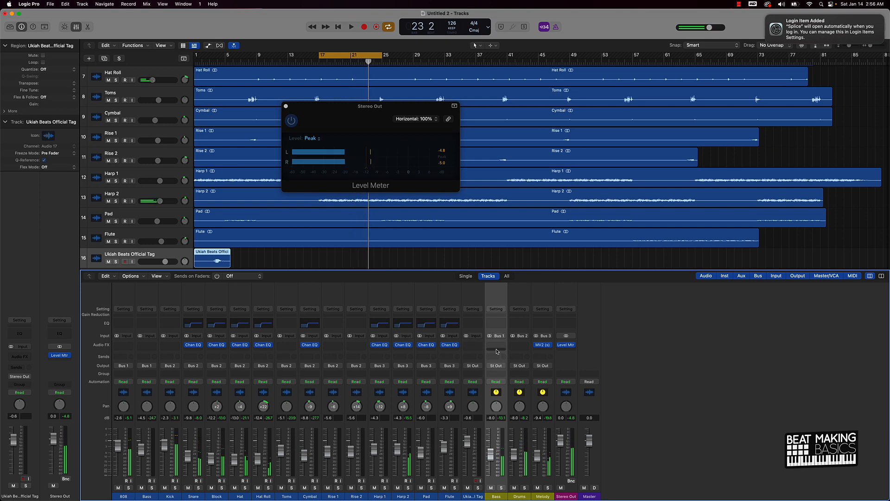
Insert the Waves RBass (s) plug-in in stereo on the Bass aux channel
click(495, 344)
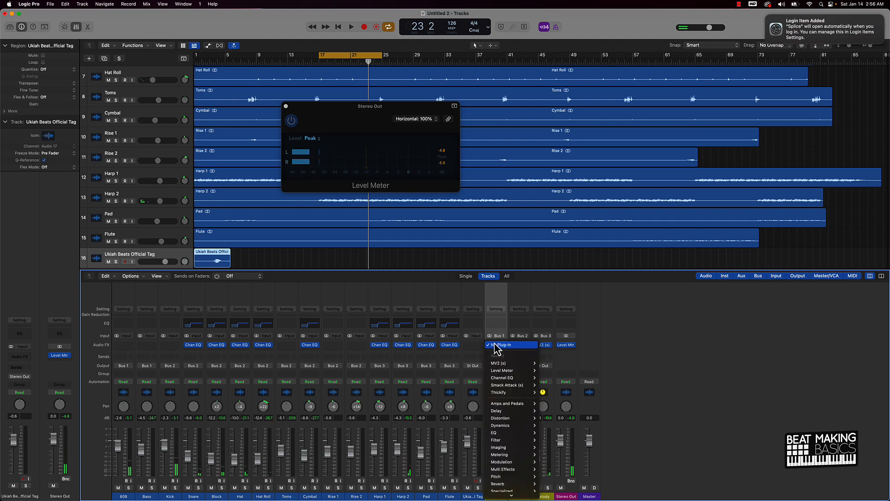
mouse_move(518, 493)
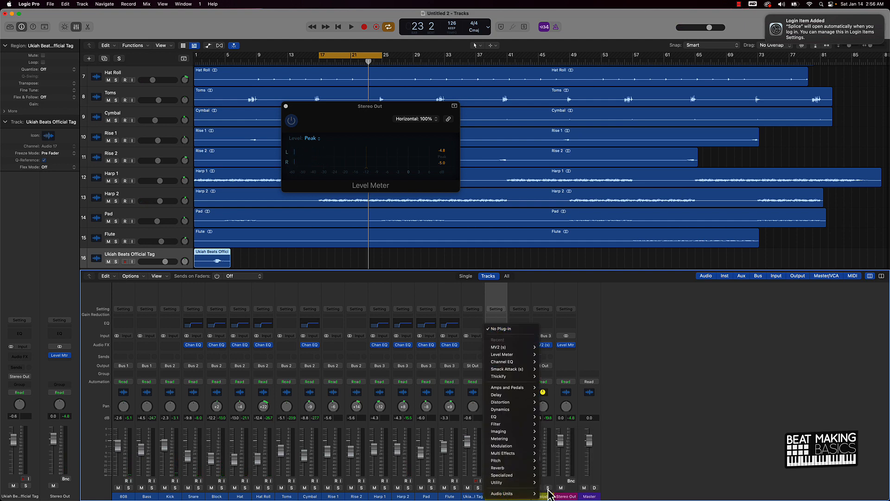
mouse_move(556, 486)
mouse_move(629, 484)
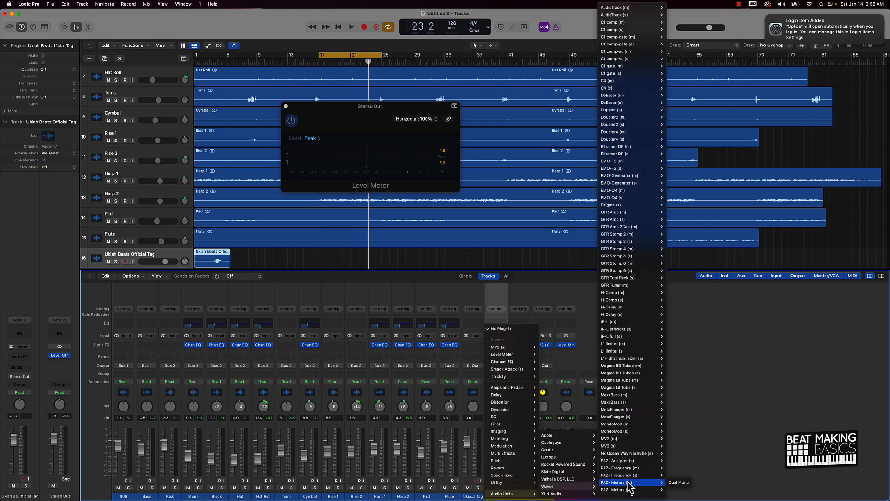
mouse_move(626, 457)
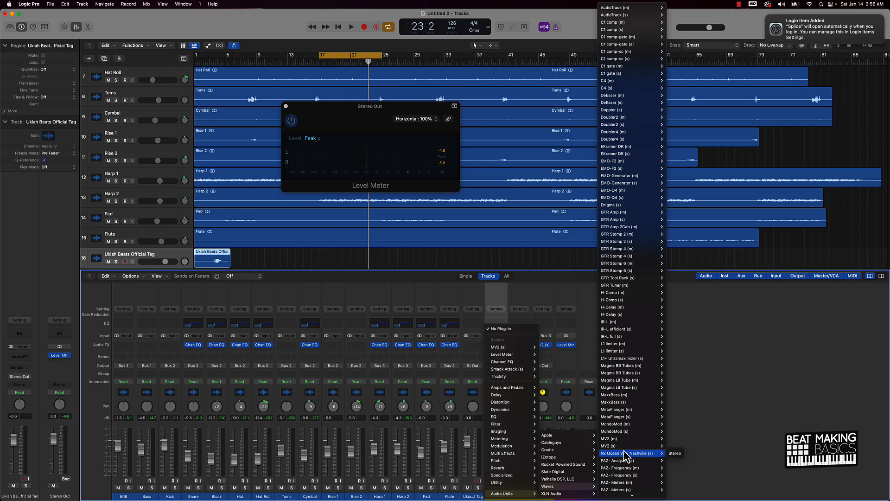
scroll(626, 454, down, 5)
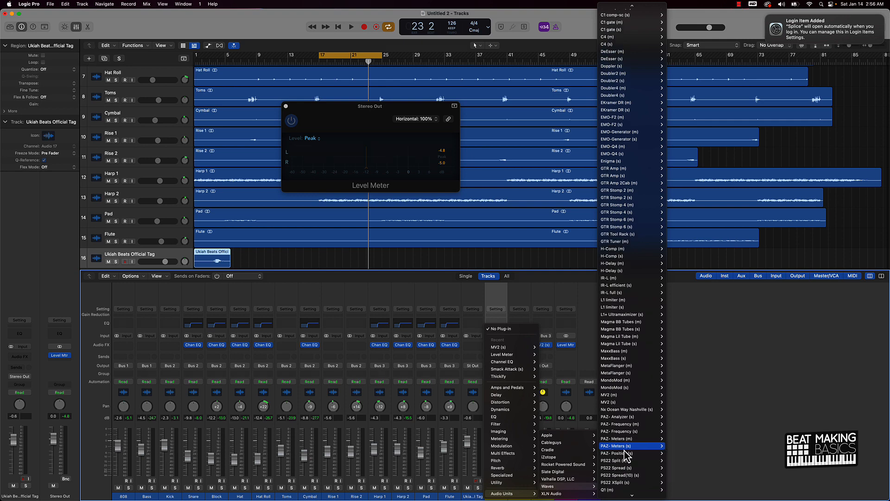
scroll(625, 451, down, 8)
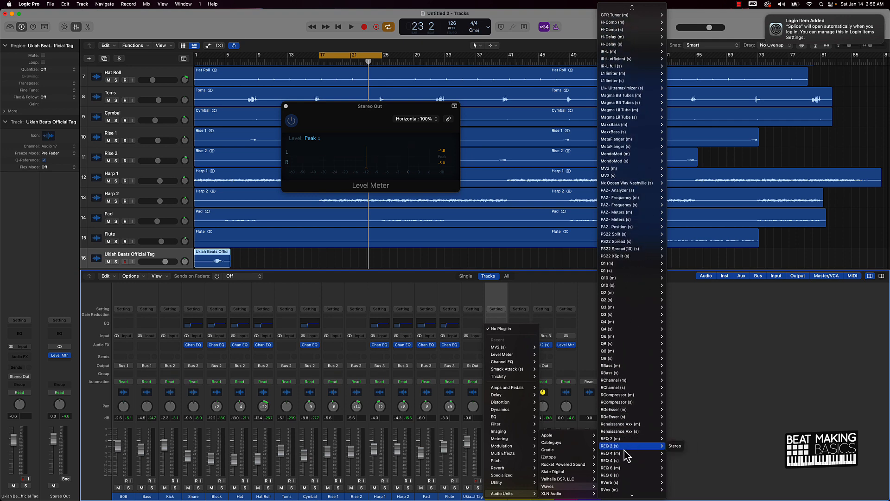
click(623, 373)
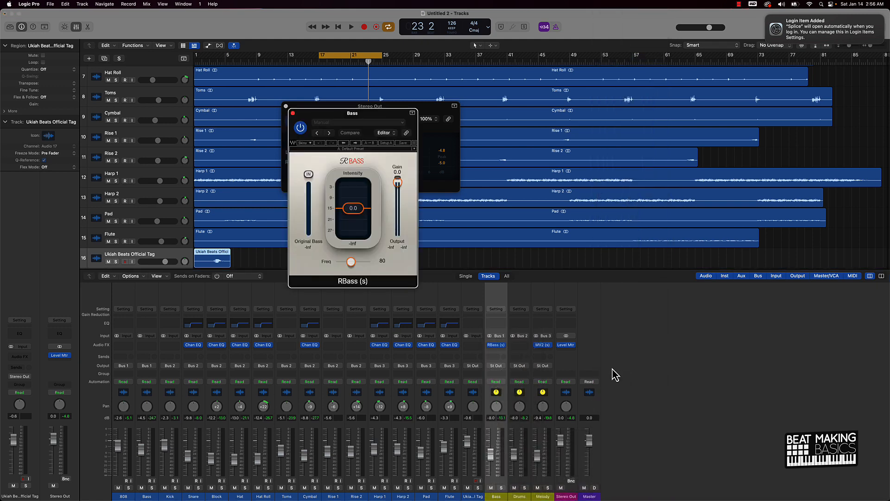
While the loop plays, set the RBass frequency to 60 and lower the Bass aux fader to -9.2 dB
key(space)
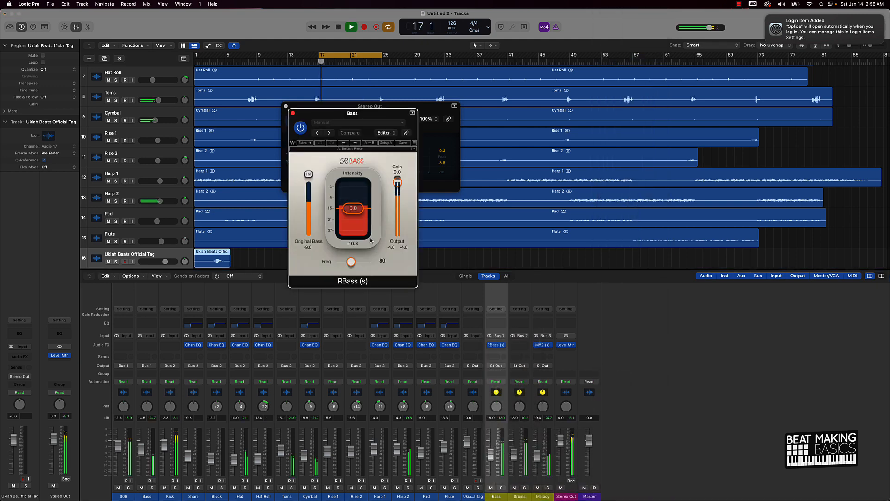
mouse_move(354, 265)
mouse_down()
mouse_move(342, 264)
mouse_move(347, 271)
mouse_up()
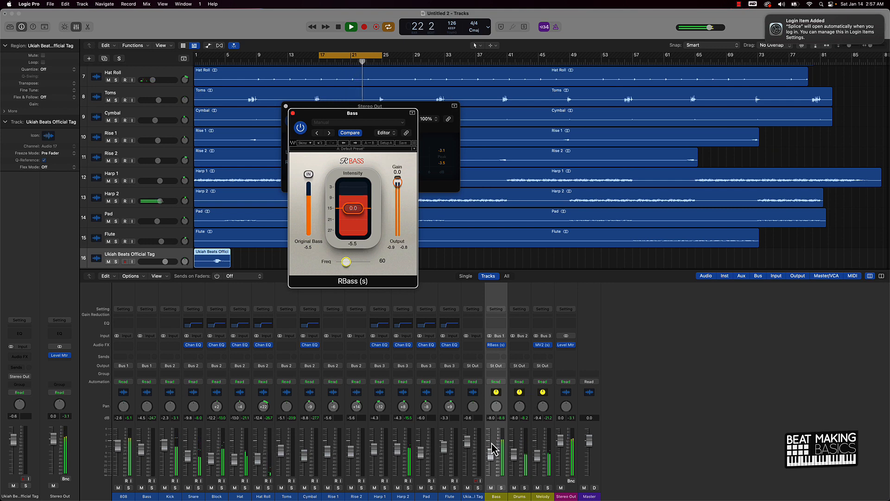
click(461, 380)
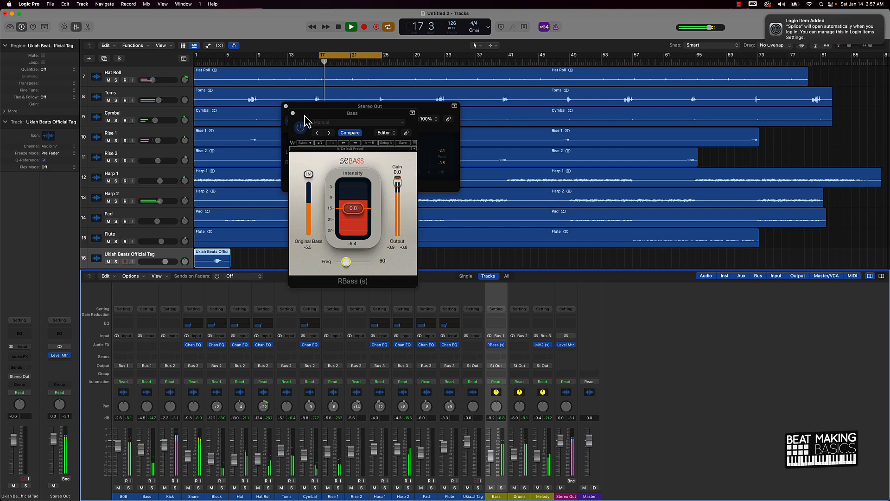
key(space)
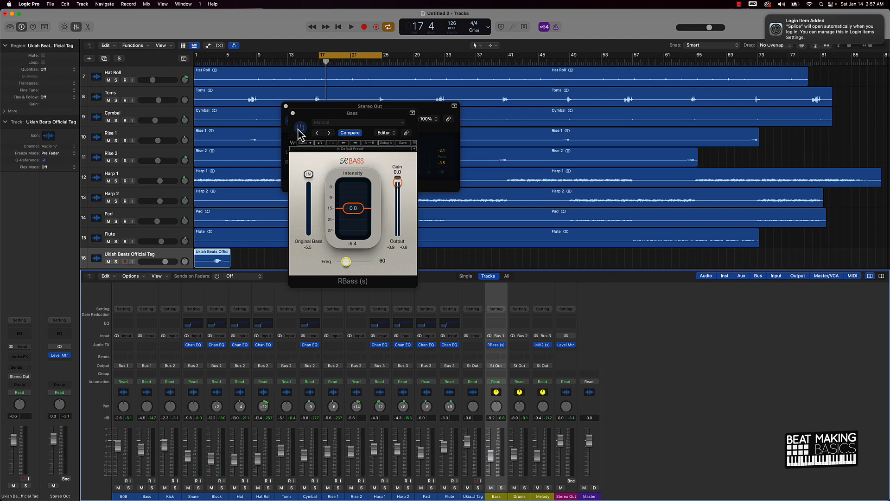
Compare the loop with RBass bypassed and enabled, leave it enabled, and close the RBass and Level Meter windows
click(300, 128)
key(space)
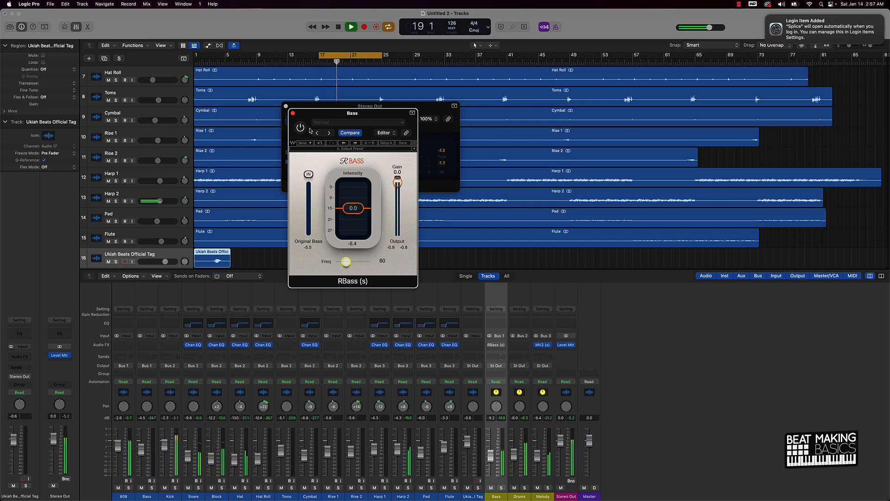
key(space)
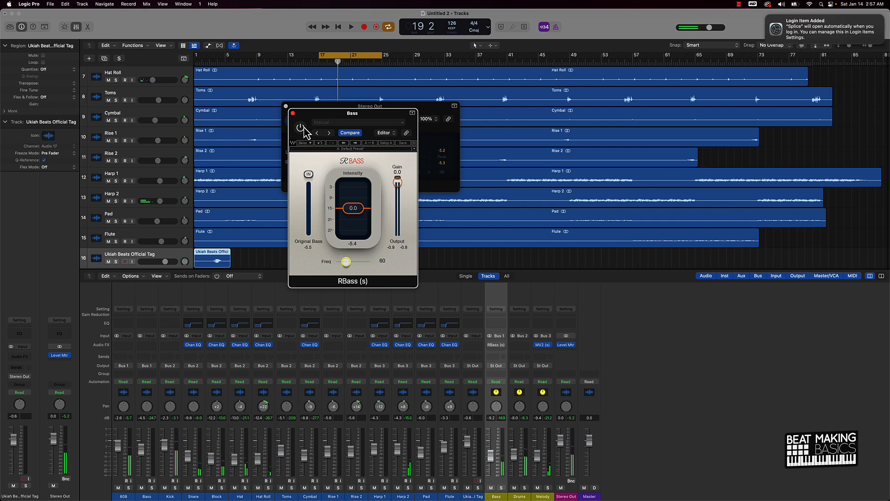
click(301, 127)
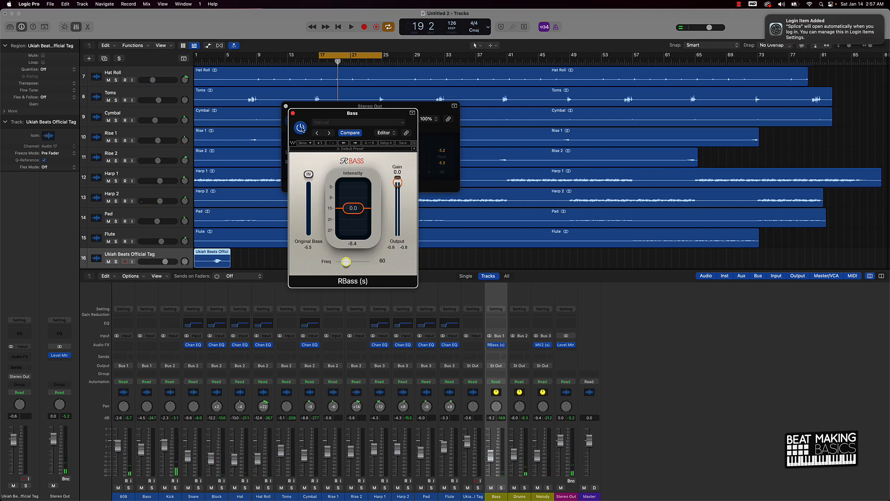
key(space)
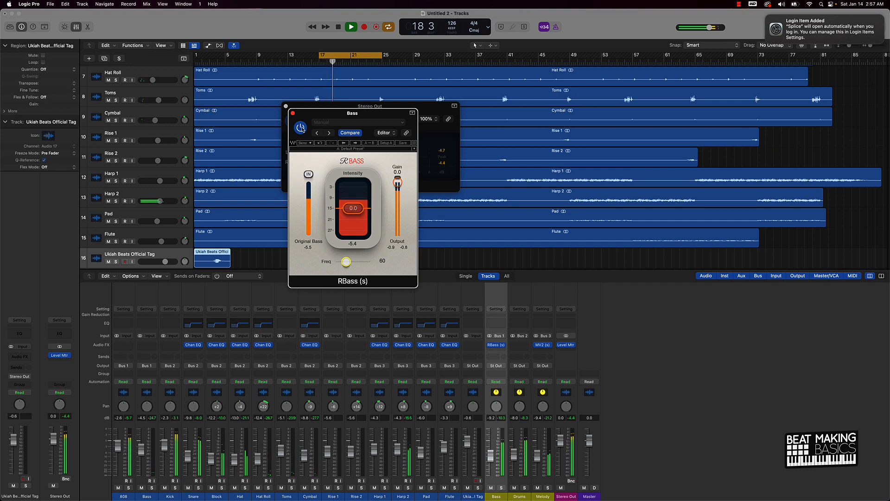
key(space)
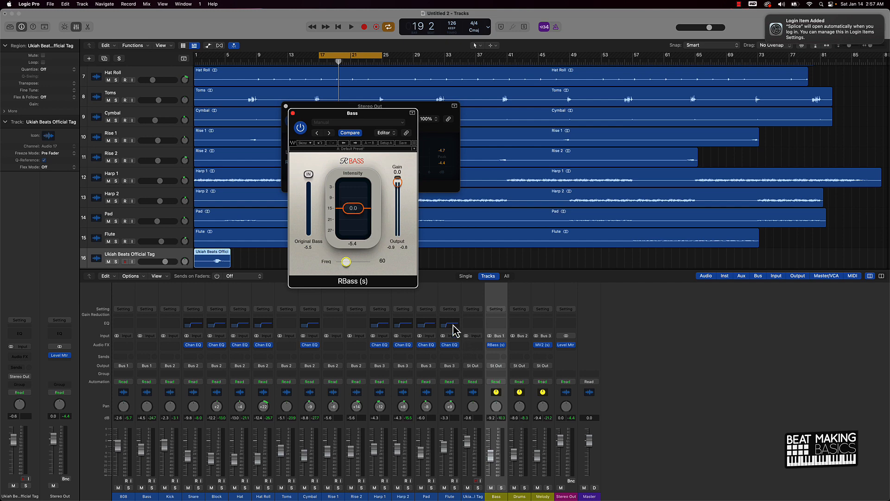
click(293, 113)
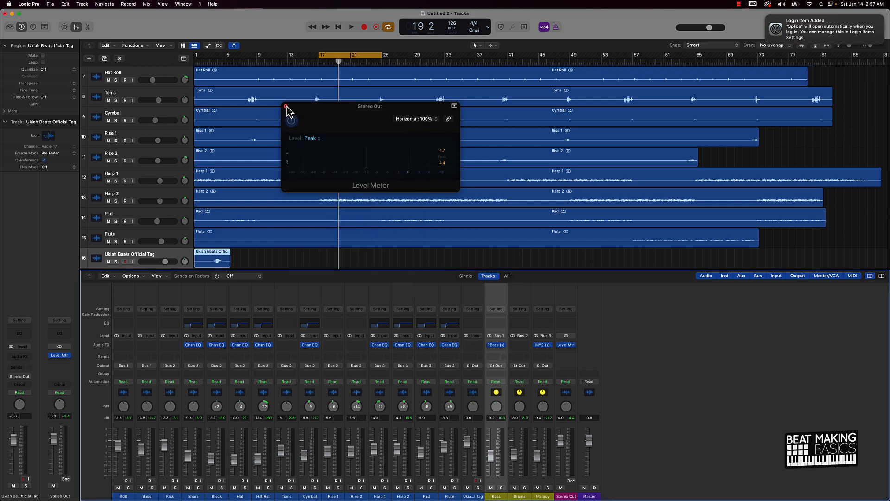
click(286, 107)
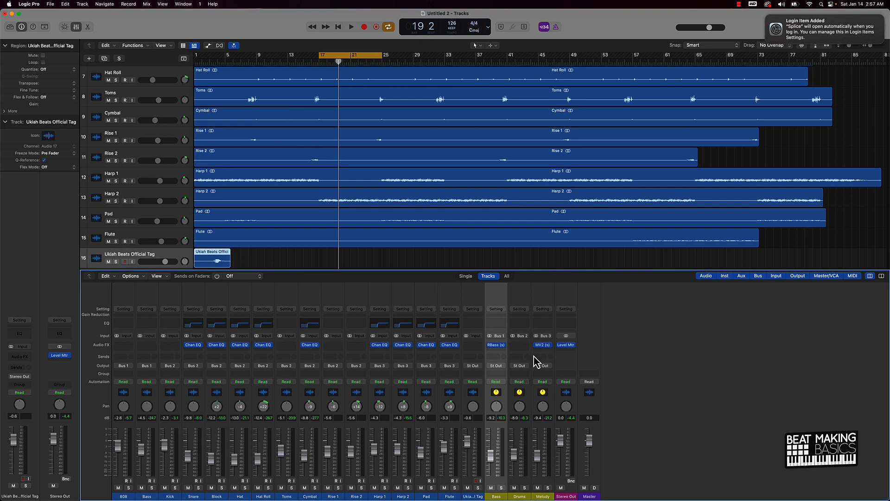
Insert the Waves Nx Ocean Way Nashville (s) plug-in on the Stereo Out channel and dismiss the login item notification
click(572, 349)
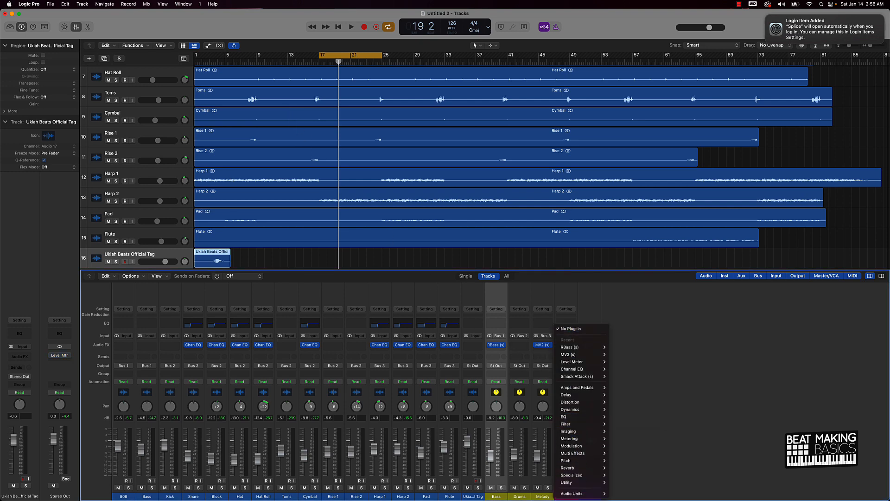
mouse_move(588, 495)
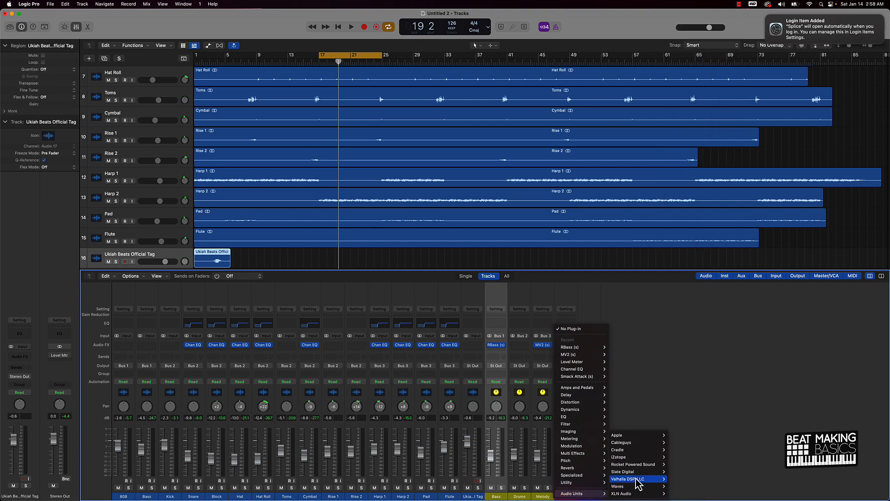
mouse_move(636, 486)
mouse_move(695, 454)
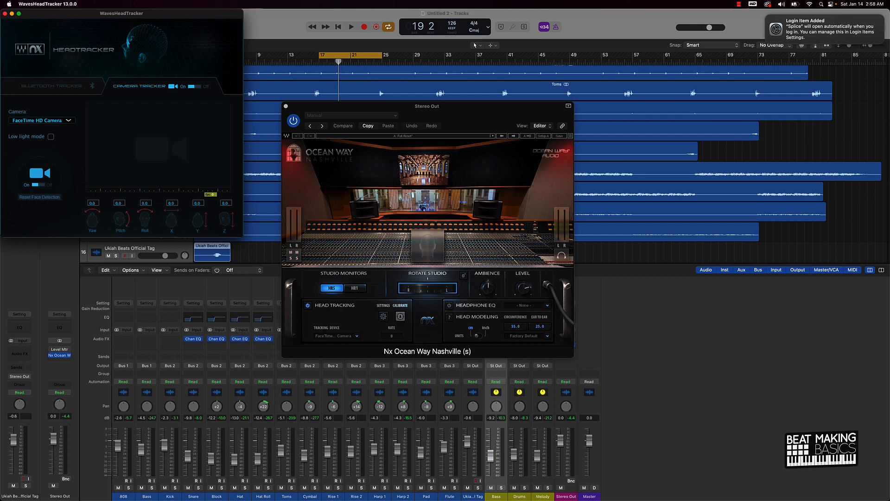
click(770, 466)
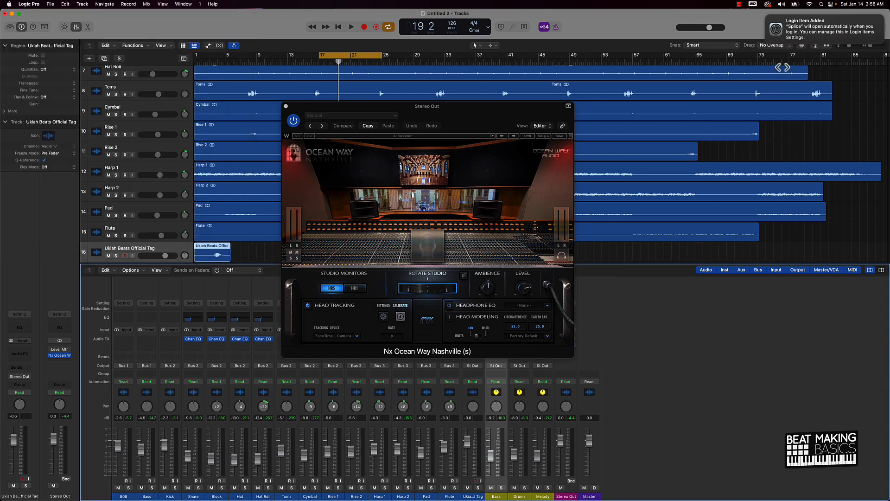
click(768, 16)
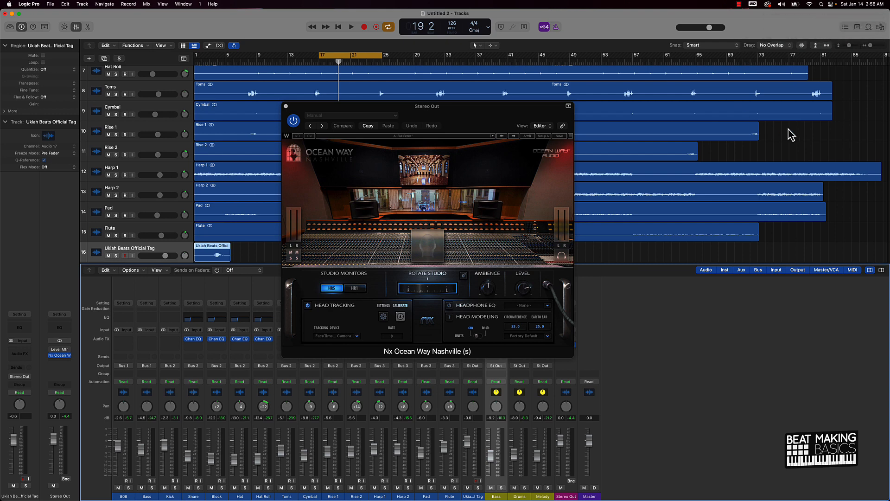
Audition the loop with Nx Ocean Way Nashville bypassed and enabled on the Stereo Out, leaving it enabled
click(789, 144)
key(space)
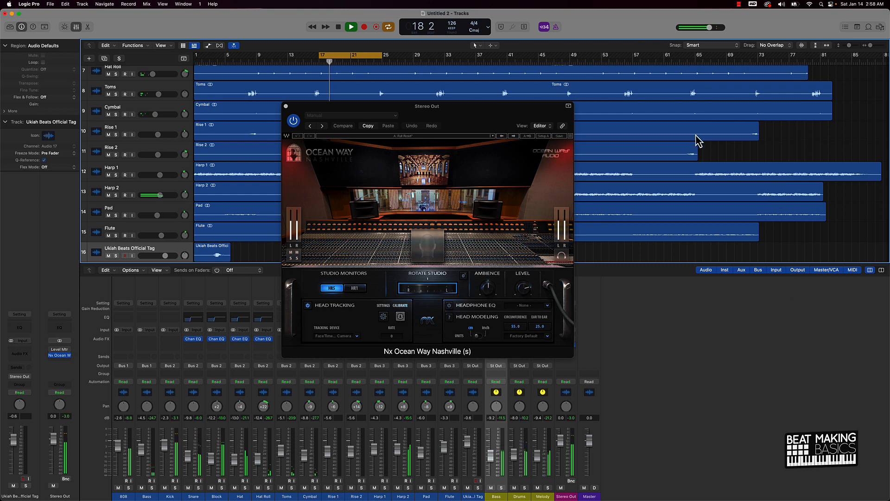
click(293, 117)
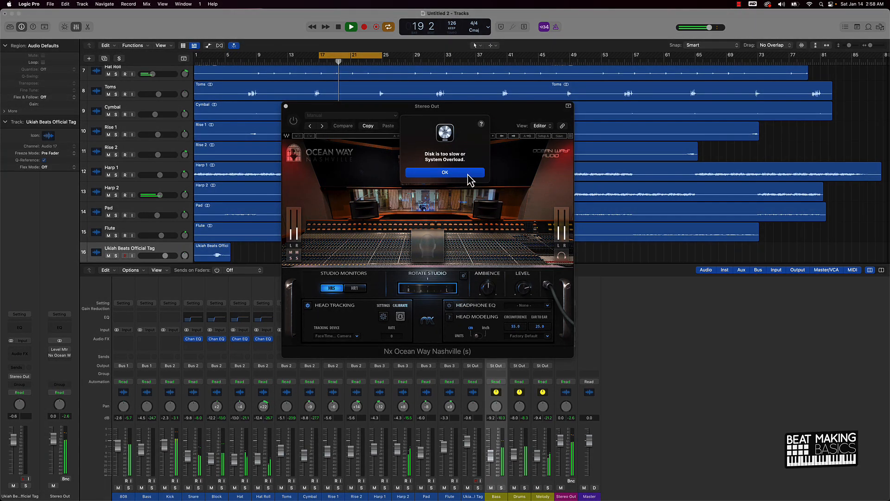
click(468, 175)
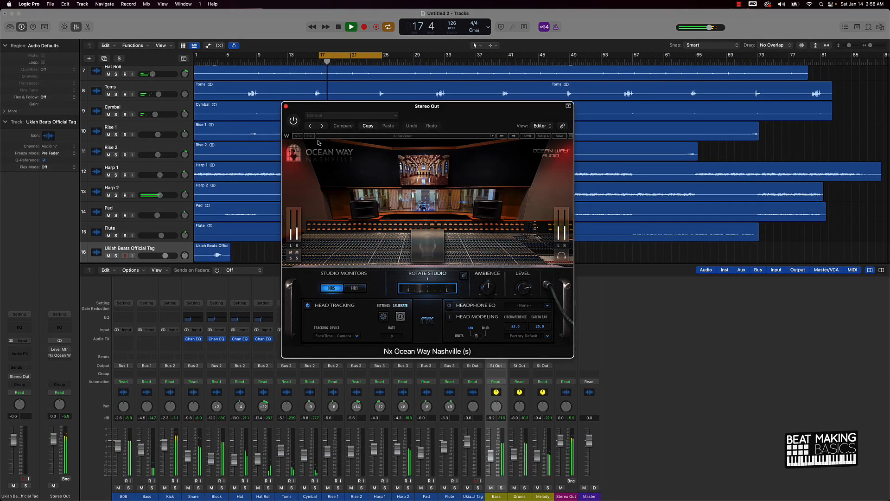
click(294, 122)
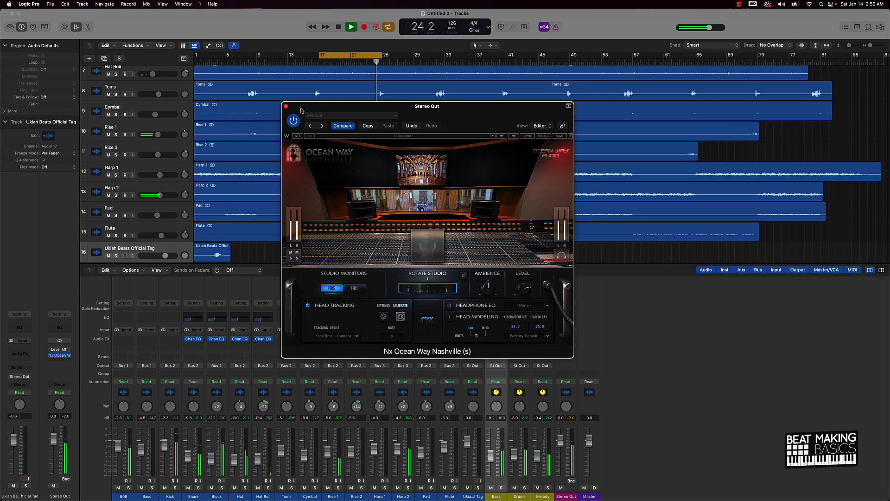
Turn off cycle mode, play the song from the beginning and lower the Ukiah Beats Official Tag track to -2.0 dB
click(341, 55)
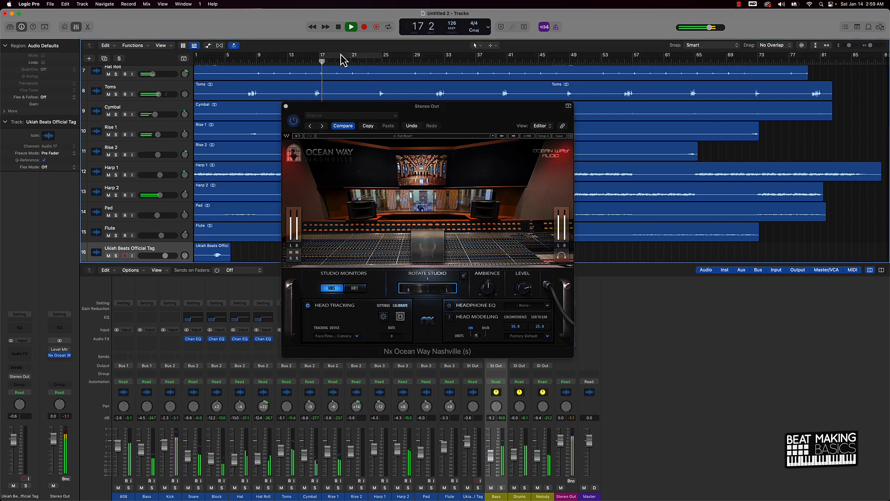
key(space)
key(space)
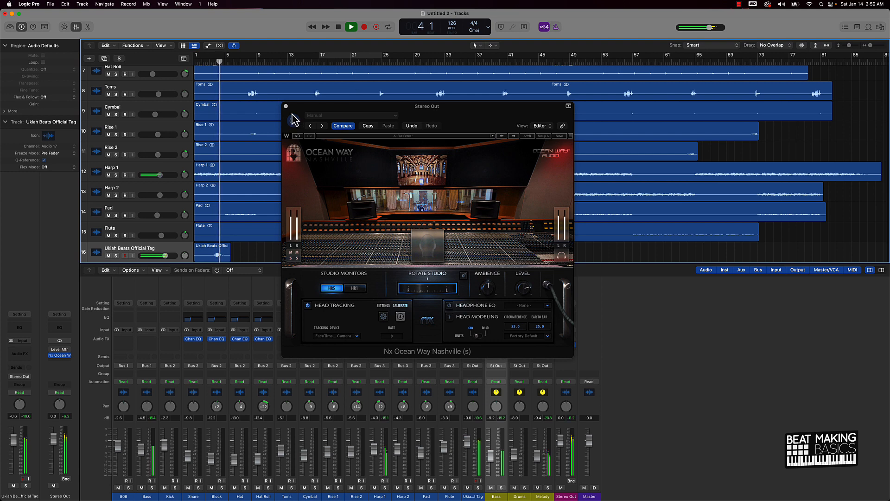
drag(166, 255, 162, 256)
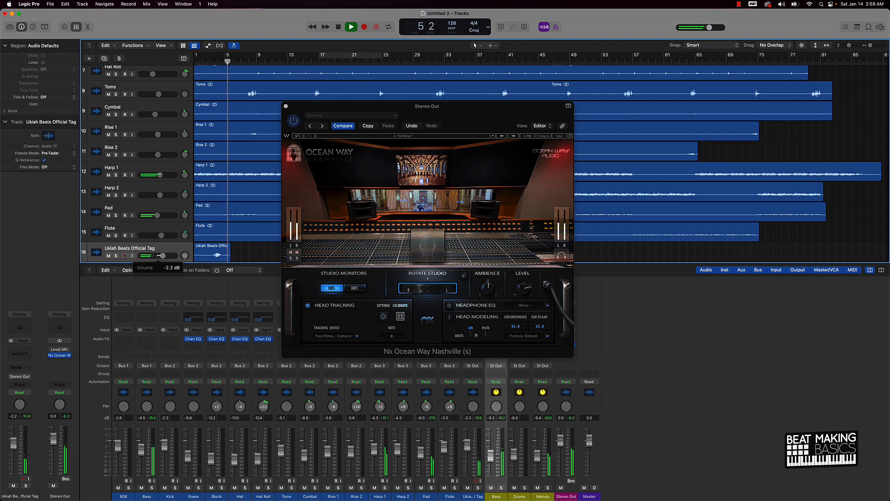
Set the Snare fader to -10.6 dB and the Block fader to -7.4 dB while the song plays
mouse_move(184, 215)
mouse_down()
mouse_move(185, 231)
mouse_move(185, 221)
mouse_up()
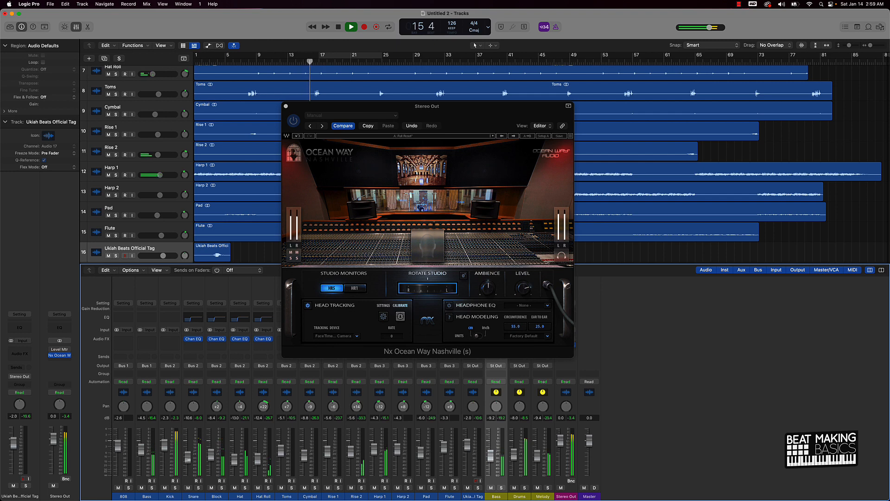
drag(212, 458, 212, 457)
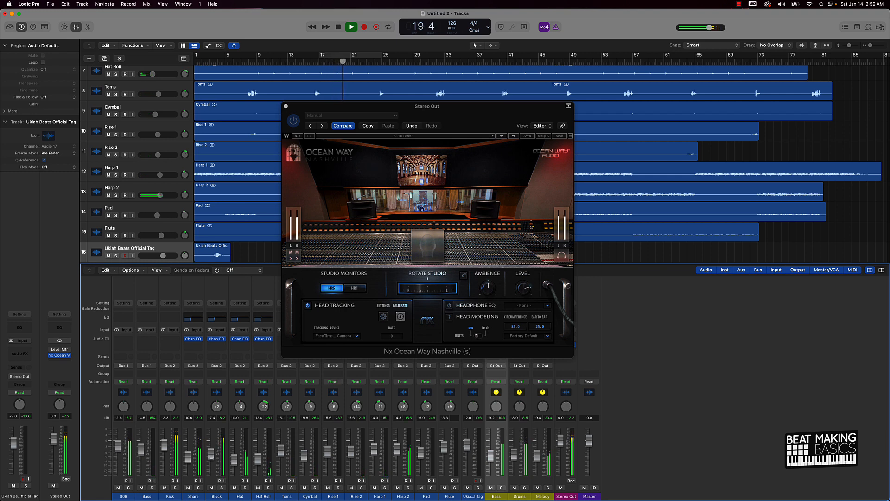
Stop playback, bypass Nx Ocean Way Nashville on the Stereo Out with its window closed, and clear the mixer's peak level displays
key(space)
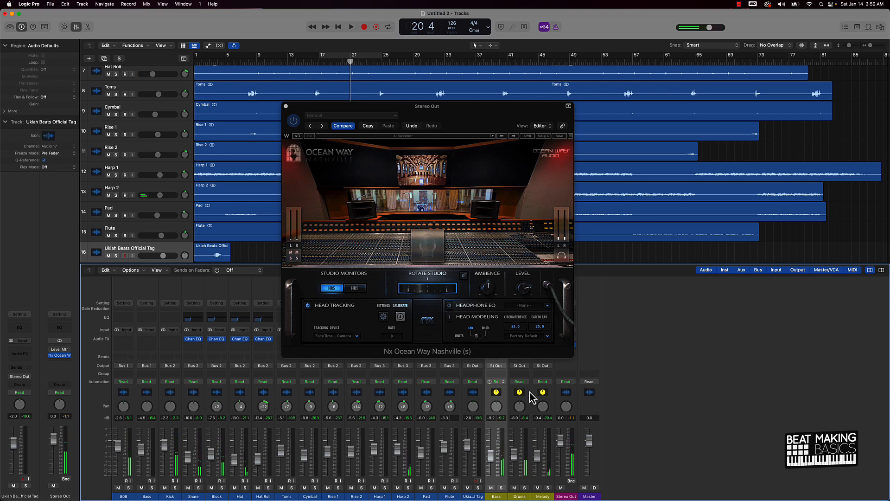
click(294, 122)
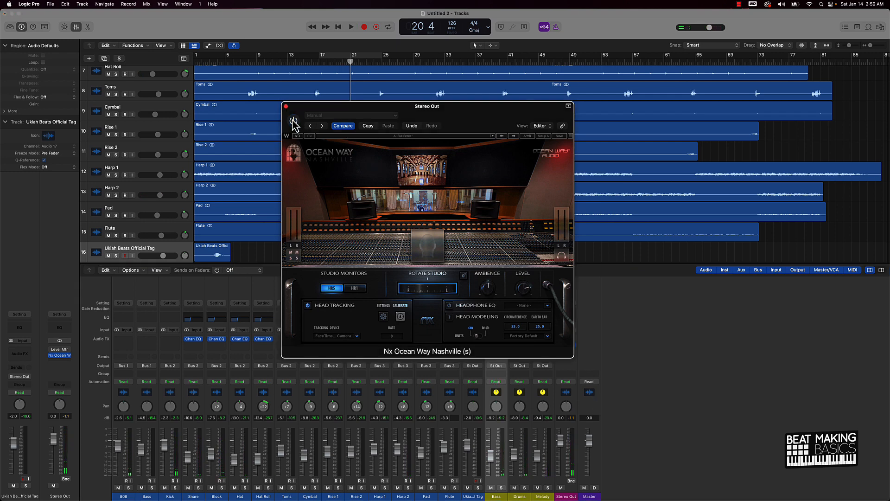
click(286, 106)
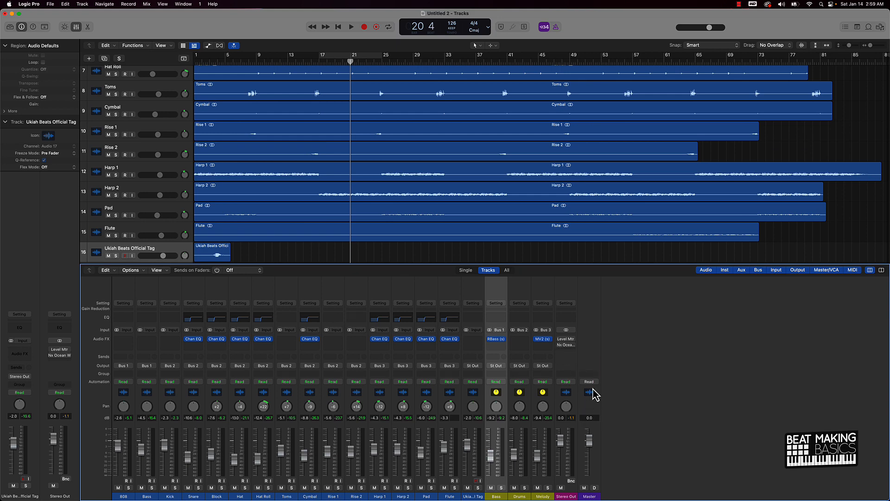
click(573, 419)
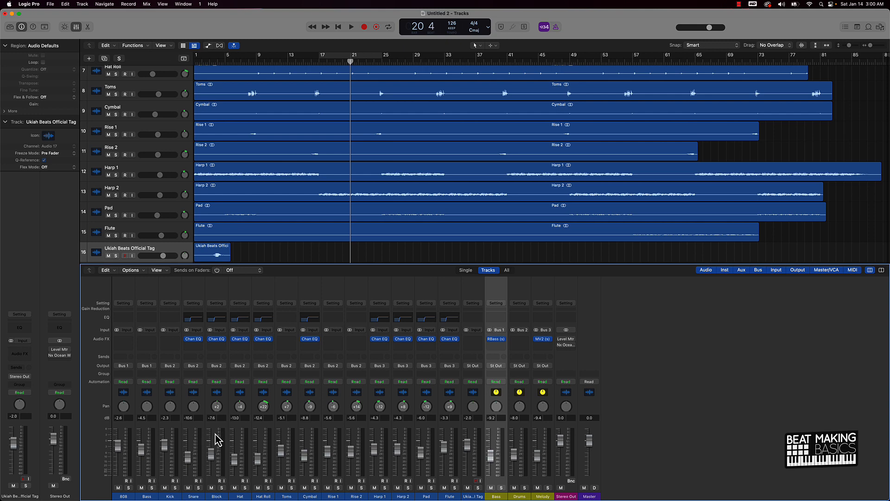
Turn on cycle mode for bars 17 to 25 and audition the Block track in solo, then unsolo it
click(371, 55)
scroll(322, 129, up, 6)
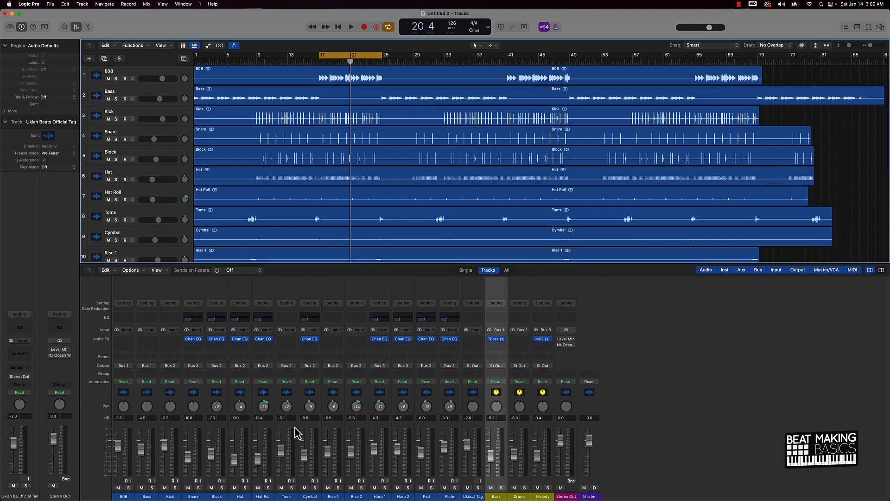
click(221, 487)
key(space)
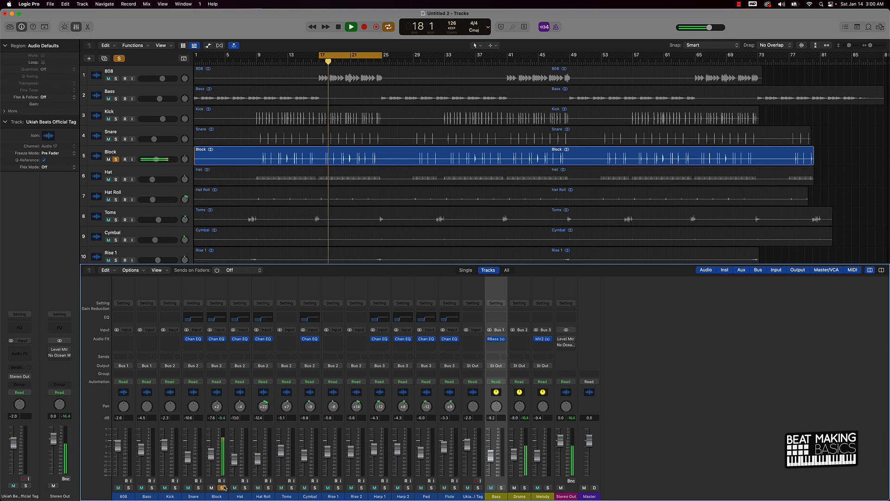
key(space)
click(223, 488)
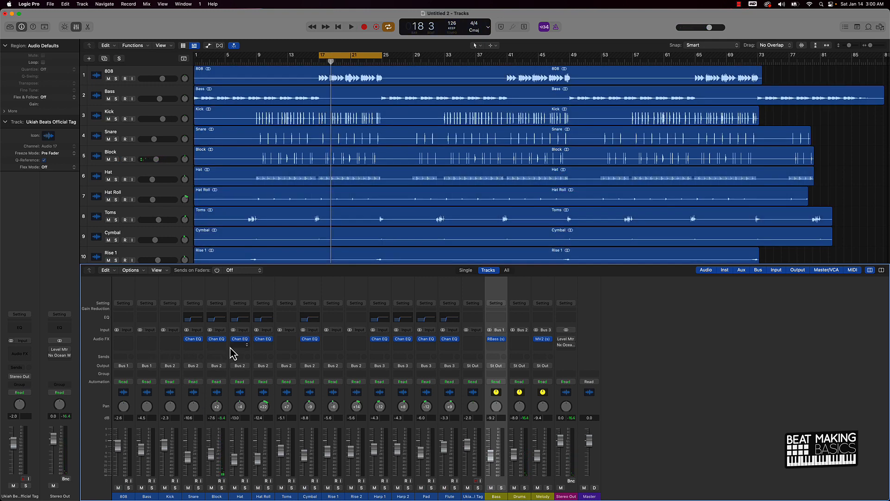
click(218, 357)
mouse_move(237, 369)
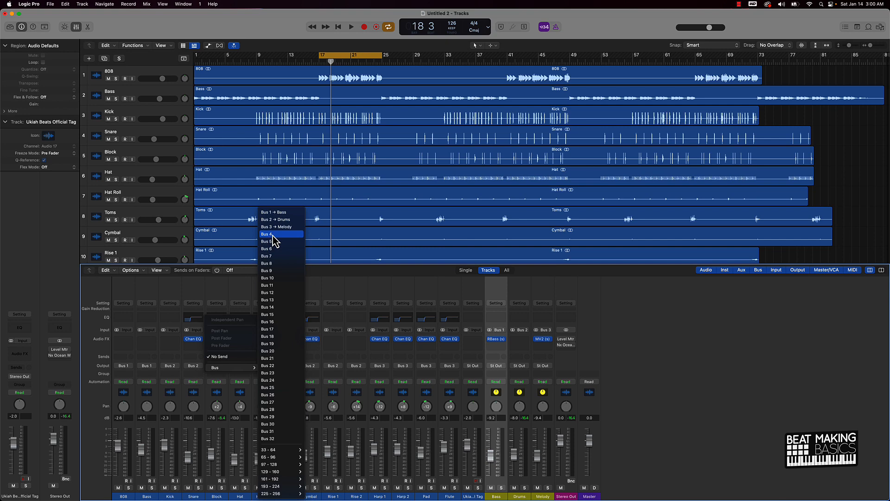
click(217, 292)
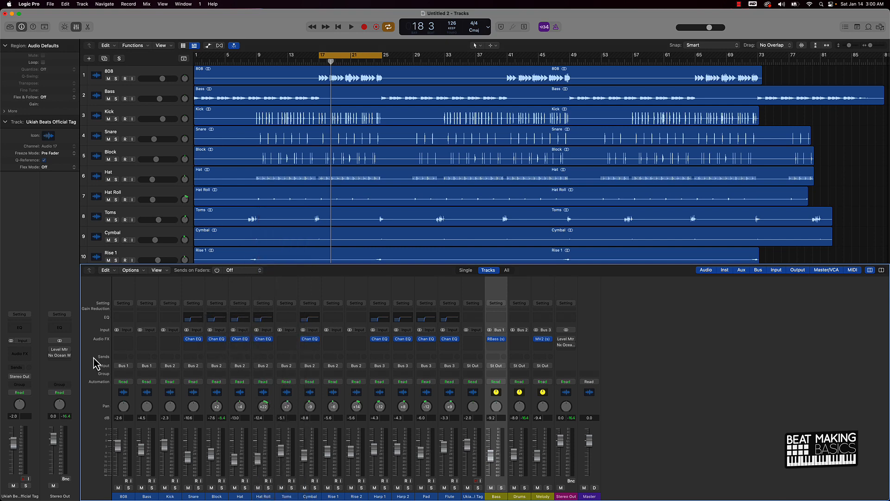
Add a Bus 4 send to the Block channel and rename the resulting aux channel as Reverb
click(216, 358)
mouse_move(228, 367)
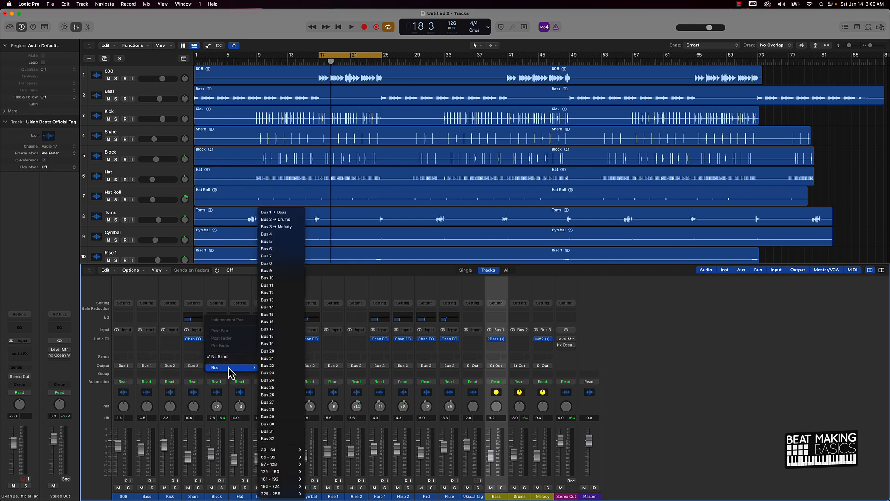
click(268, 234)
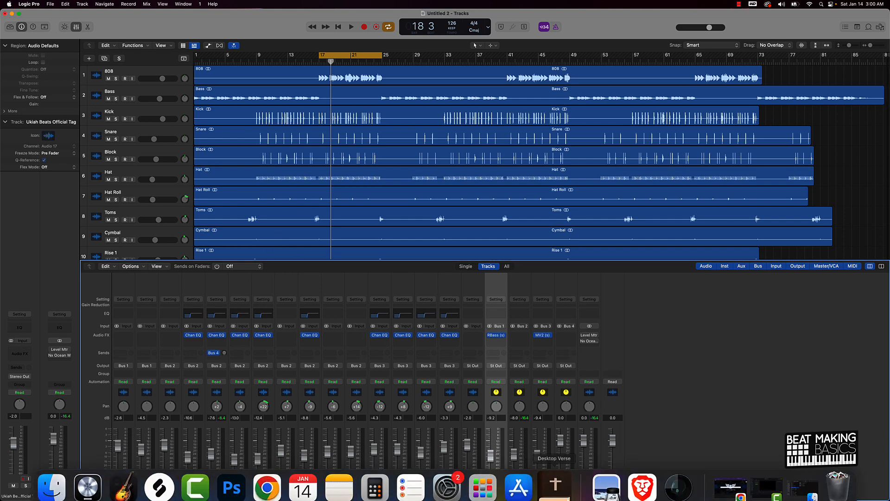
click(568, 495)
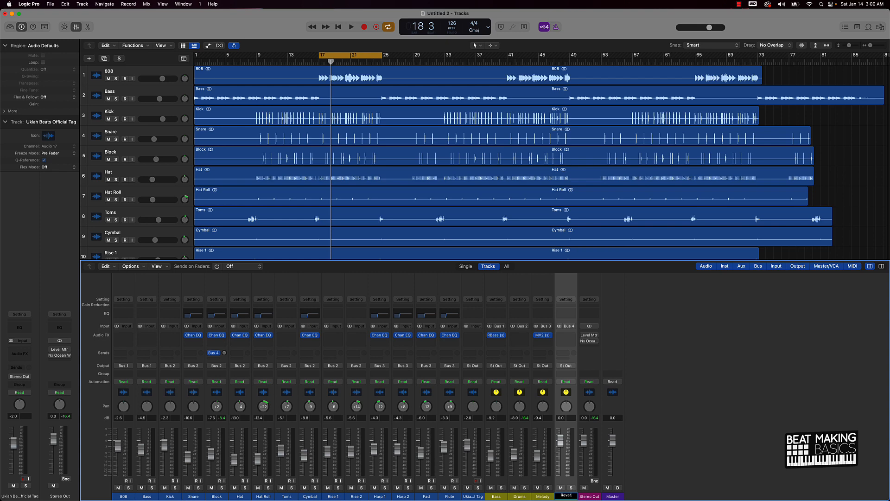
text(Reverb)
key(Return)
Insert ValhallaRoom on the Reverb channel, set its predelay to 3.1 ms and close the plug-in window
click(571, 338)
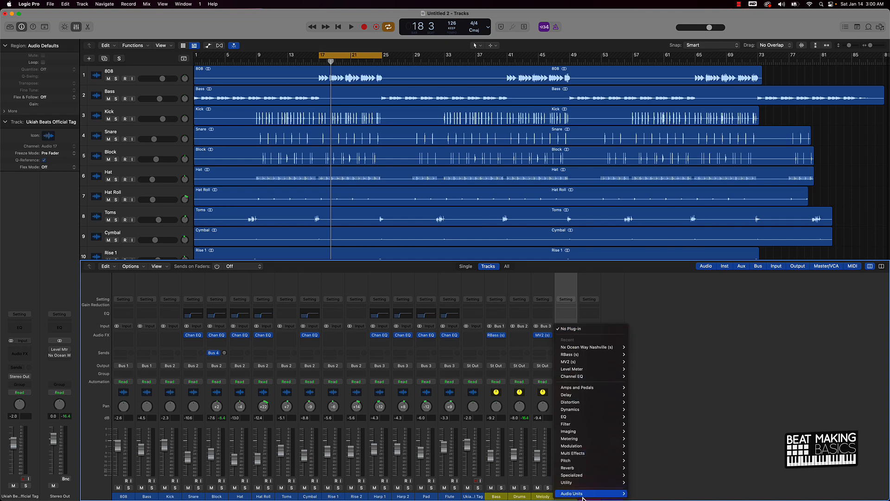
mouse_move(630, 493)
mouse_move(650, 479)
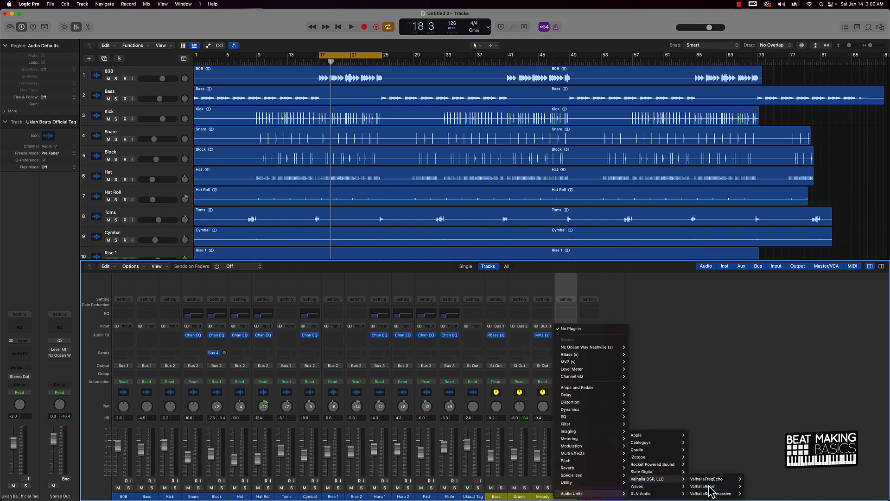
click(709, 482)
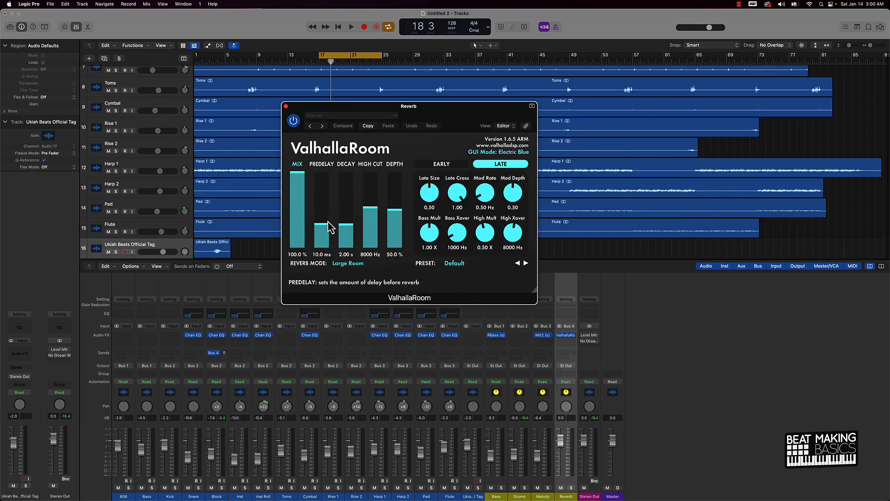
drag(324, 226, 327, 237)
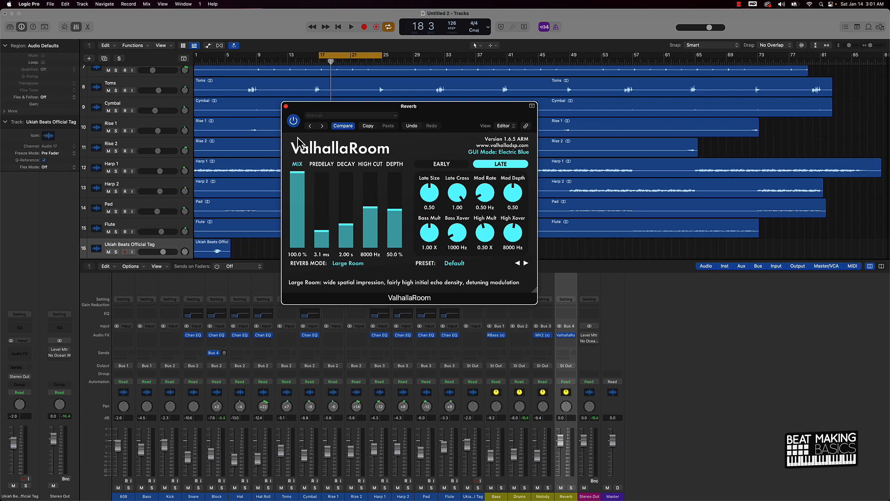
click(287, 106)
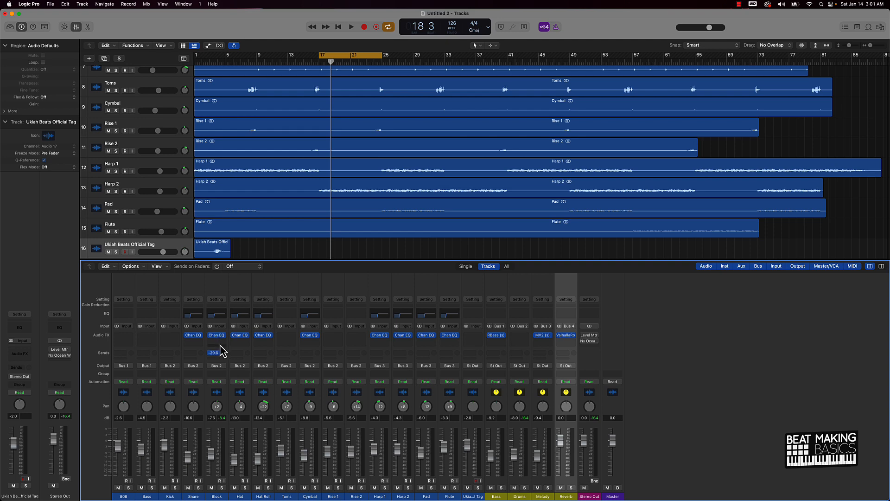
Adjust the Block channel's Bus 4 send level and audition the looped section with the reverb
key(space)
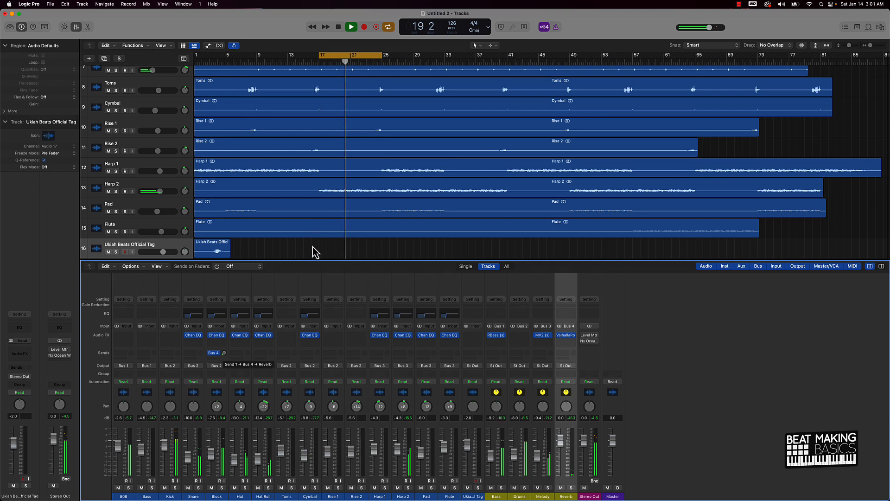
click(471, 175)
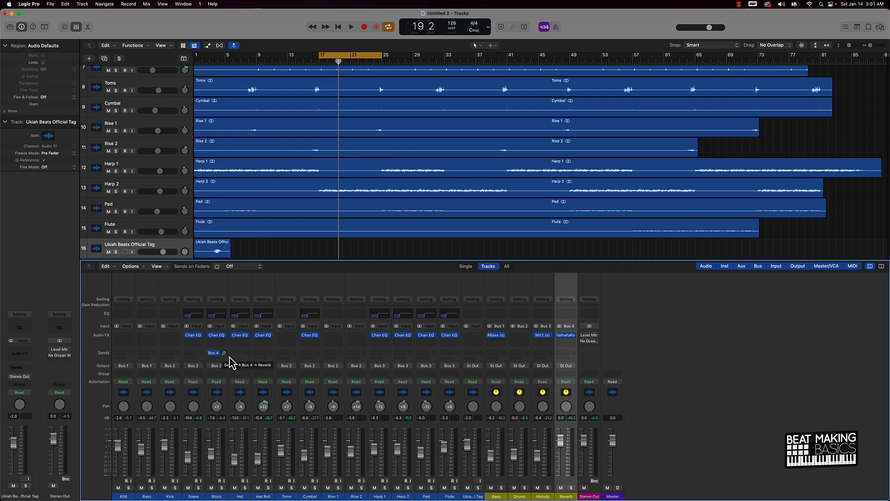
key(space)
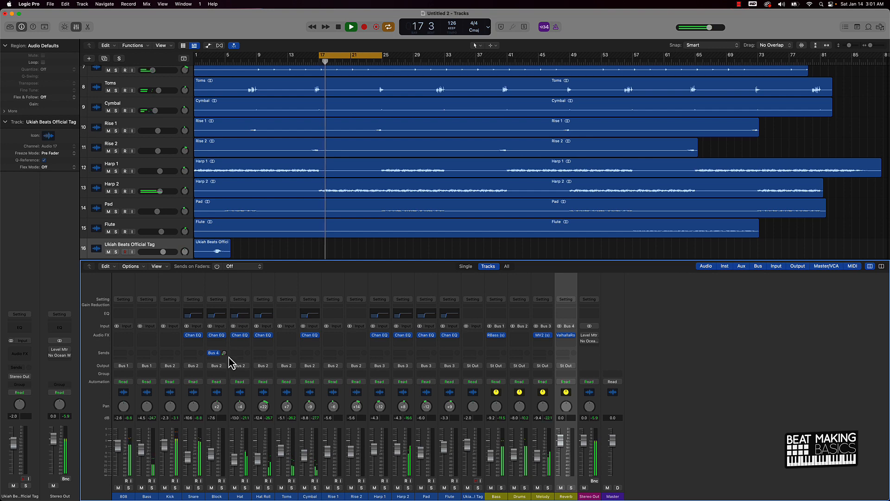
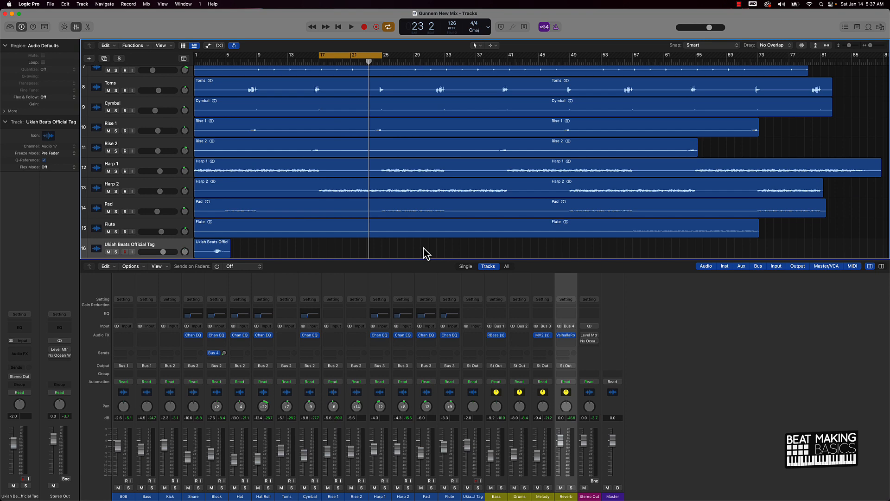
Play the loop briefly and raise the Toms fader to -4.5 dB
key(space)
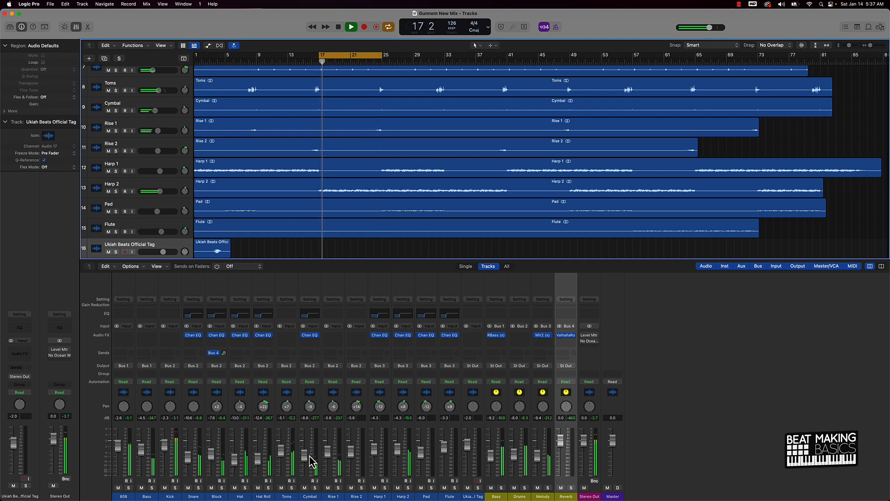
key(space)
drag(282, 455, 282, 453)
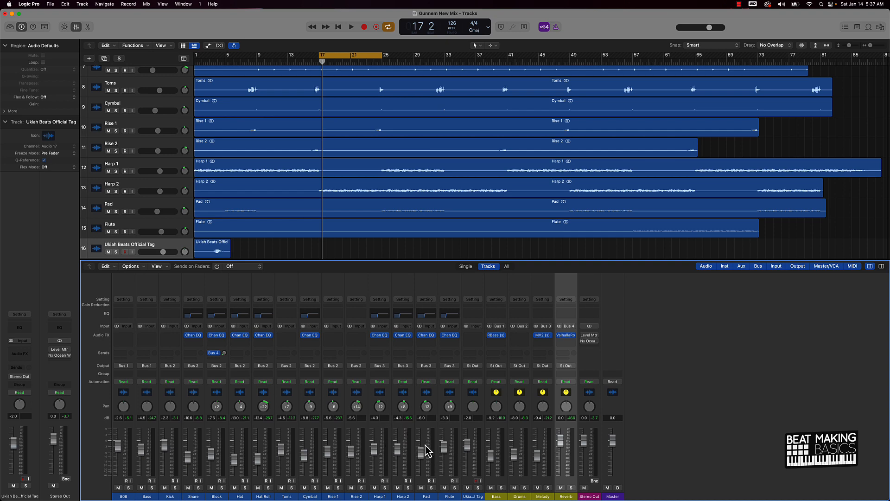
Turn off cycle mode, return the playhead to the song's beginning and add a Bus 5 send to the Harp 1 channel
click(359, 59)
key(Return)
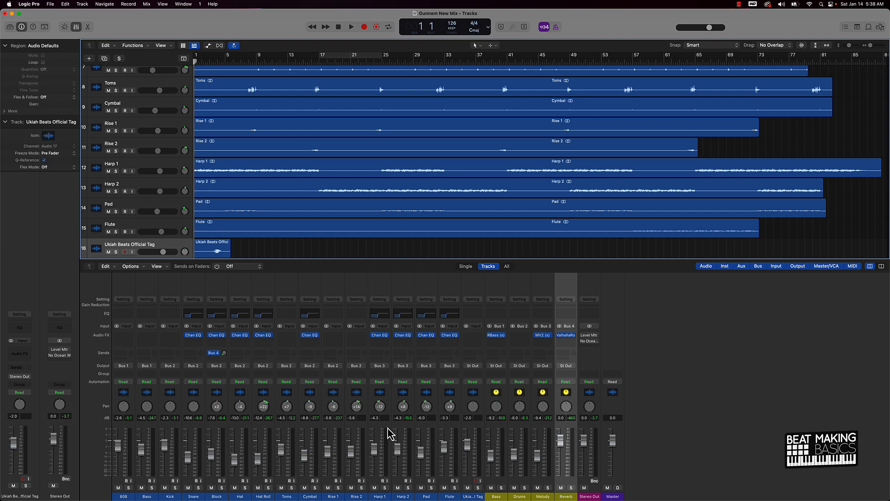
click(380, 354)
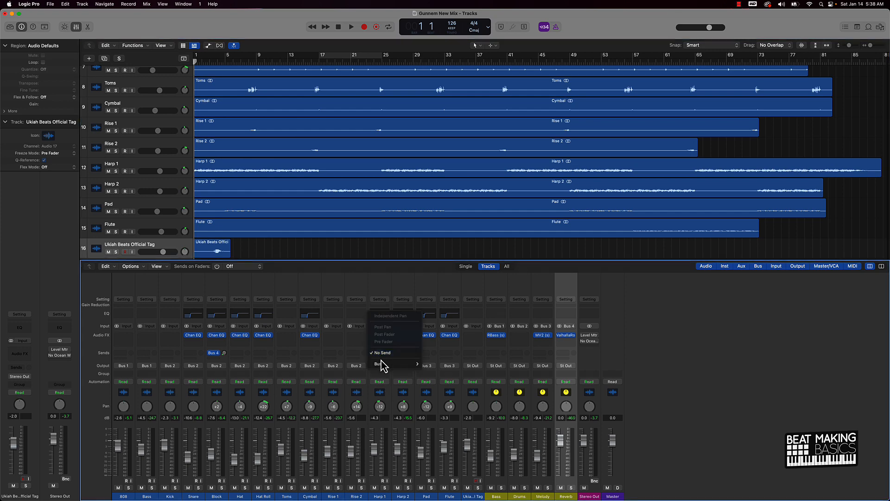
mouse_move(383, 365)
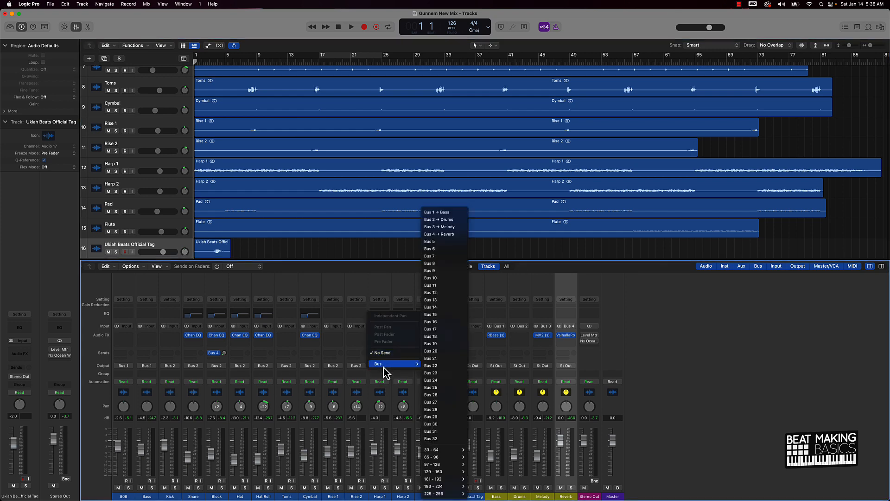
click(458, 242)
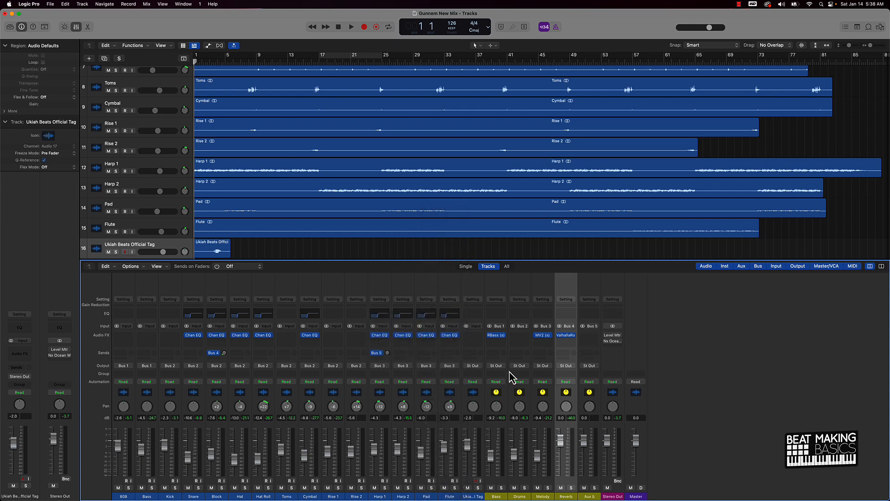
Insert the stereo ValhallaRoom plug-in on the new Bus 5 aux channel and rename the channel as Reverb 2
click(583, 337)
mouse_move(601, 354)
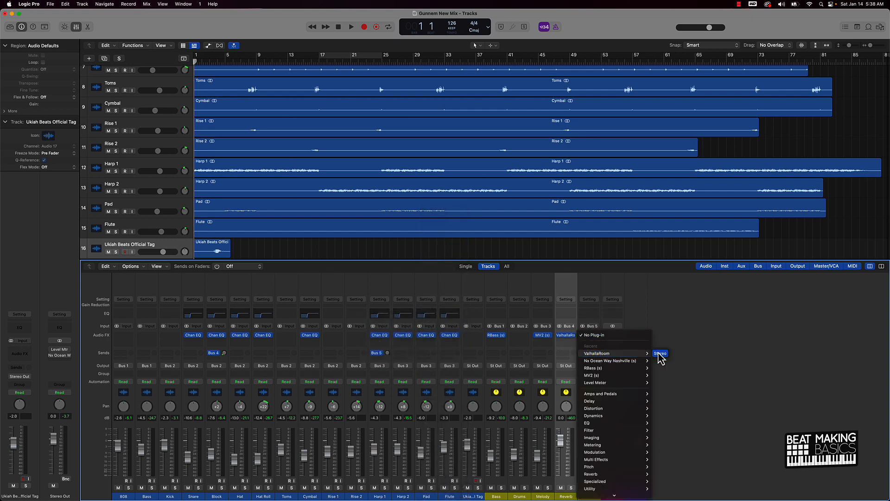
click(660, 353)
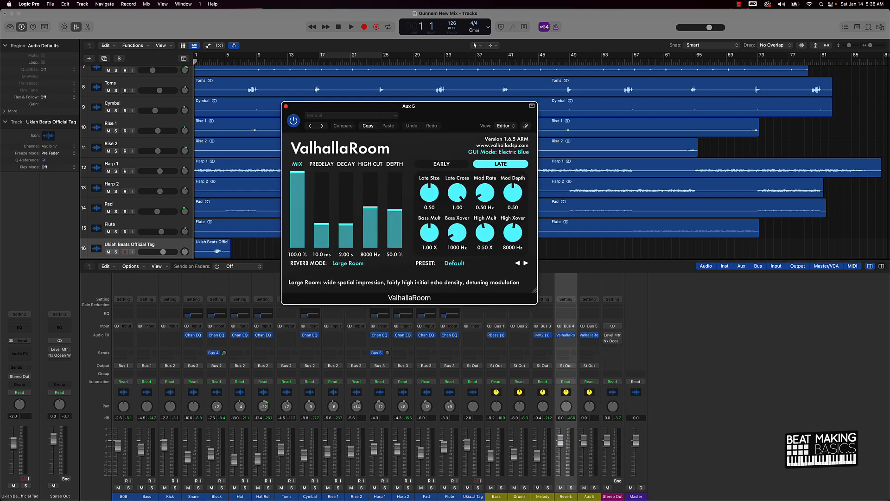
click(588, 497)
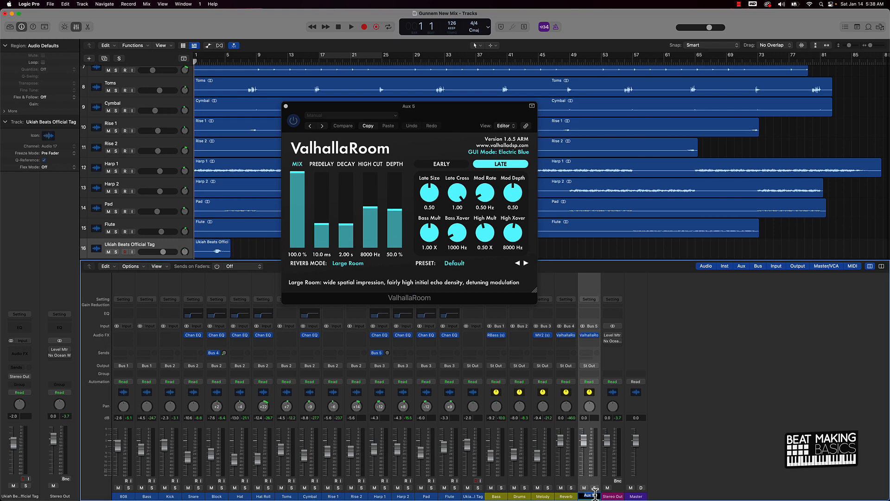
text(Reverb 2)
key(Return)
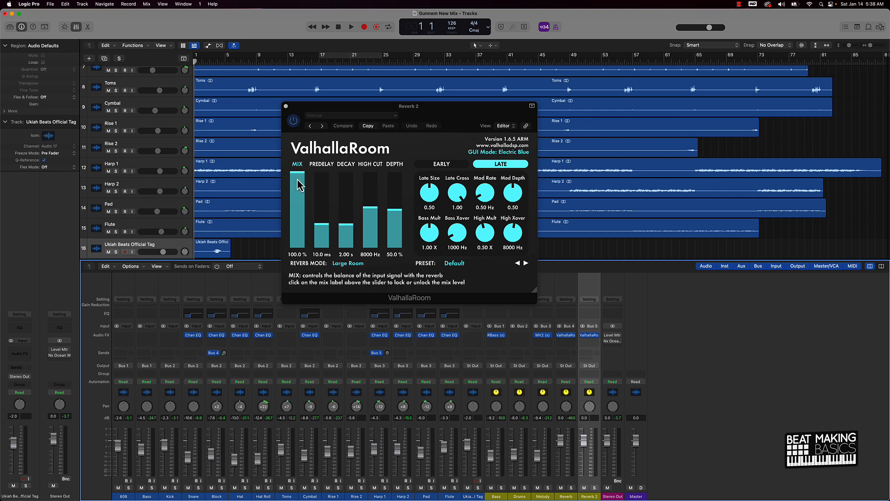
Set Reverb 2's ValhallaRoom decay to 5.84 s and high cut to 9880 Hz, and raise Harp 1's Bus 5 send during playback
drag(356, 232, 371, 202)
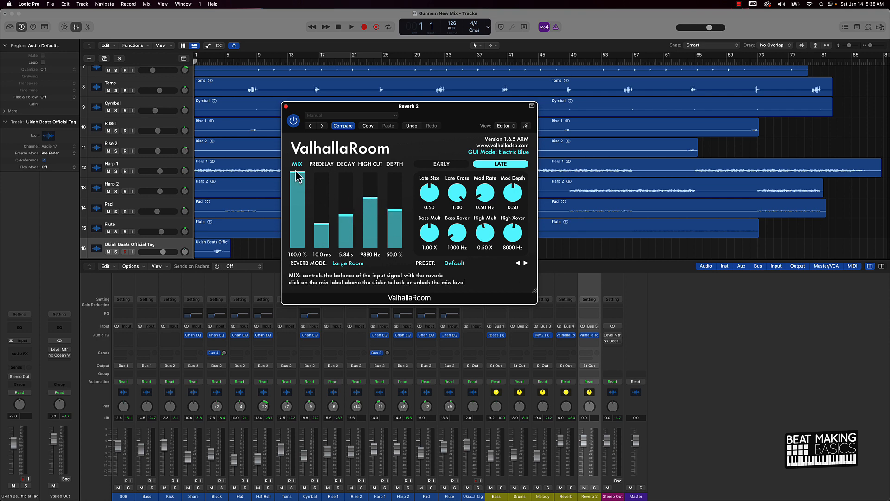
click(286, 106)
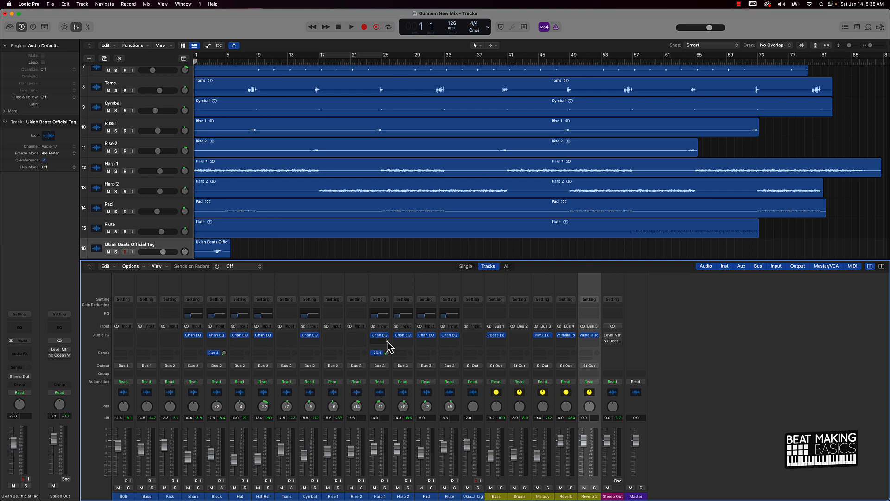
key(space)
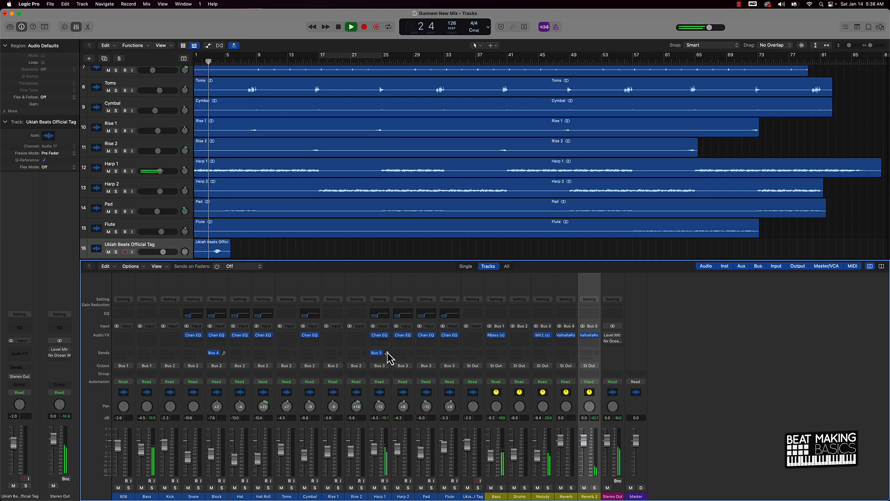
mouse_move(388, 353)
mouse_down()
mouse_move(388, 324)
mouse_move(395, 370)
mouse_move(387, 349)
mouse_up()
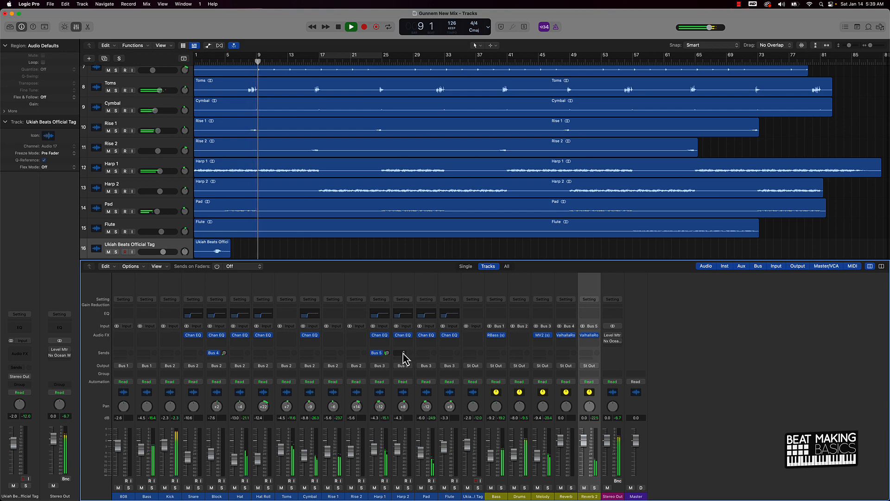
Raise the low-cut frequency in Harp 1's Channel EQ during playback
click(403, 354)
click(392, 359)
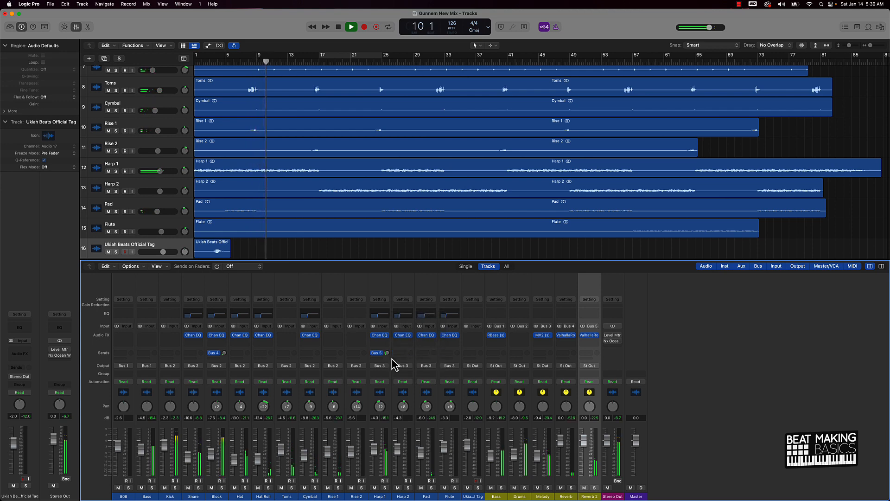
click(380, 336)
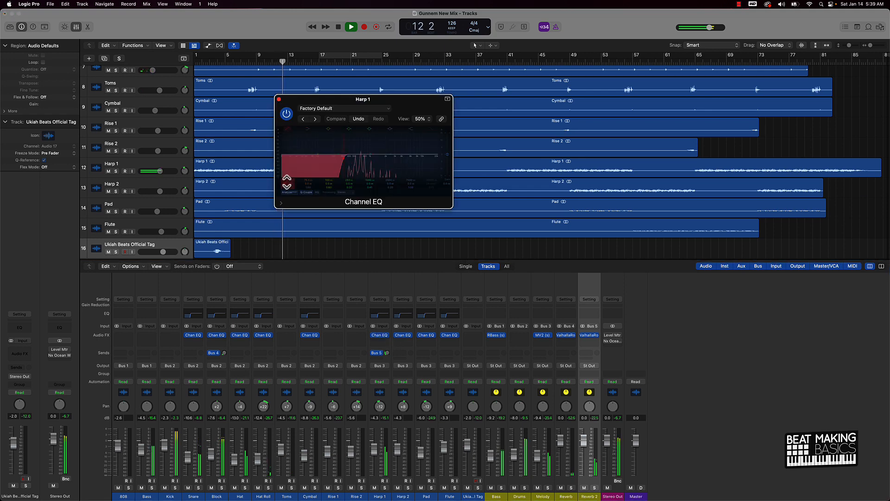
drag(287, 182, 287, 173)
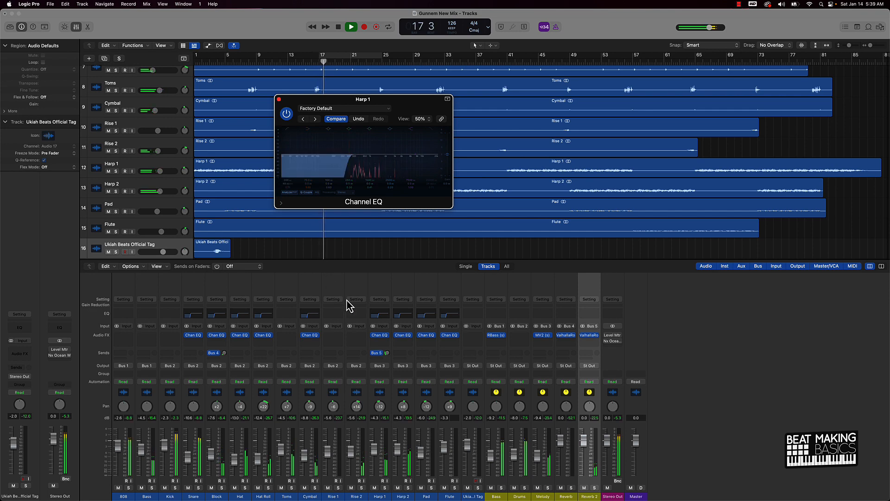
Add a Bus 5 (Reverb 2) send to the Harp 2 channel and raise its send level
click(403, 353)
mouse_move(418, 367)
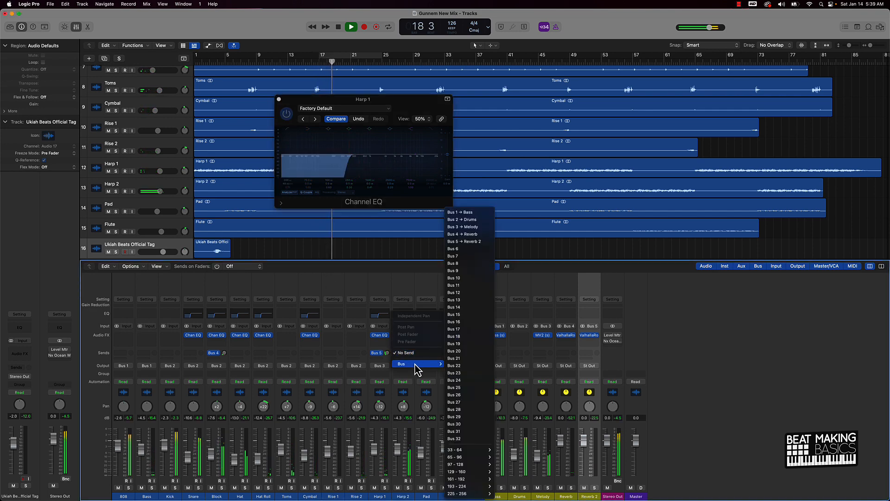
click(461, 242)
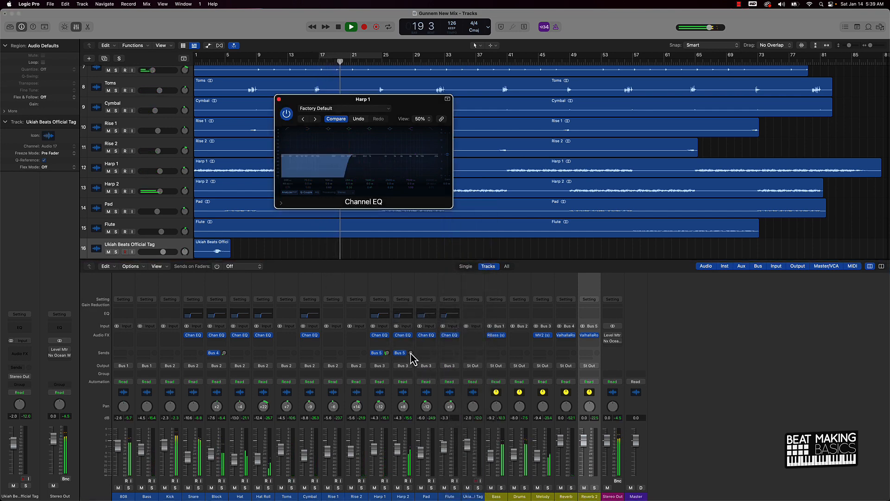
drag(410, 353, 407, 331)
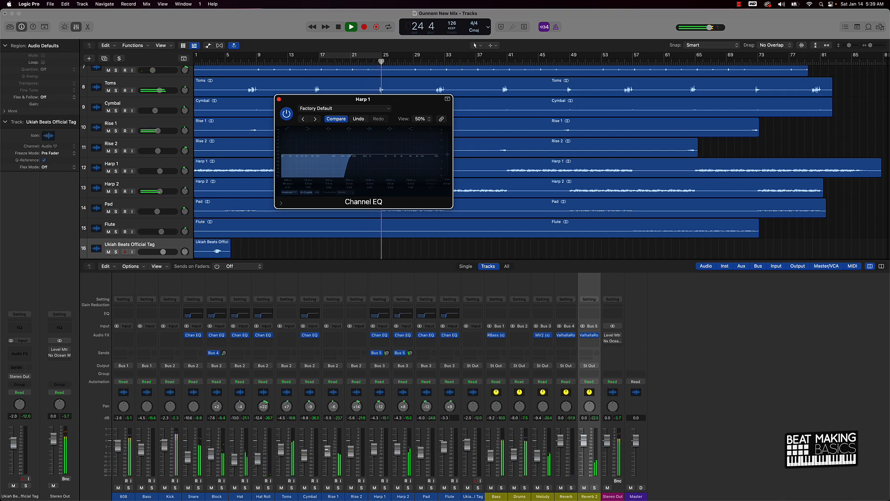
Set the Cymbal fader to -8.6 dB and pan the Pad to -4
drag(307, 457, 307, 456)
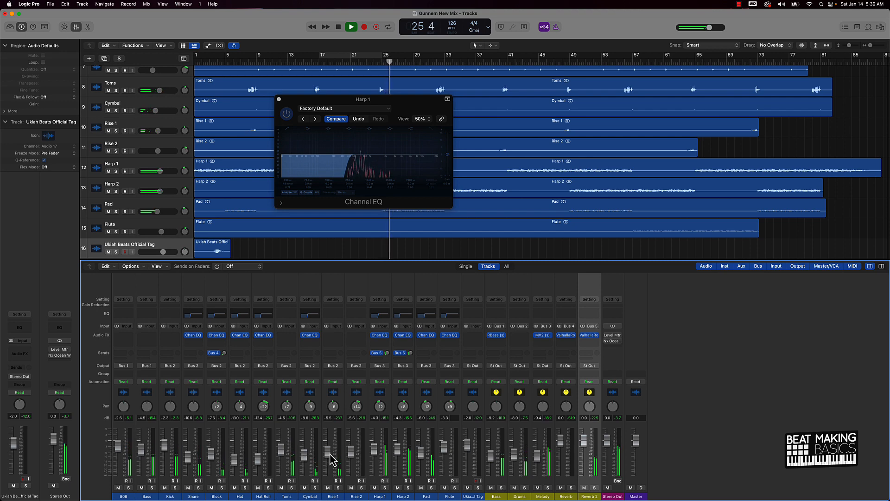
drag(427, 407, 426, 403)
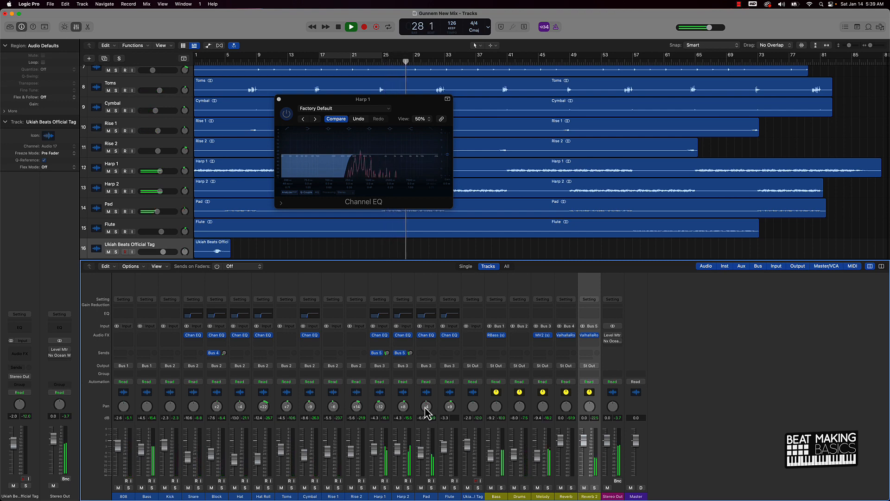
Check the Pad's Channel EQ, raise Harp 1's low cut further, and fine-tune Harp 1's Bus 5 send level
click(427, 335)
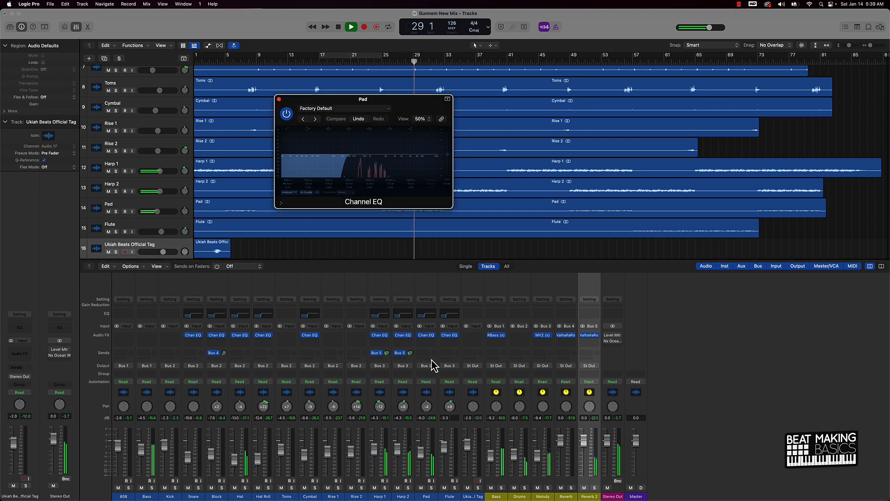
click(426, 335)
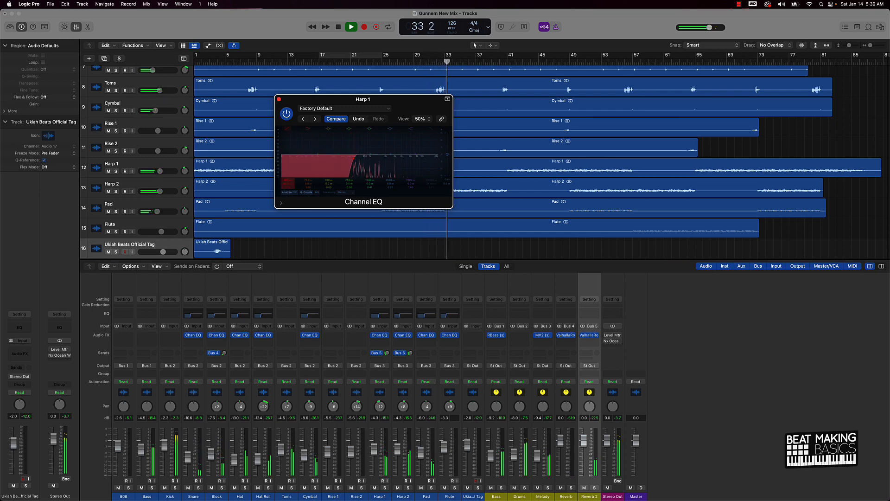
click(278, 99)
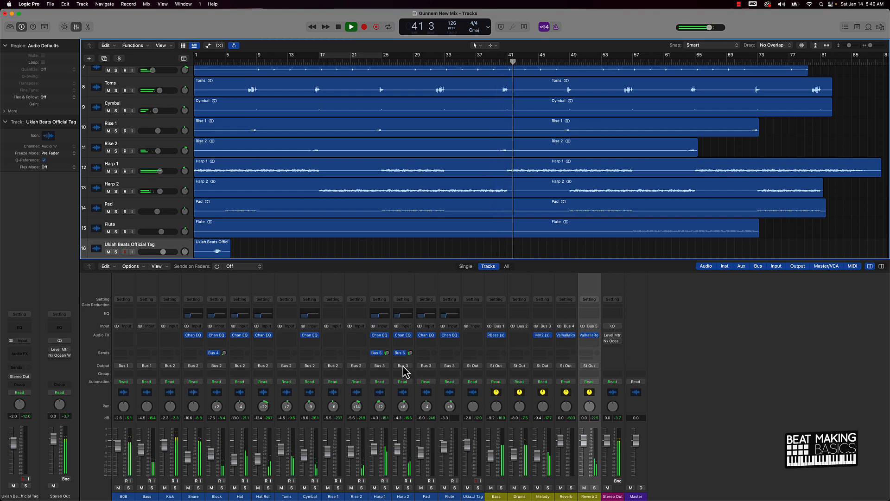
drag(387, 354, 387, 358)
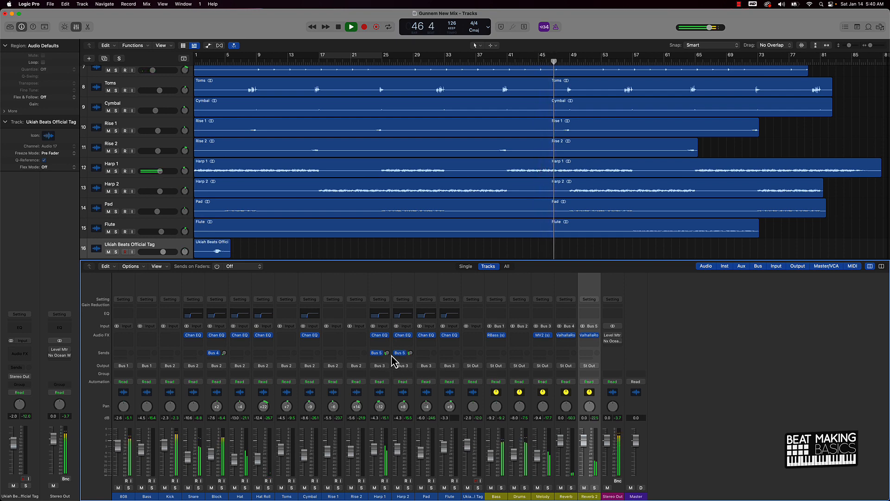
drag(387, 353, 387, 351)
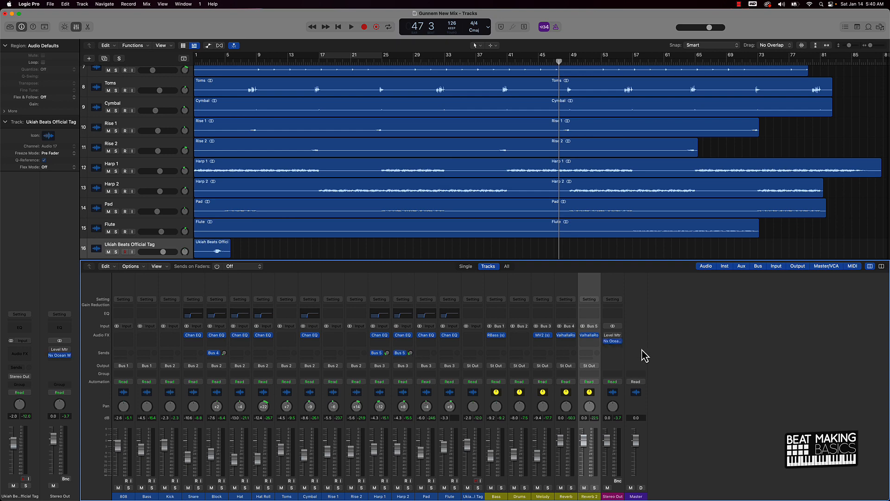
Play the song from the beginning and adjust the studio rotation in the Stereo Out's Nx Ocean Way Nashville plug-in
key(Return)
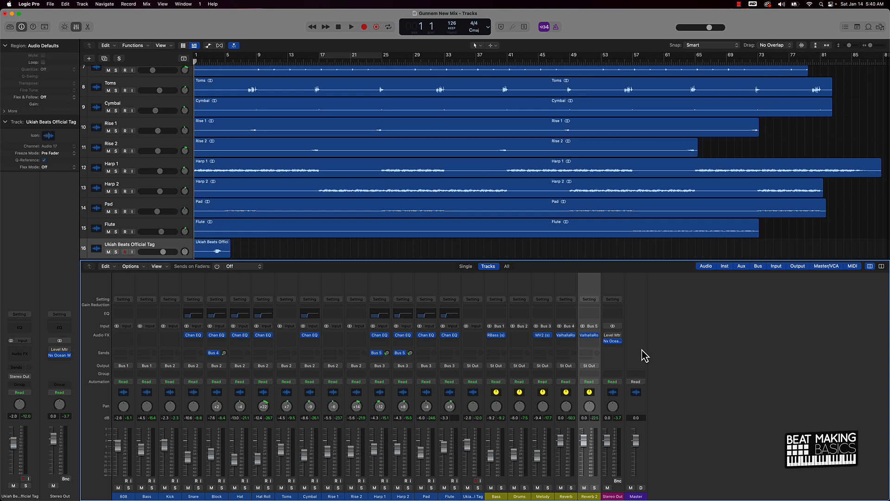
key(space)
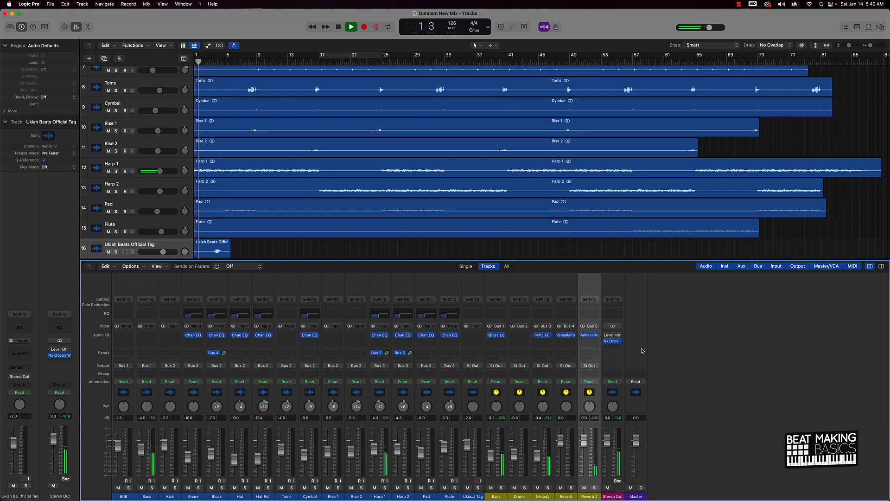
click(614, 342)
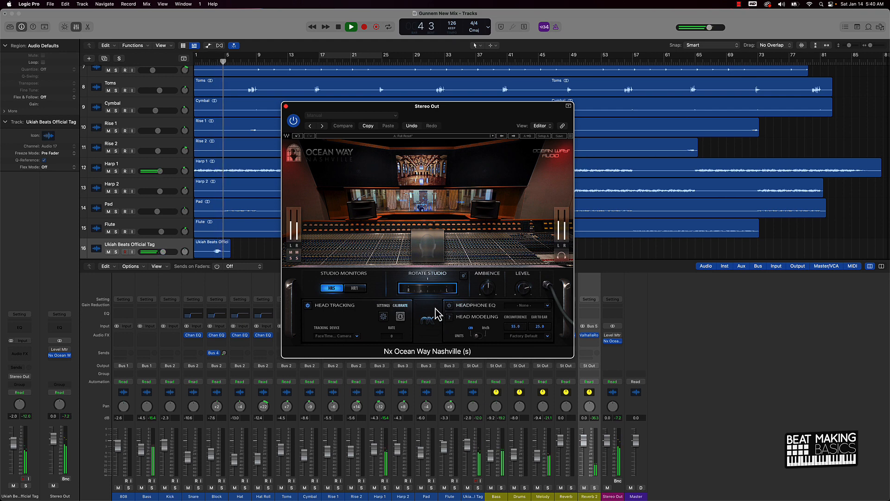
mouse_move(429, 290)
mouse_down()
mouse_move(404, 293)
mouse_move(457, 293)
mouse_move(428, 293)
mouse_up()
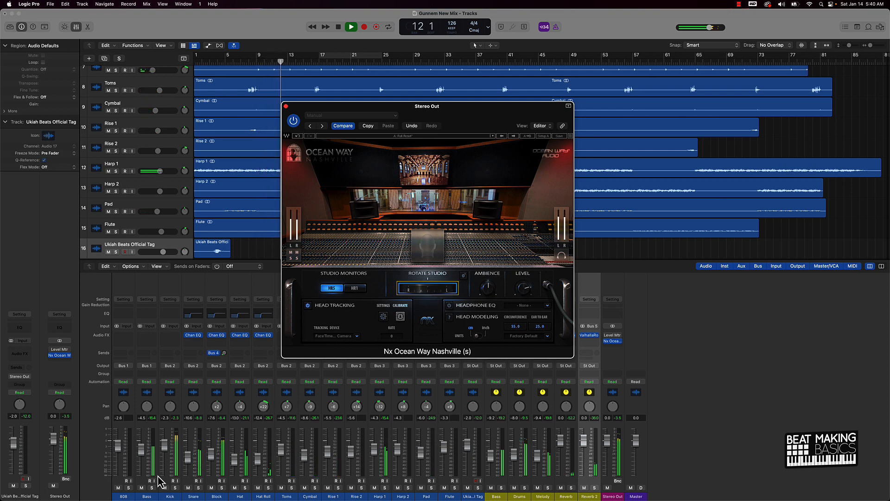
Insert the Waves Smack Attack (s) plug-in on the Kick channel
click(170, 337)
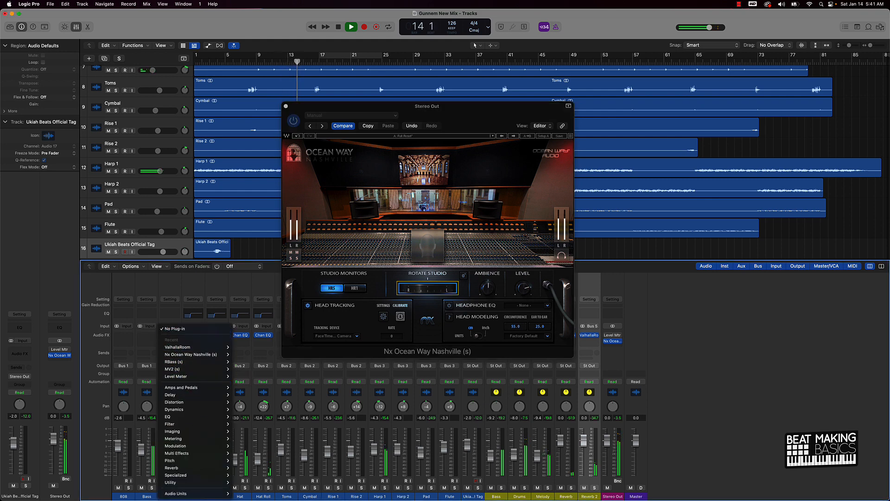
mouse_move(213, 494)
mouse_move(251, 486)
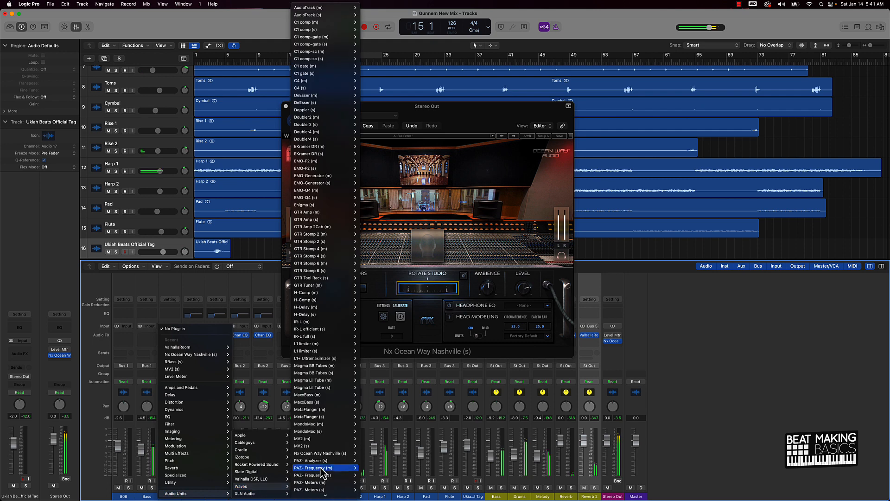
mouse_move(326, 464)
mouse_move(326, 444)
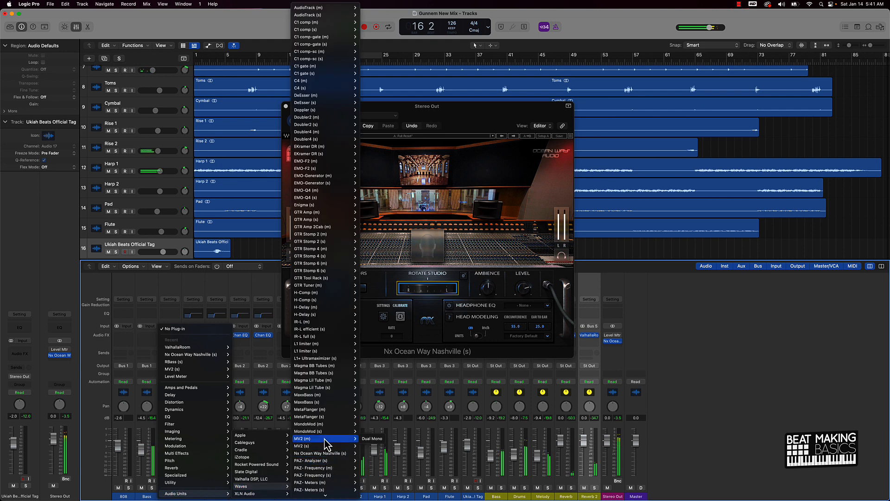
scroll(325, 440, down, 10)
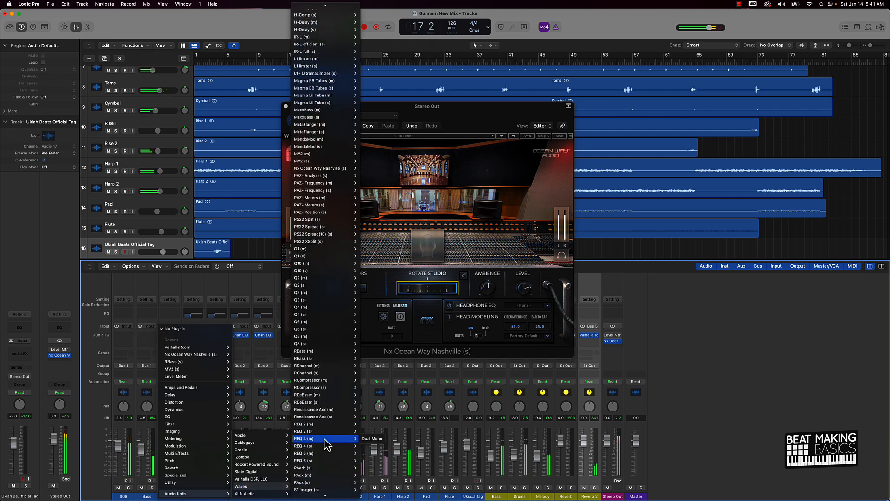
scroll(325, 440, down, 5)
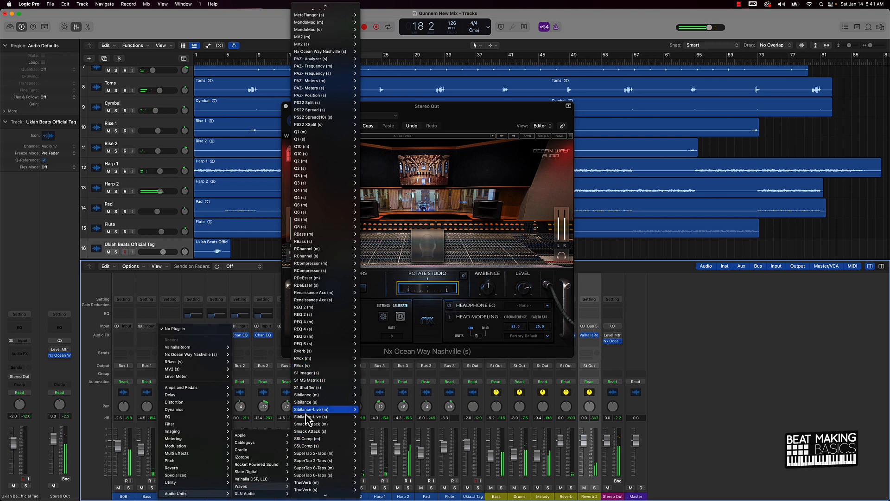
click(306, 432)
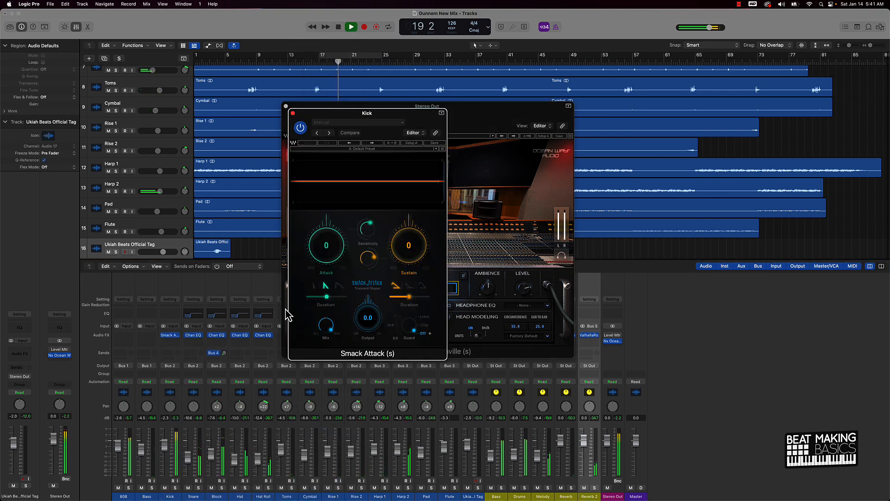
Set the Kick's Smack Attack to Attack 9 and Sustain -4, then bypass the plug-in and close its window
drag(331, 250, 327, 230)
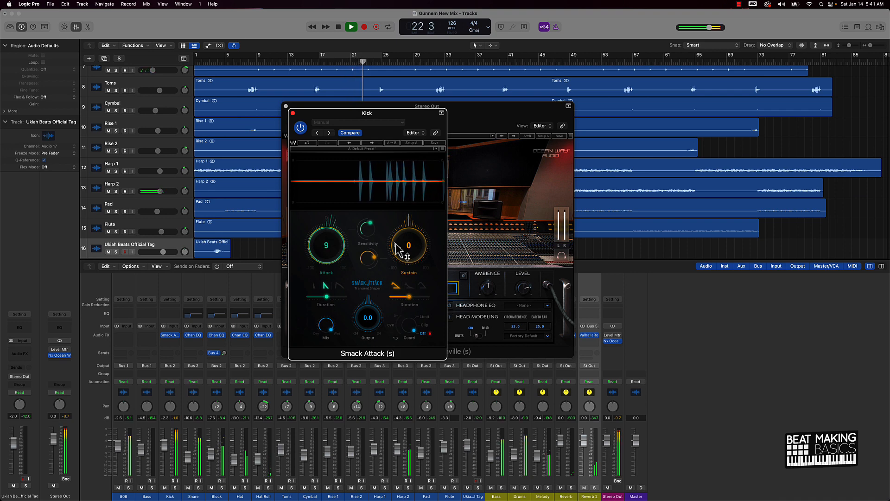
drag(406, 249, 400, 253)
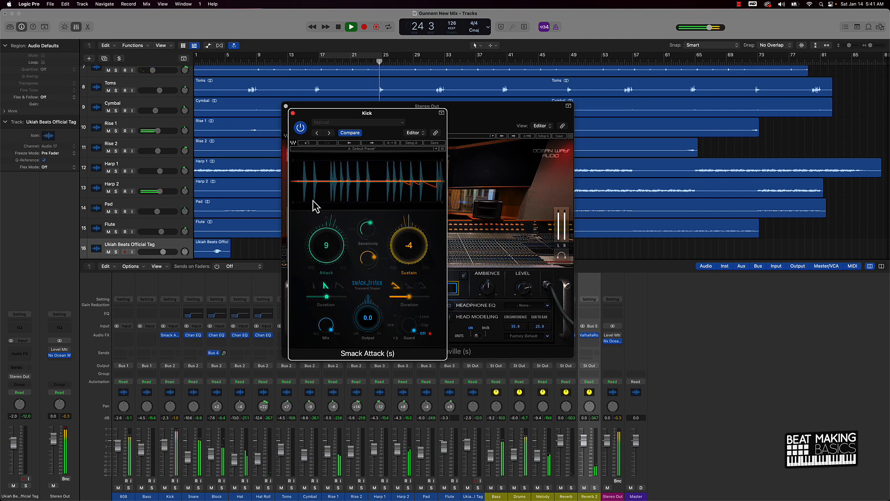
click(300, 128)
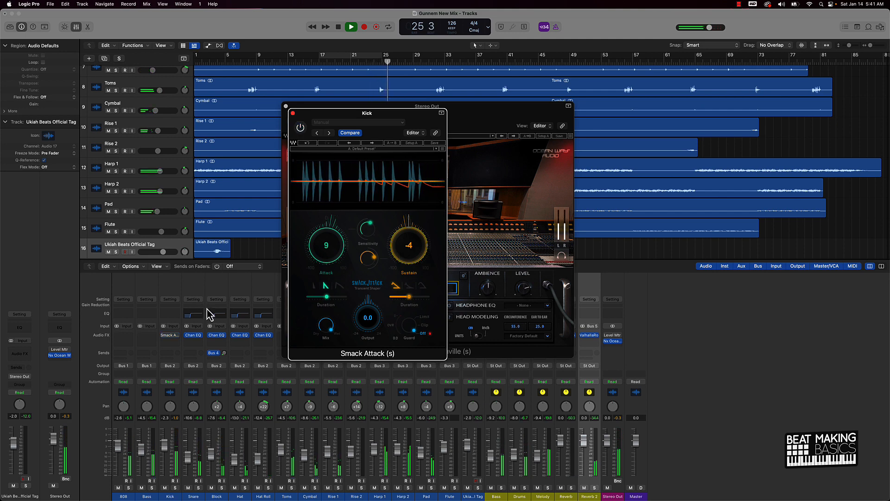
click(293, 112)
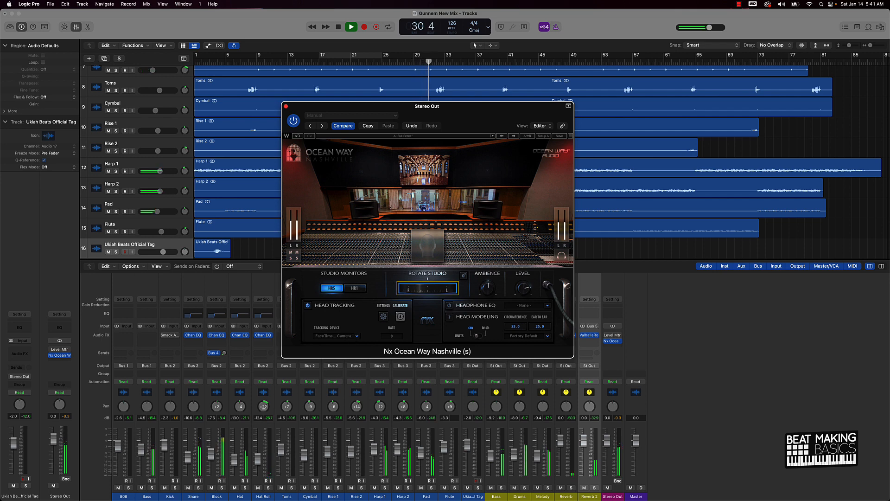
Pan the Hat Roll to +25 and move the Nx Ocean Way Nashville window clear of the bus channels
click(261, 410)
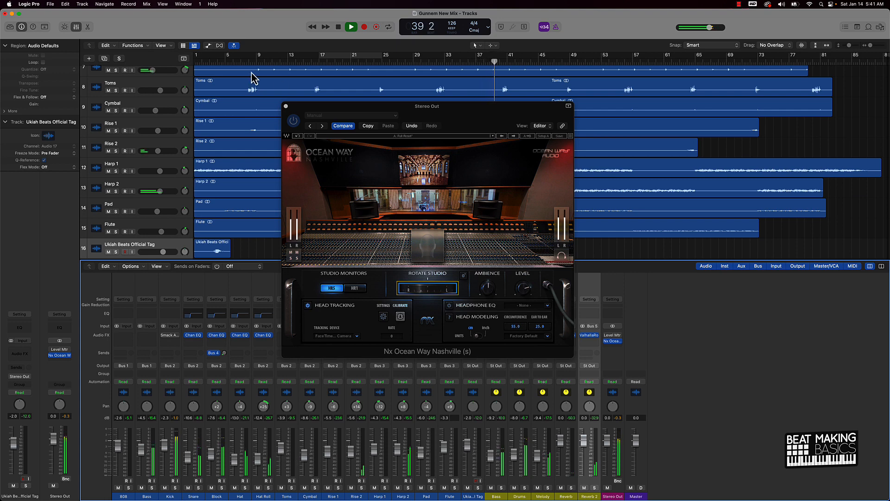
drag(440, 114, 325, 101)
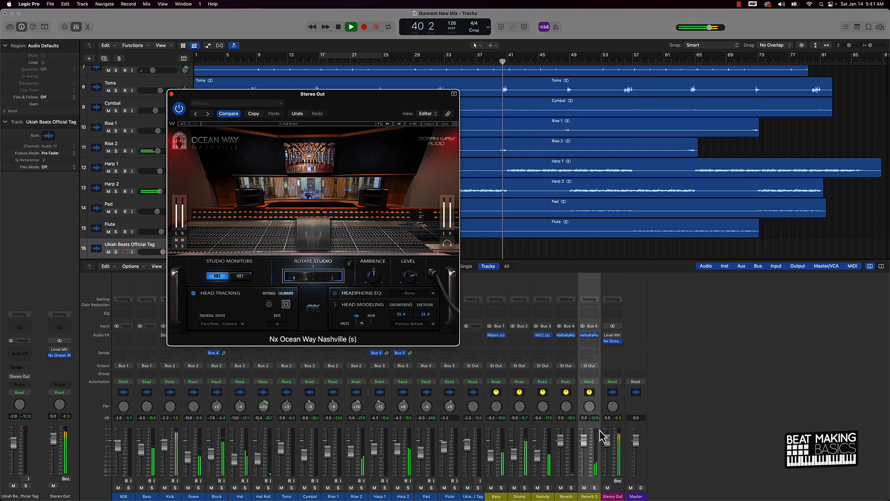
Lower the High Level slightly in the Melody bus's MV2 plug-in and close its window
click(544, 335)
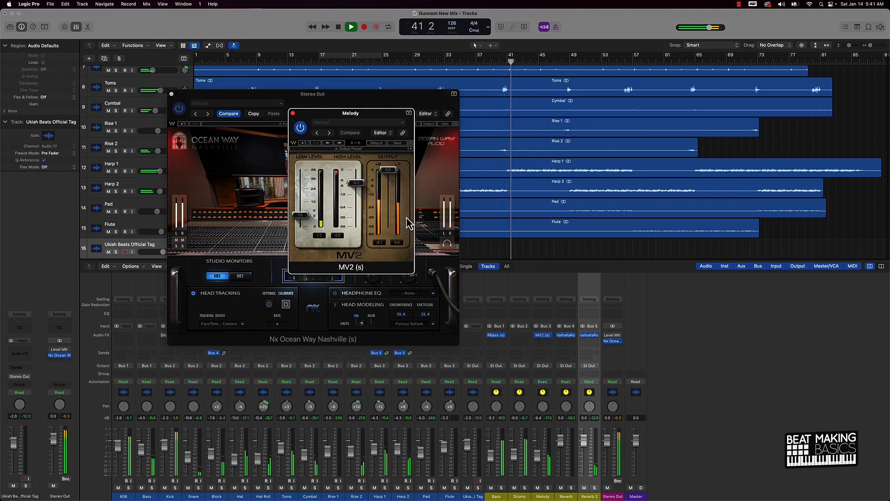
drag(357, 193, 356, 212)
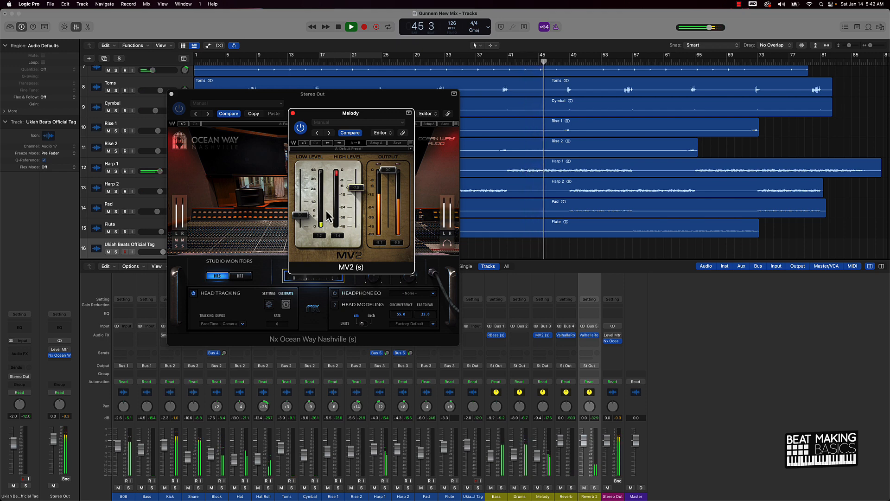
click(293, 113)
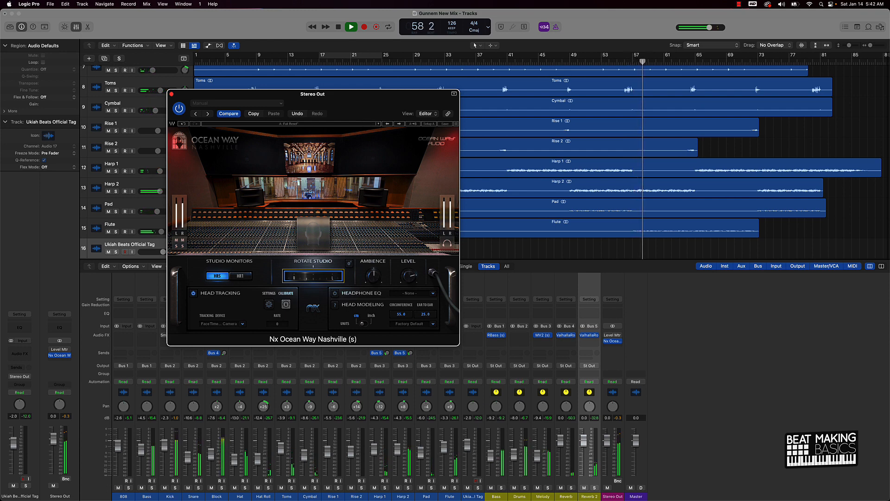
Pan the Flute to +35 and set its fader to -3.0 dB during playback
drag(450, 407, 448, 416)
drag(446, 451, 447, 449)
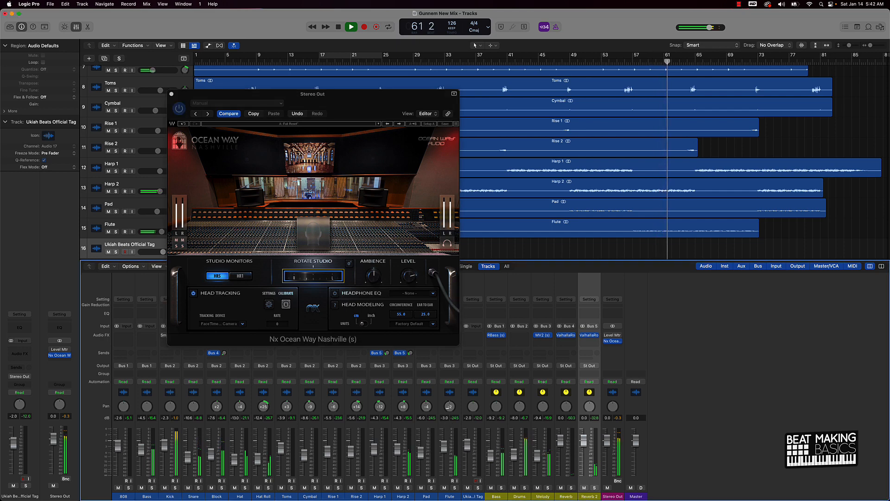
drag(450, 407, 450, 391)
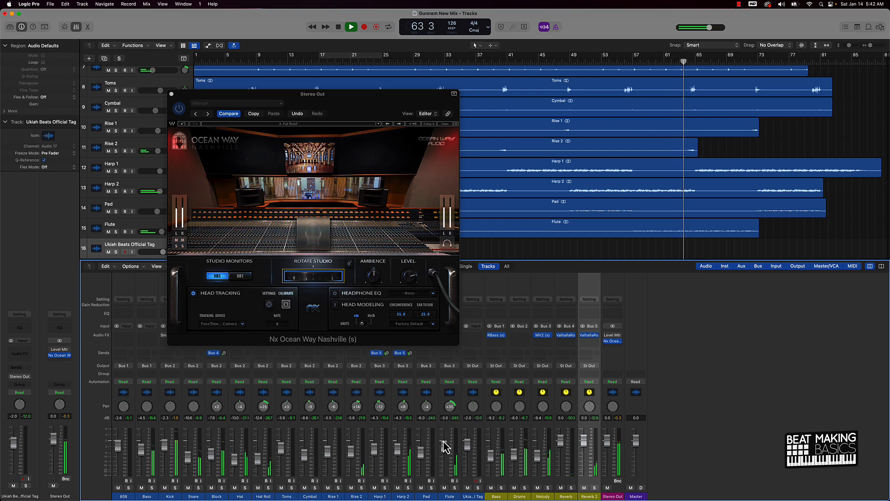
drag(445, 447, 446, 448)
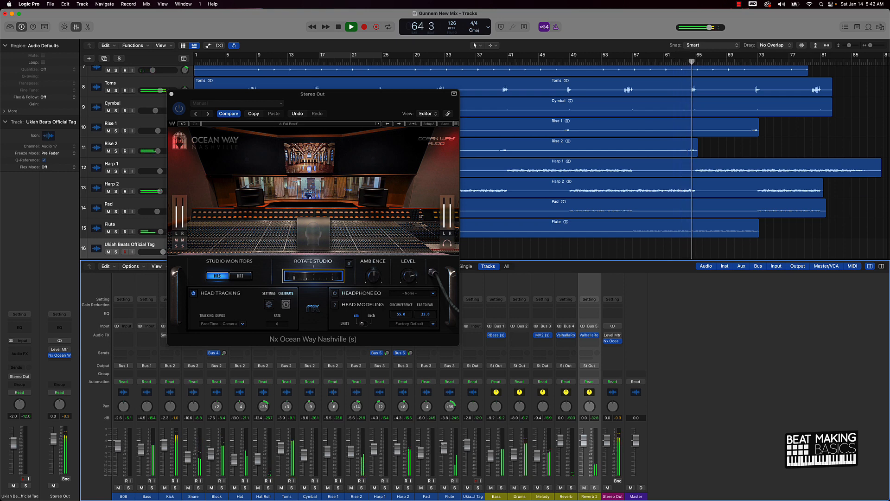
Add a Bus 5 send of about -3.7 dB to the Flute and pan the track to +11 during playback
drag(448, 408, 448, 417)
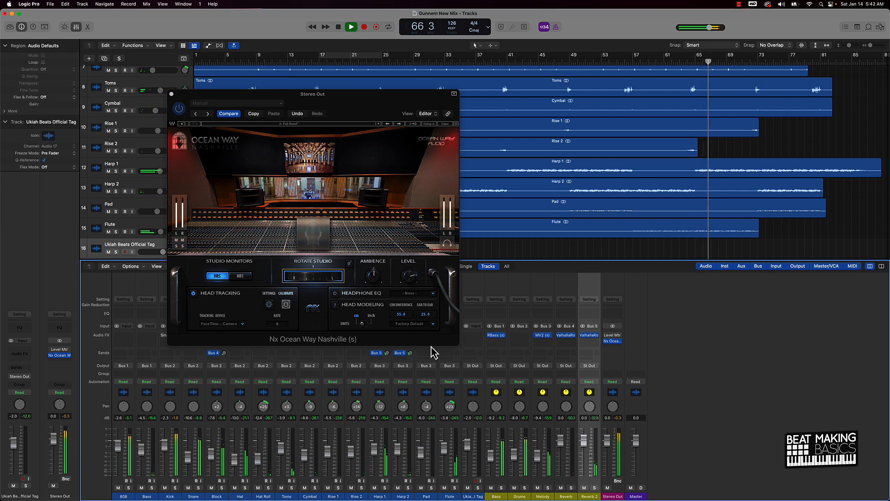
click(447, 353)
mouse_move(463, 364)
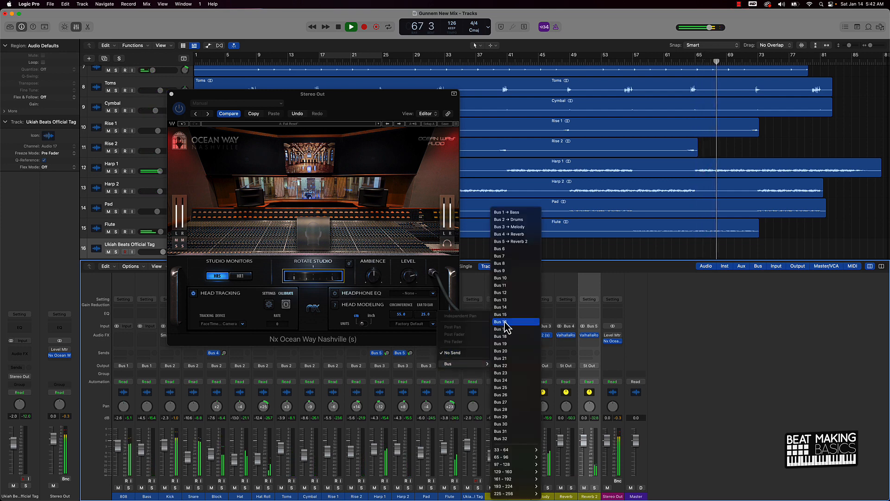
click(508, 249)
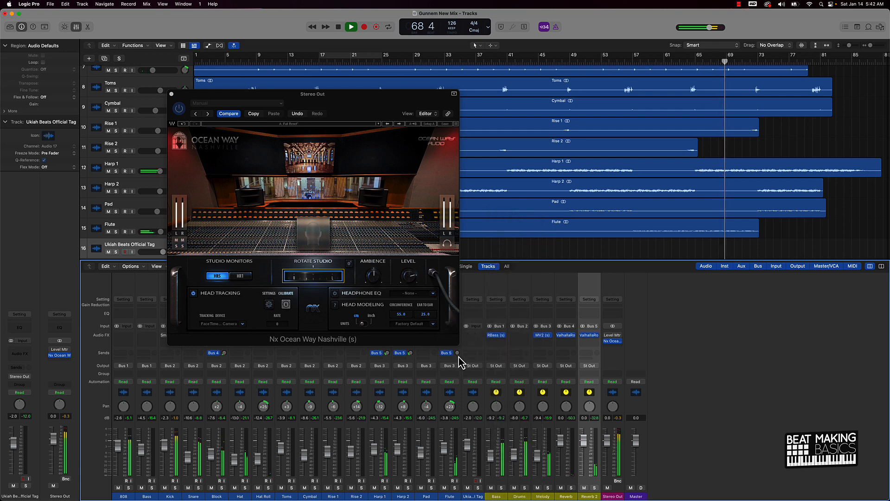
drag(458, 353, 457, 338)
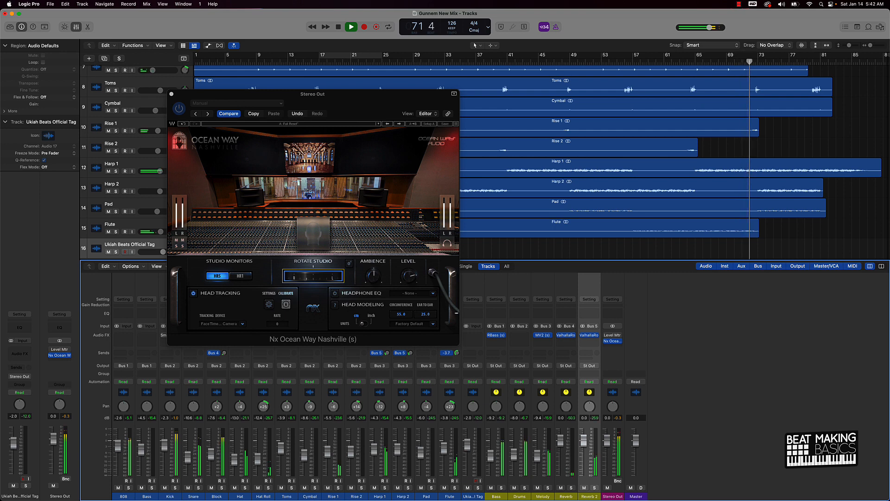
drag(452, 410, 453, 422)
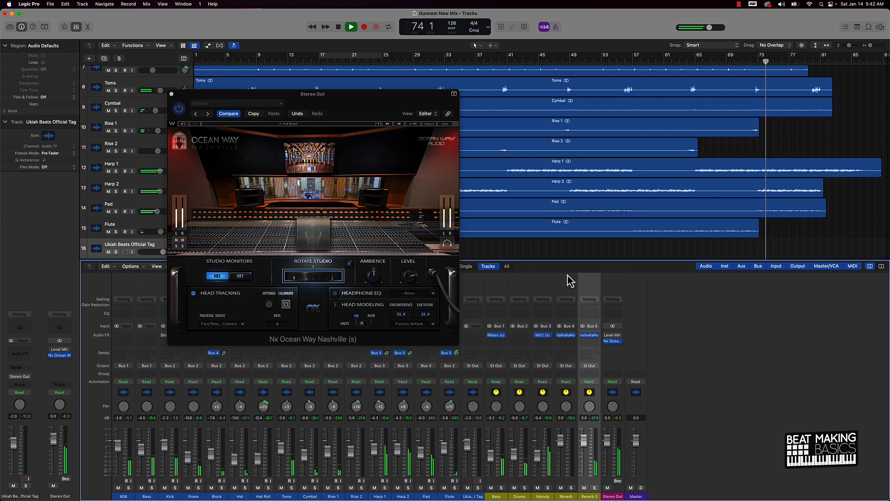
Add a Bus 5 send to the Pad and raise its level during playback, and bypass and close Nx Ocean Way Nashville after stopping
click(606, 63)
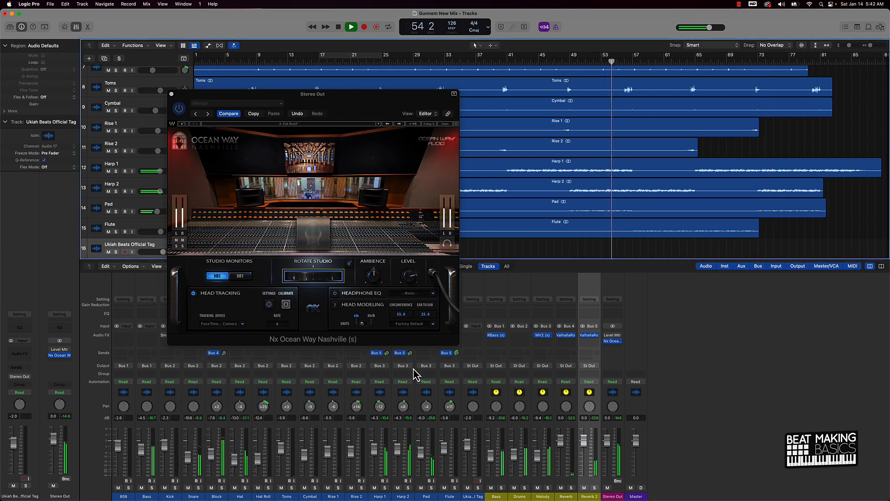
click(427, 353)
mouse_move(446, 368)
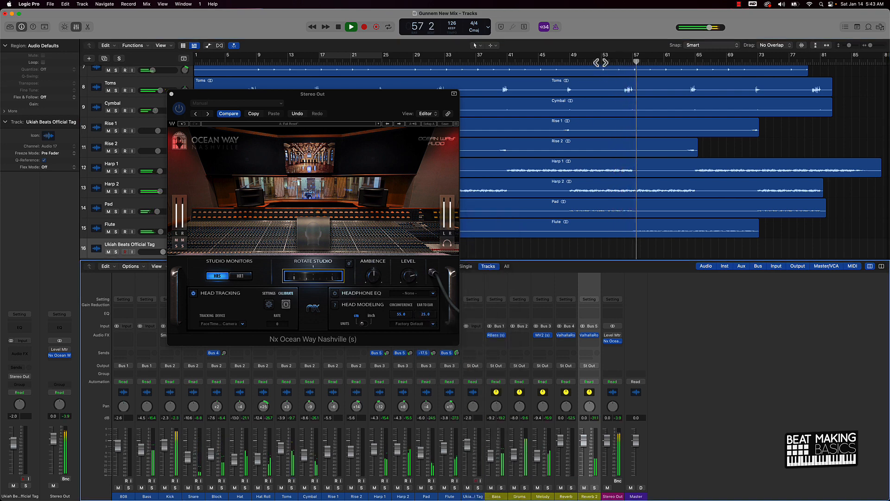
click(583, 62)
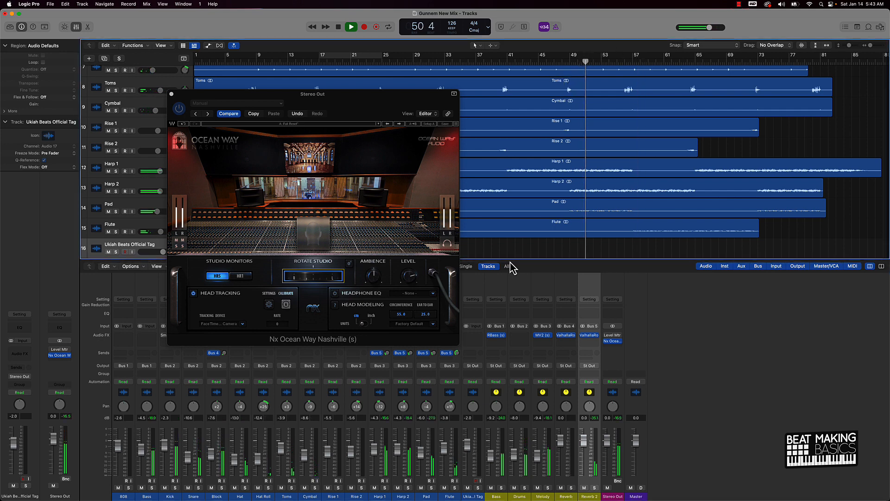
drag(434, 354, 437, 343)
key(space)
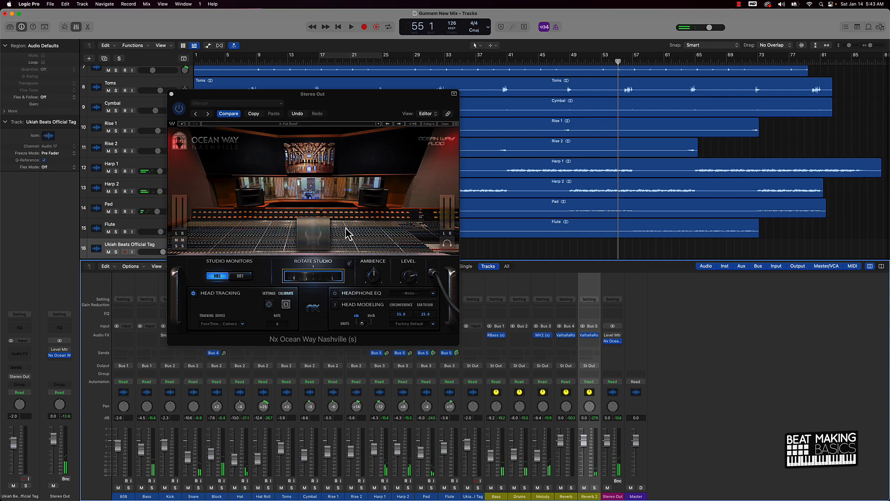
click(172, 94)
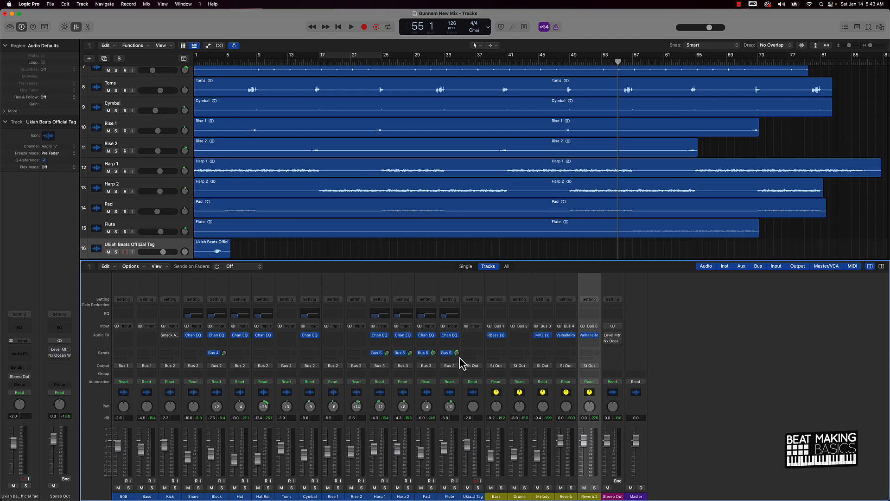
Insert a Channel EQ before ValhallaRoom on the Reverb 2 channel, cut its low frequencies, and close both plug-in windows
click(589, 342)
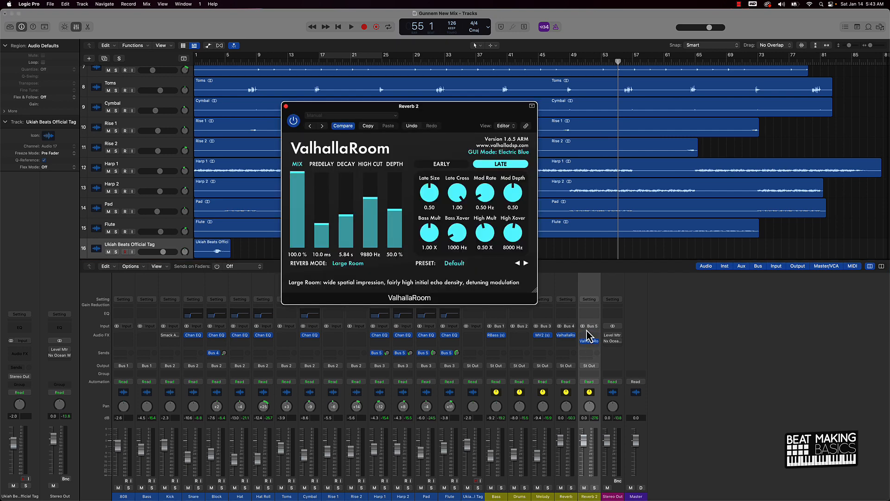
click(587, 315)
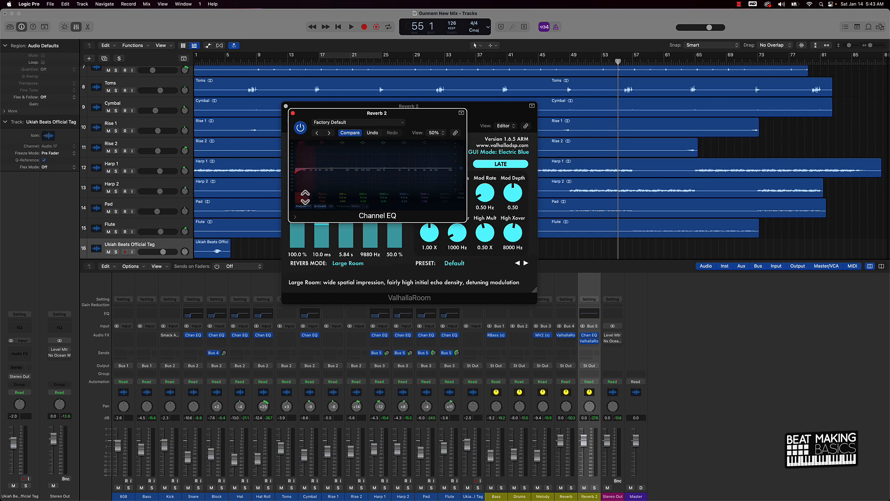
drag(296, 171, 343, 170)
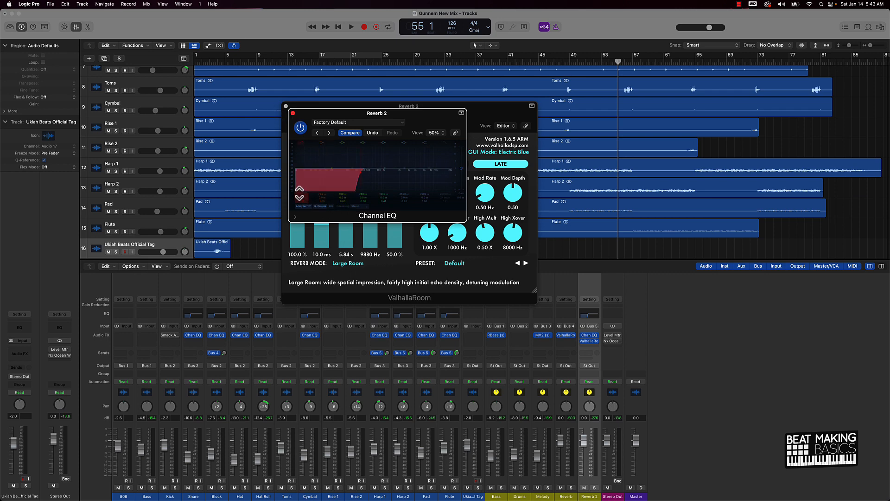
click(293, 114)
click(286, 106)
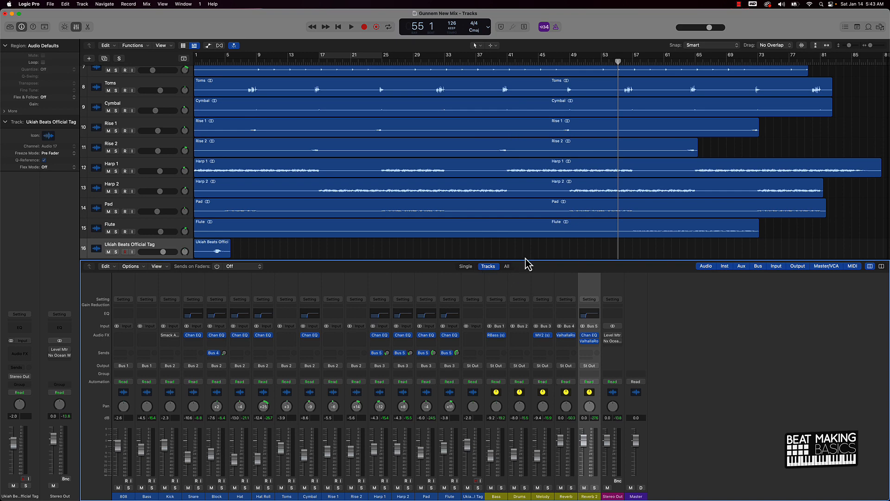
Play the song from the beginning, setting the Ukiah Beats tag fader to -2.5 dB and panning the Pad to +8
key(Return)
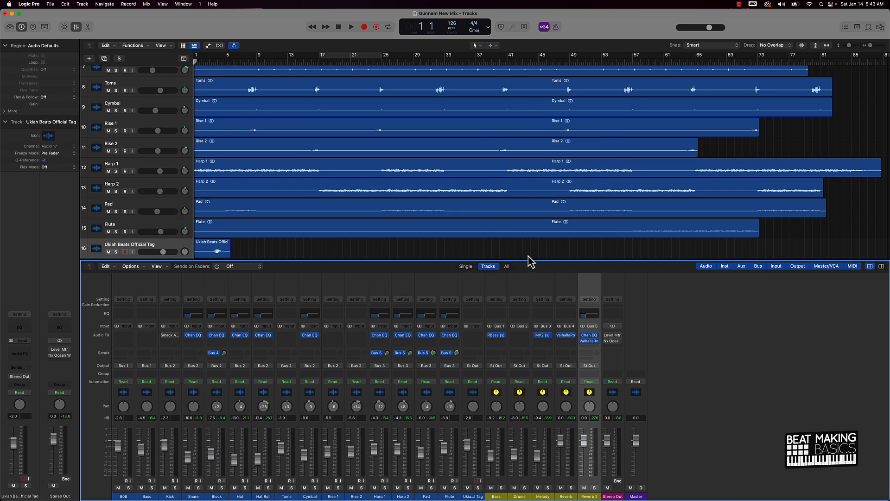
key(space)
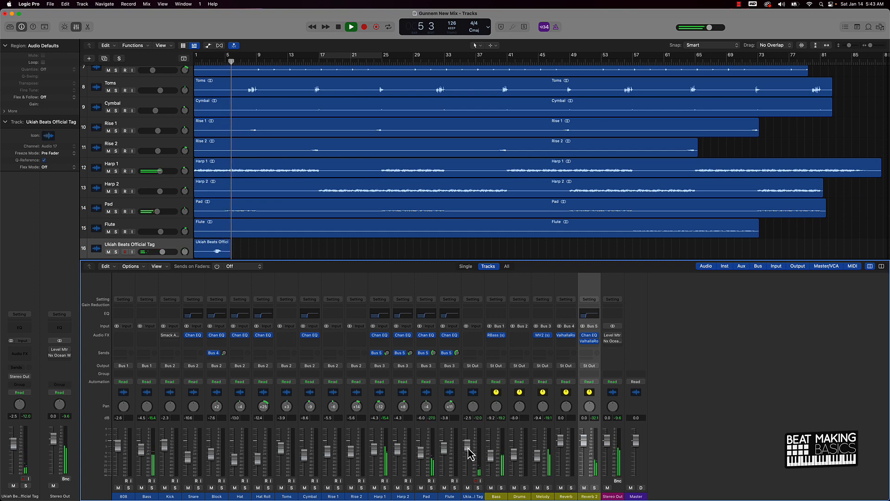
drag(424, 406, 428, 397)
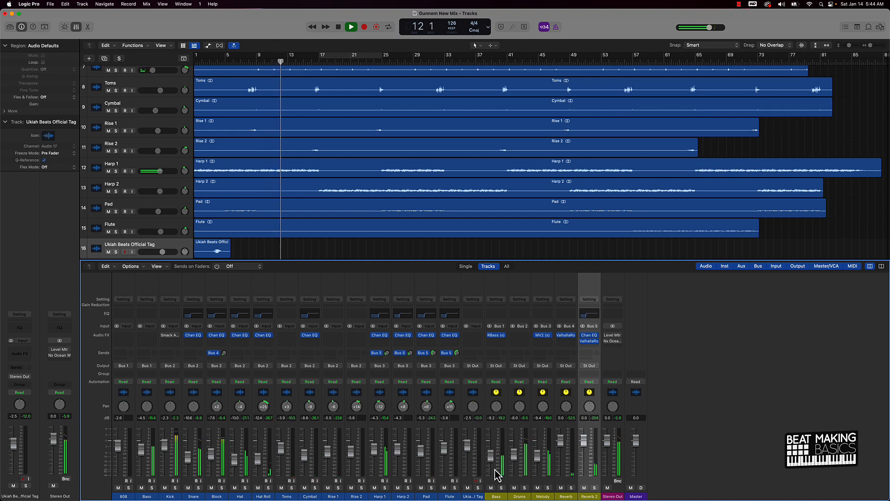
Set the Drums bus fader to -4.2 dB and the Melody bus fader to -9.0 dB during playback
drag(514, 457, 514, 450)
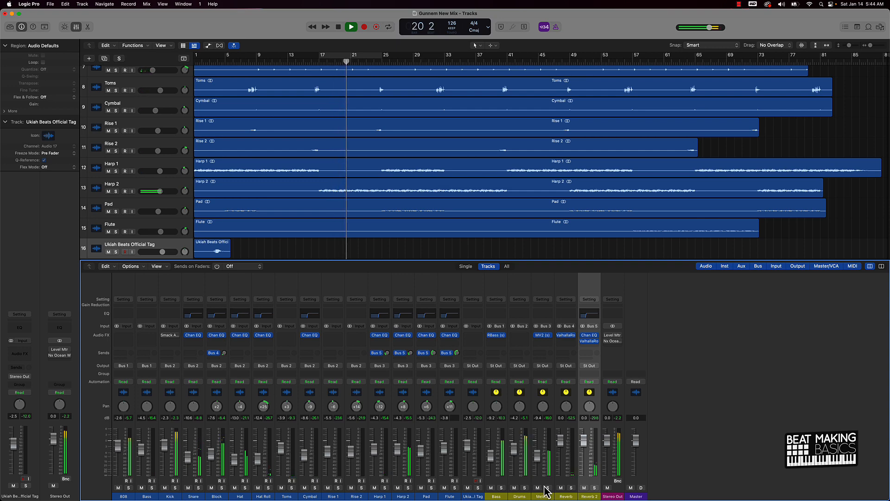
drag(546, 483, 491, 460)
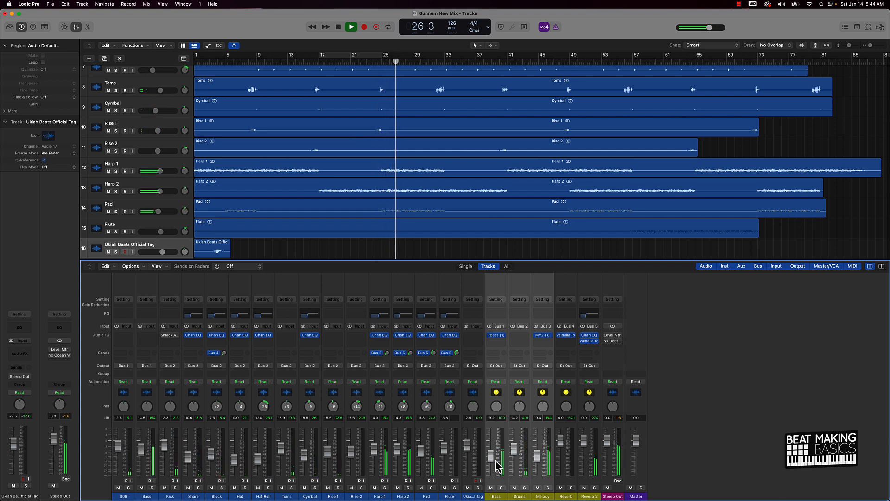
click(526, 482)
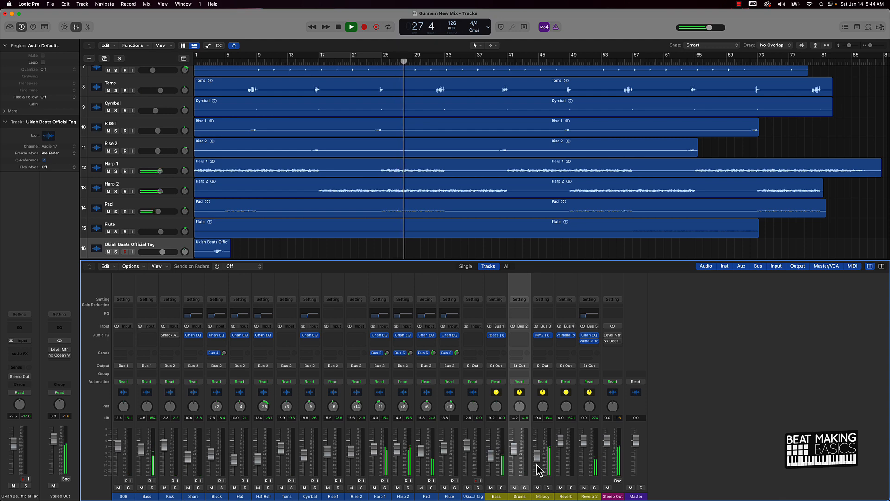
drag(536, 463, 537, 461)
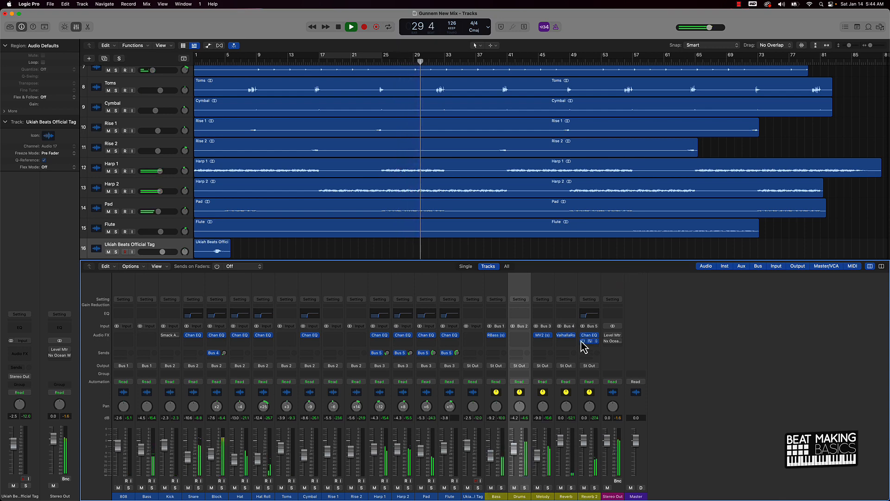
Reopen the Channel EQ and ValhallaRoom on Reverb 2, and set ValhallaRoom's Decay to 1.46 s
click(589, 315)
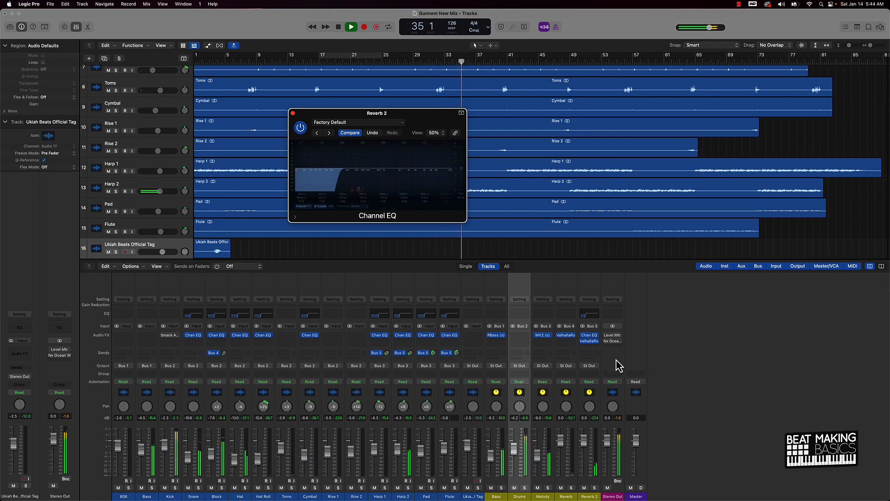
click(591, 343)
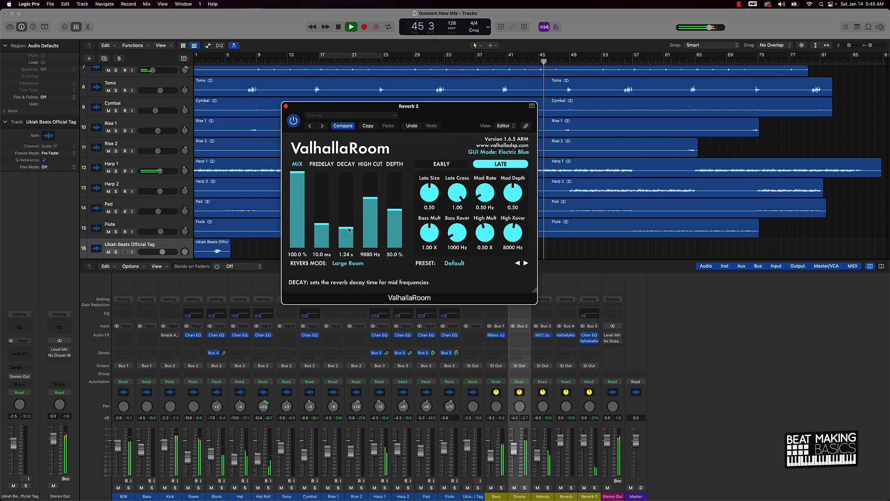
scroll(349, 230, up, 6)
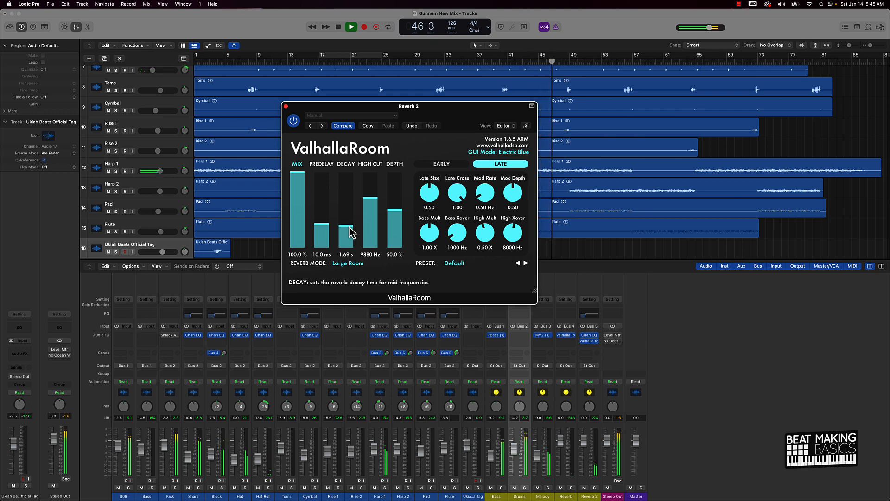
scroll(349, 230, down, 3)
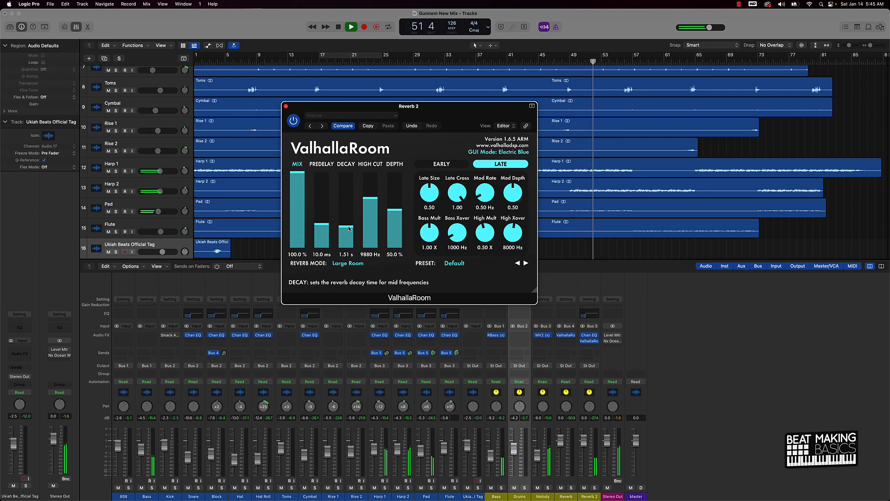
drag(349, 227, 354, 234)
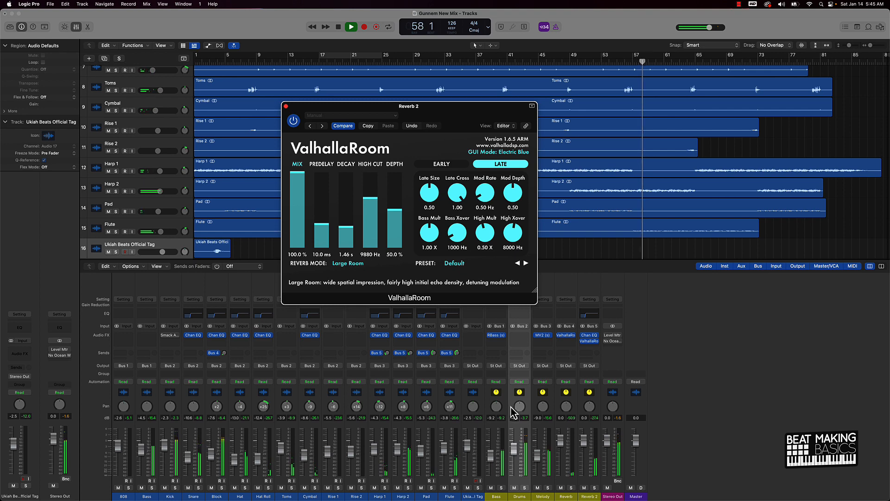
Pan Harp 1 to -3, the Flute to +10 and the Pad to +16 during playback
drag(450, 407, 445, 427)
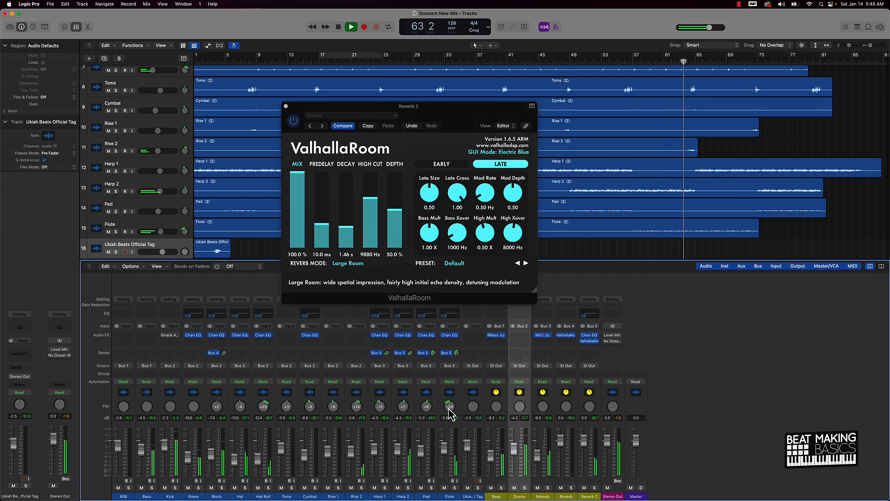
drag(449, 409, 448, 414)
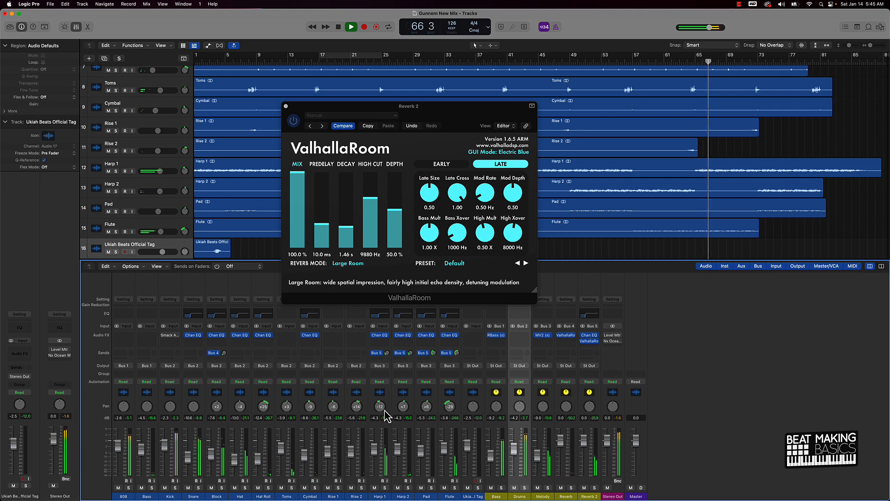
drag(381, 410, 382, 404)
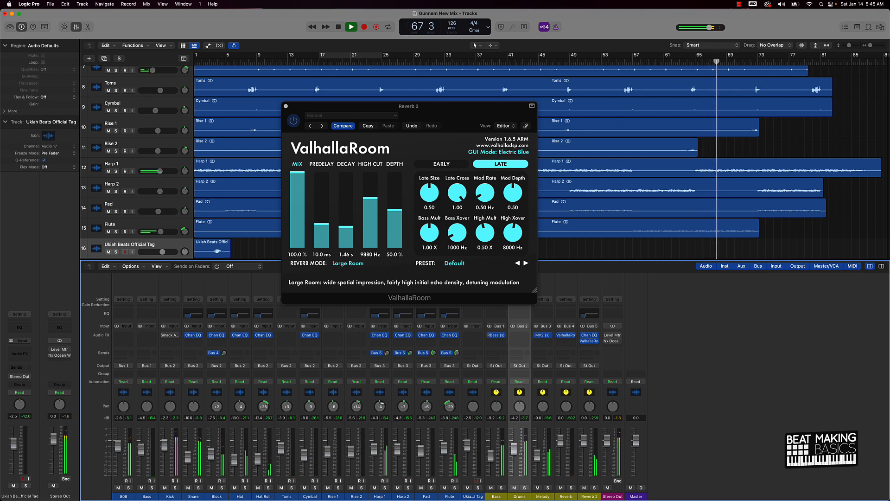
drag(381, 410, 382, 408)
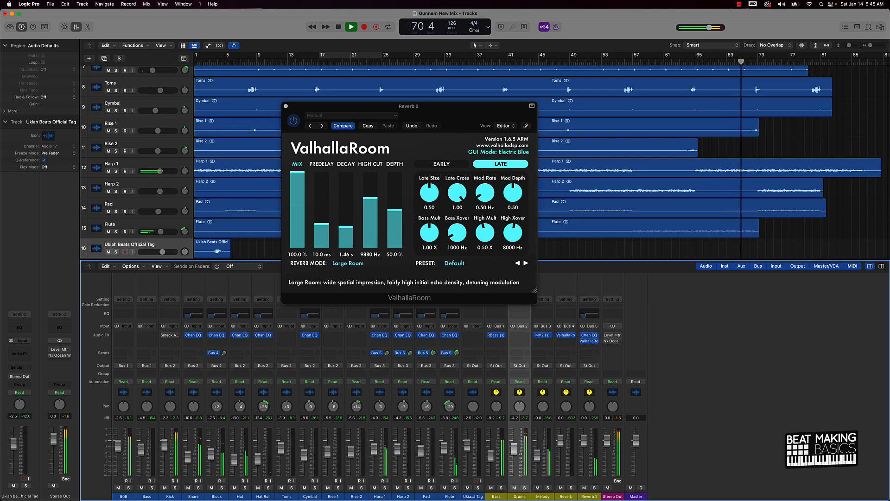
drag(450, 407, 426, 398)
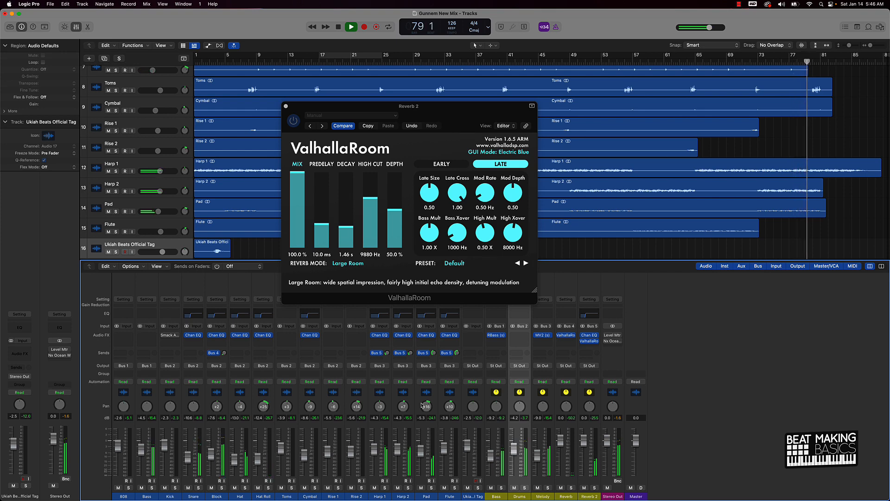
While replaying from the start, set Reverb 2's ValhallaRoom Decay to 1.48 s, close its window, and raise Harp 1's Bus 5 send slightly
key(space)
key(space)
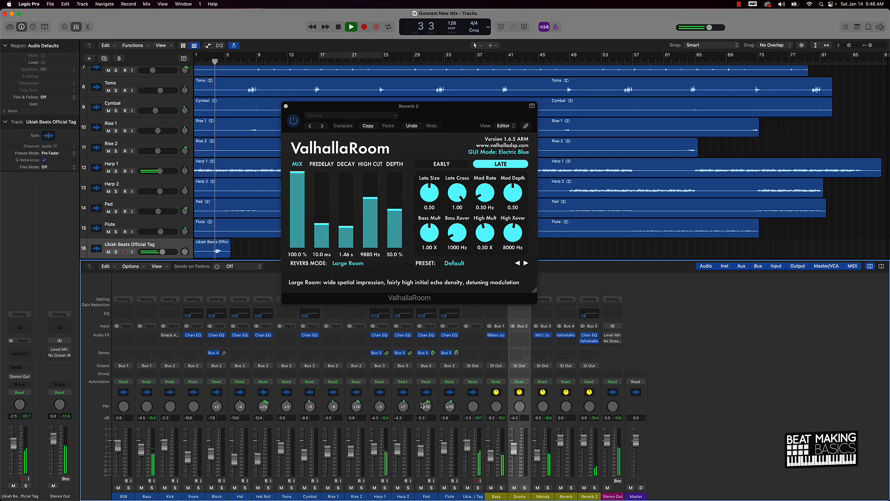
drag(350, 245, 339, 225)
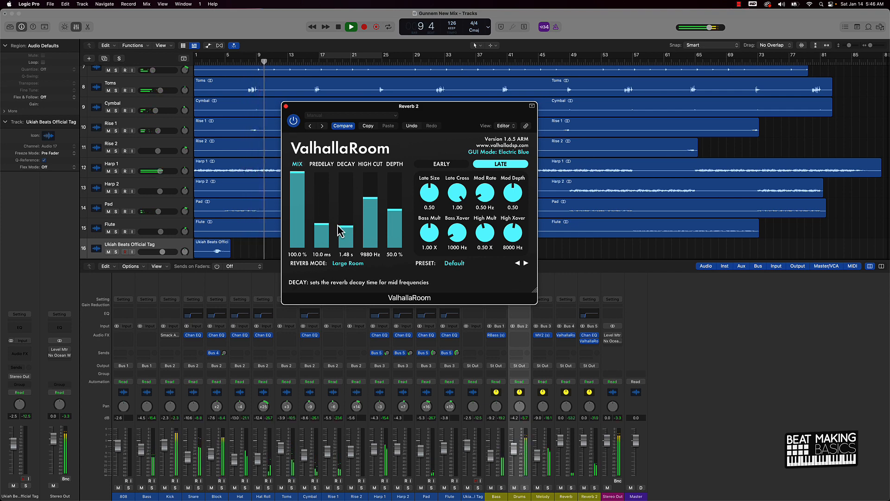
click(286, 106)
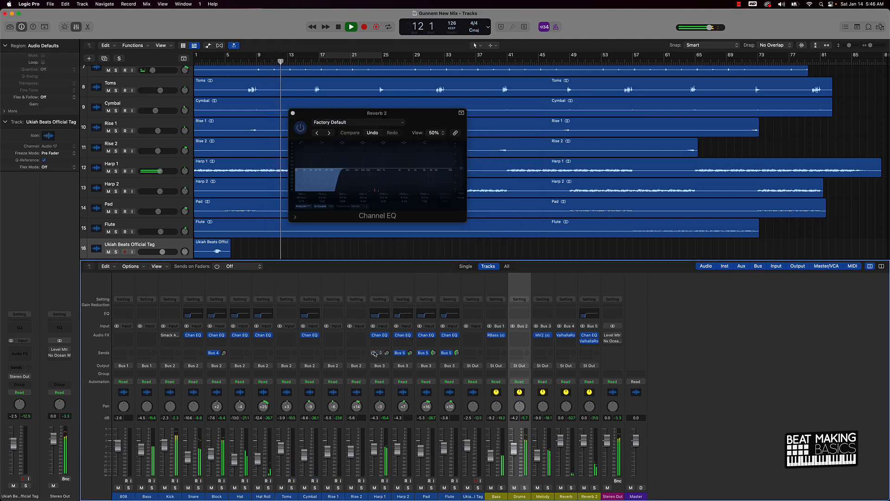
drag(387, 354, 387, 352)
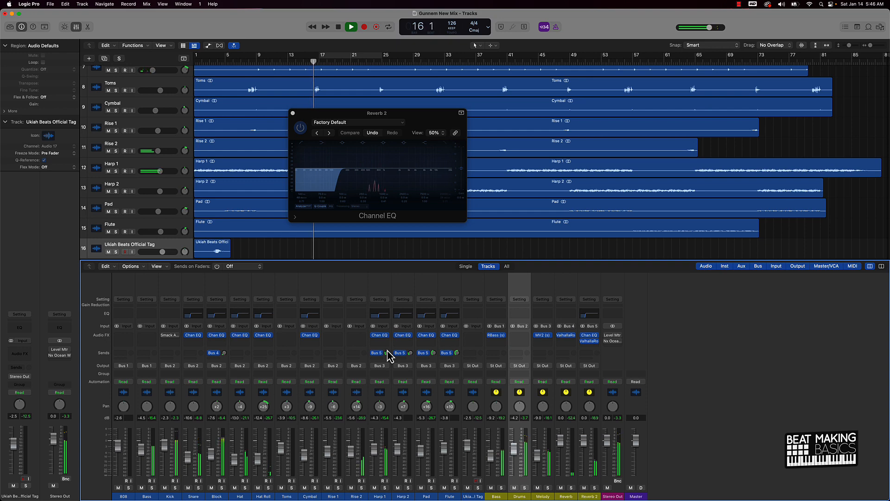
Fine-tune Harp 1's Bus 5 send level and close Reverb 2's Channel EQ window
drag(388, 353, 388, 352)
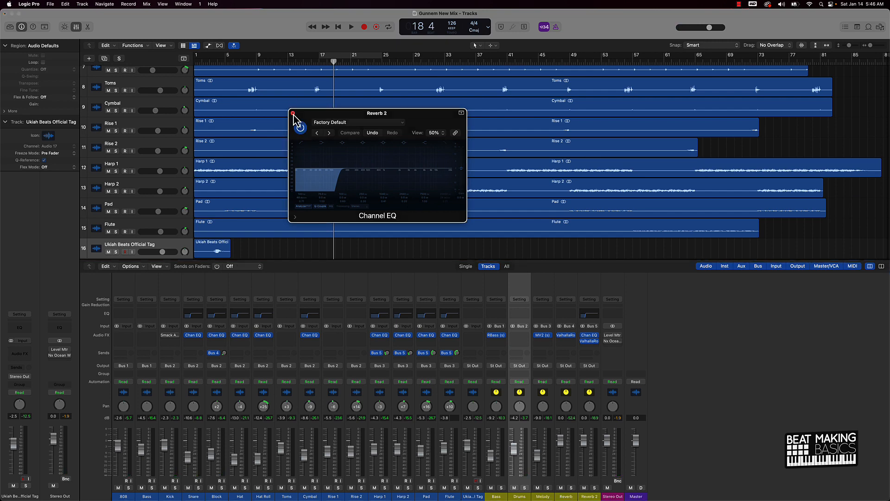
click(293, 112)
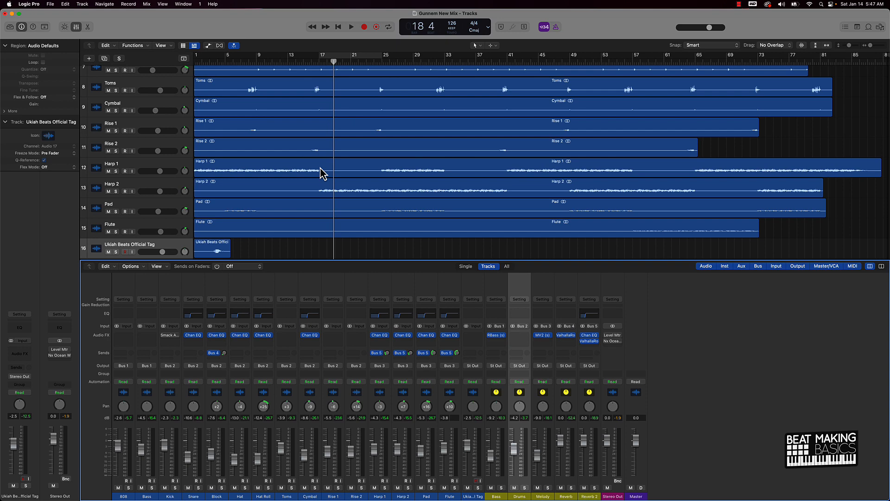
Replay the song from the start and set the Ukiah Beats Official Tag fader to -3.4 dB
key(Return)
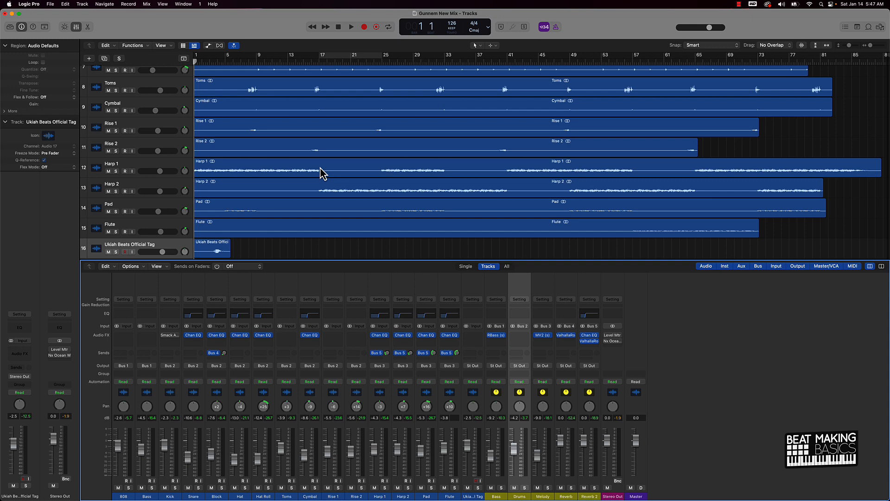
key(space)
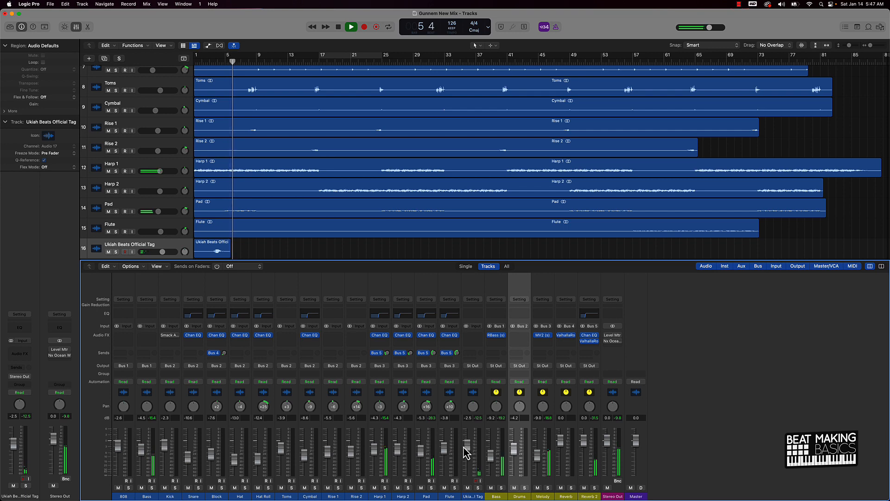
drag(468, 445, 467, 449)
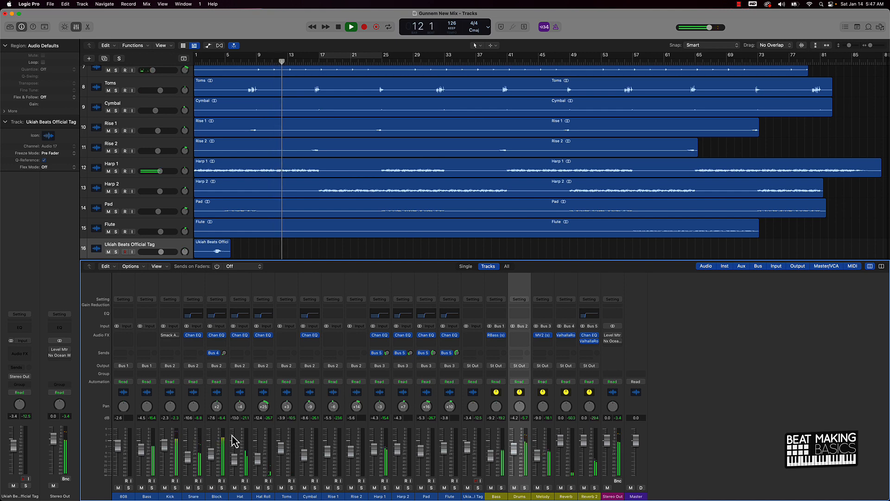
Pan the Hat to +21 and the Hat Roll to -20 during playback
drag(240, 407, 240, 395)
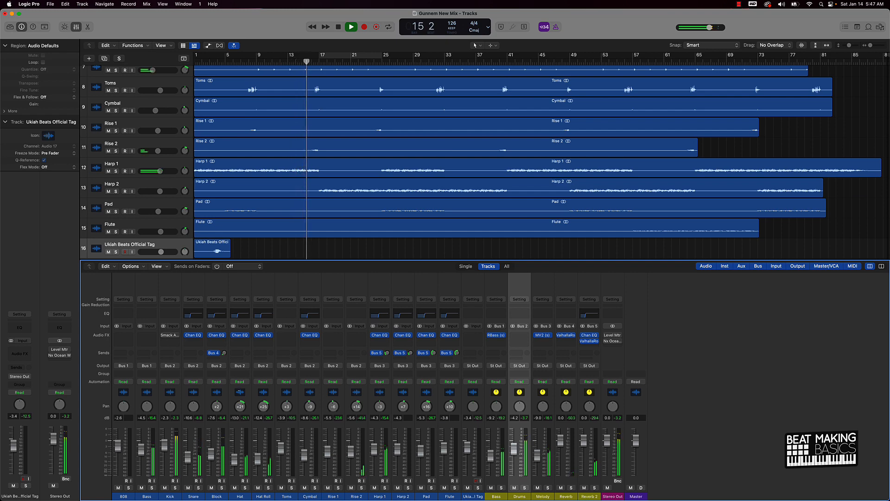
drag(262, 406, 263, 403)
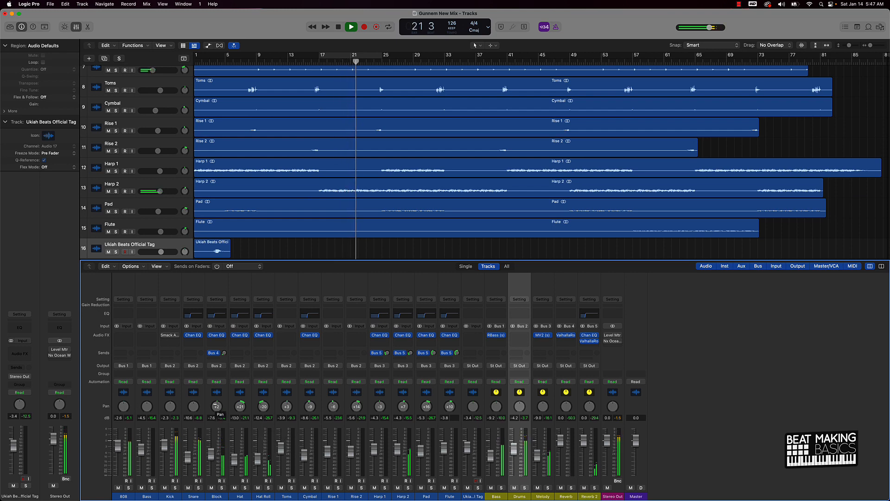
Set the Block's pan to -16 and its fader to -14.4 dB, and pan the Pad to -17
drag(216, 407, 211, 421)
drag(211, 454, 211, 461)
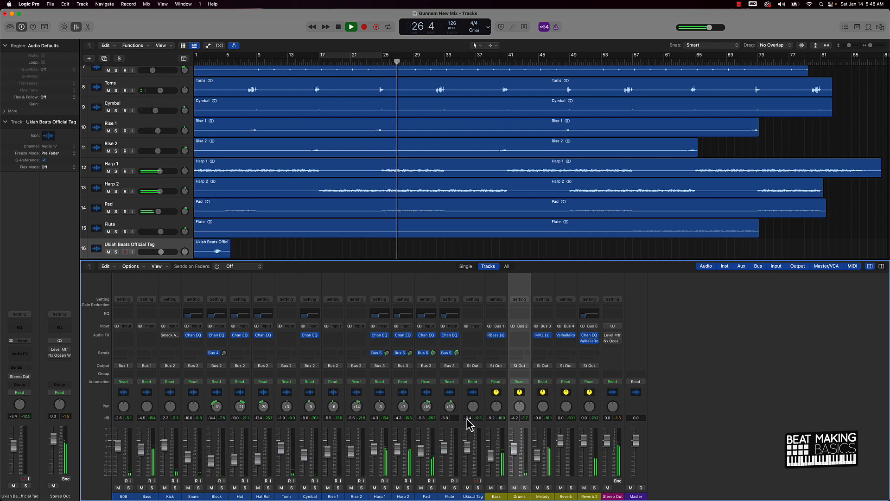
drag(428, 409, 426, 423)
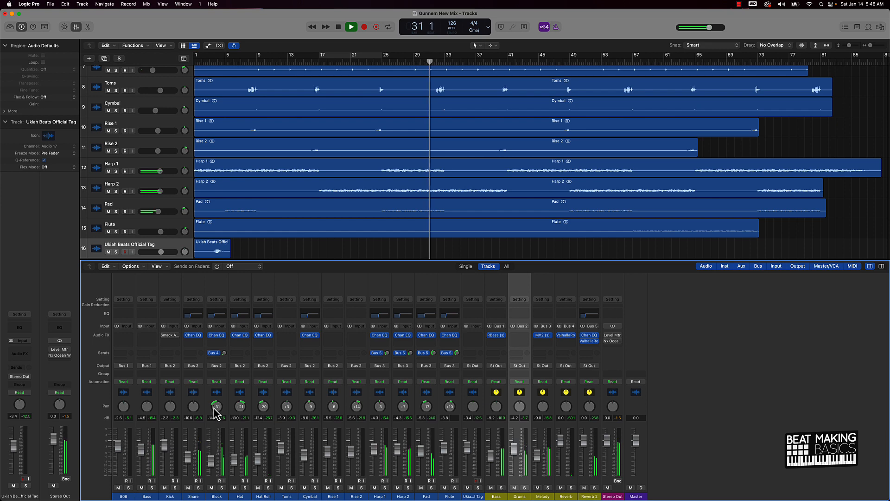
drag(214, 409, 214, 399)
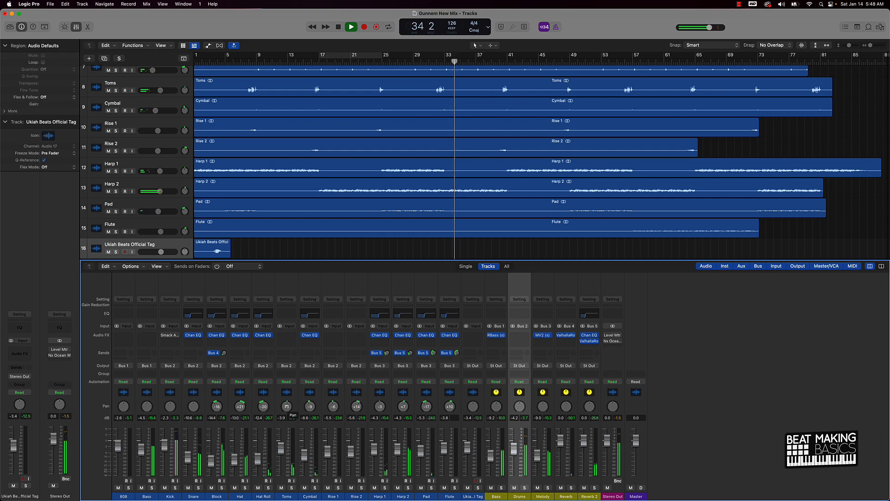
Pan the Toms to +5 and the Flute to +3 while the song plays
drag(288, 408, 288, 408)
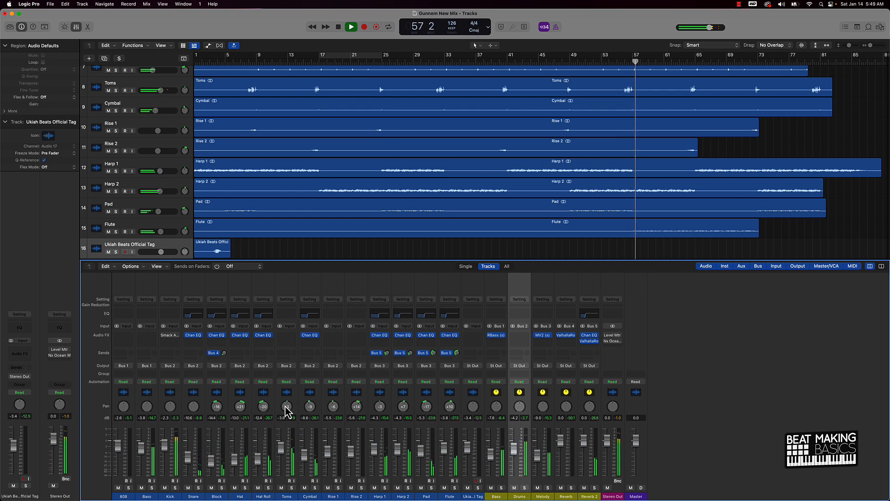
drag(286, 407, 286, 406)
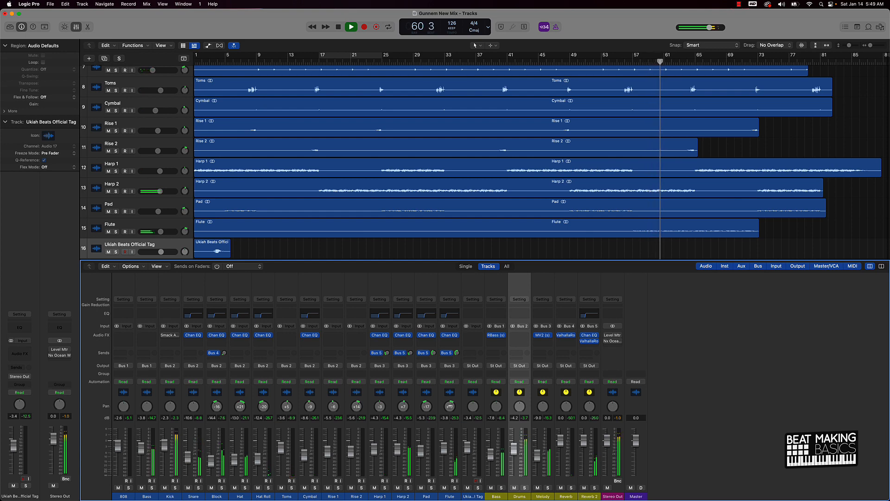
drag(449, 406, 450, 412)
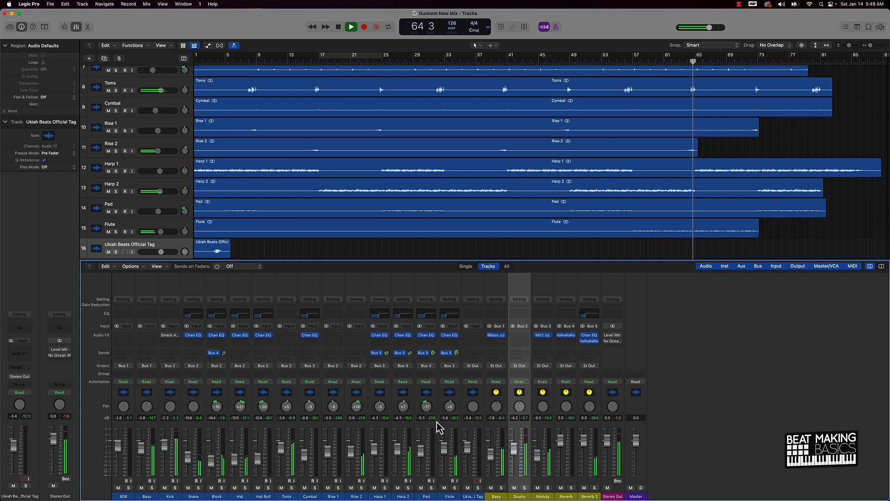
drag(449, 407, 450, 410)
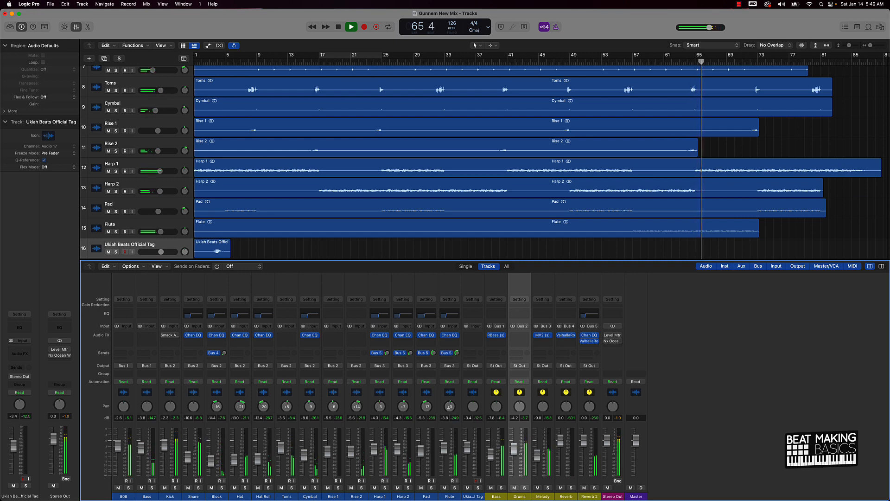
Lower the Flute fader to -7.4 dB and raise the low-cut frequency in its Channel EQ
drag(444, 453, 443, 460)
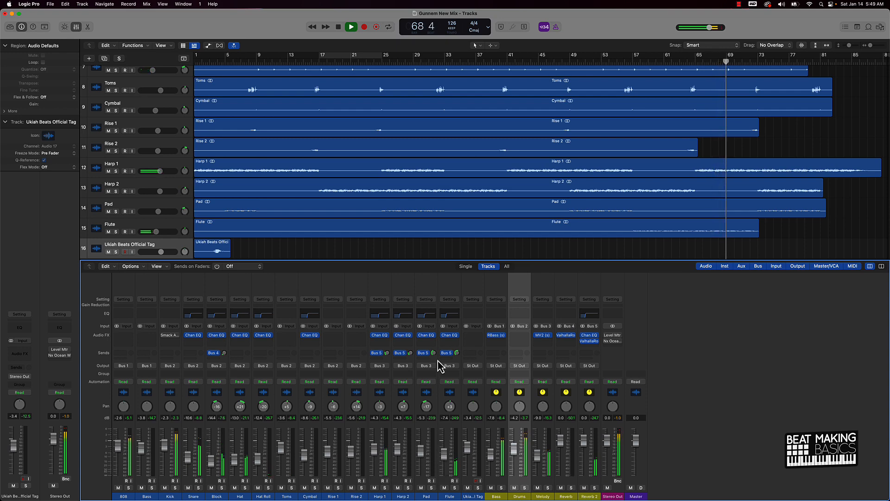
click(451, 316)
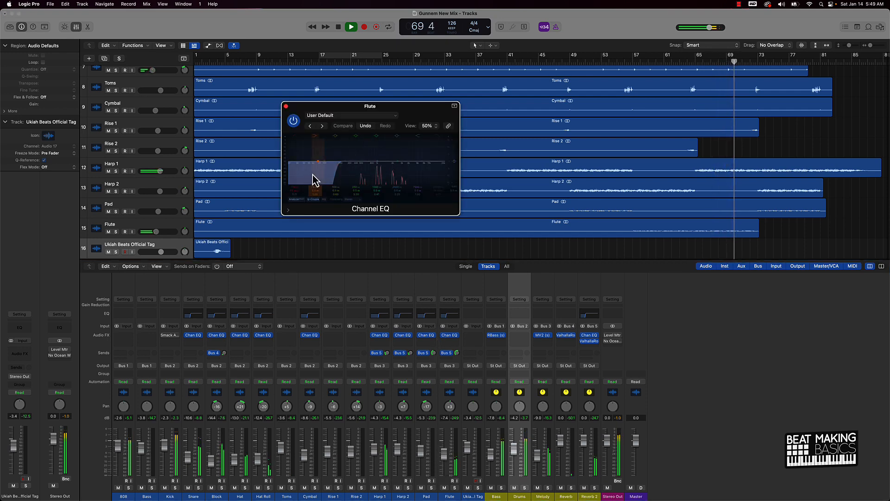
drag(312, 174, 357, 174)
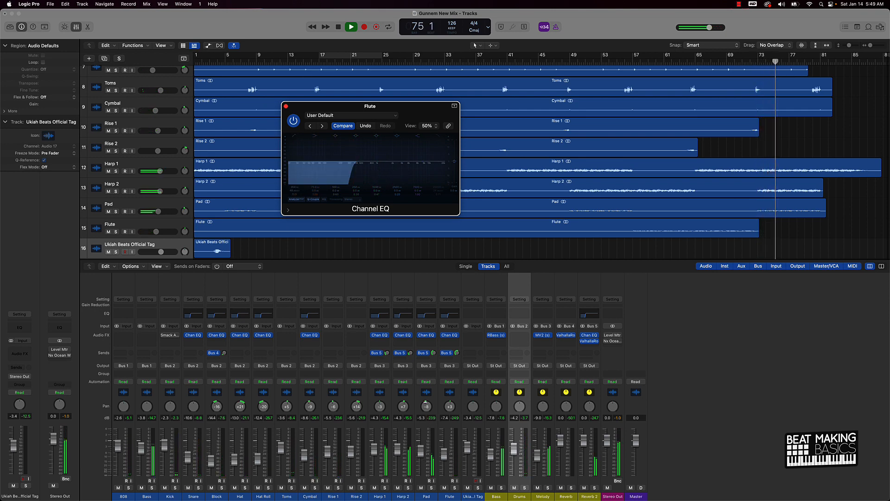
Set the Pad to pan -2 and -4.3 dB, raise its Channel EQ low cut, and close the Pad and Flute EQ windows
drag(427, 408, 427, 415)
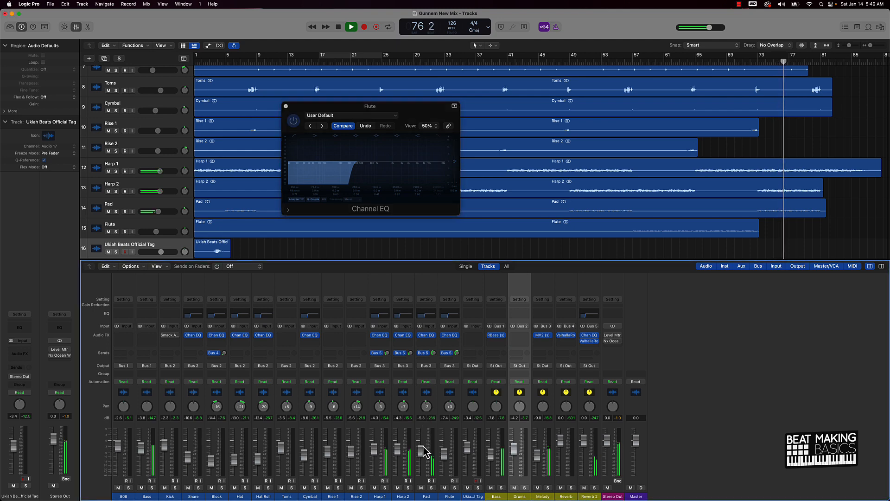
drag(424, 405, 424, 405)
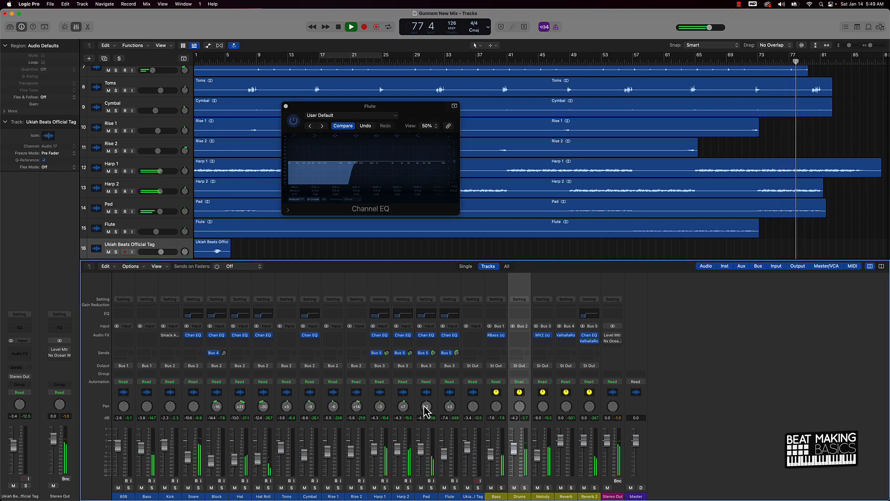
click(427, 315)
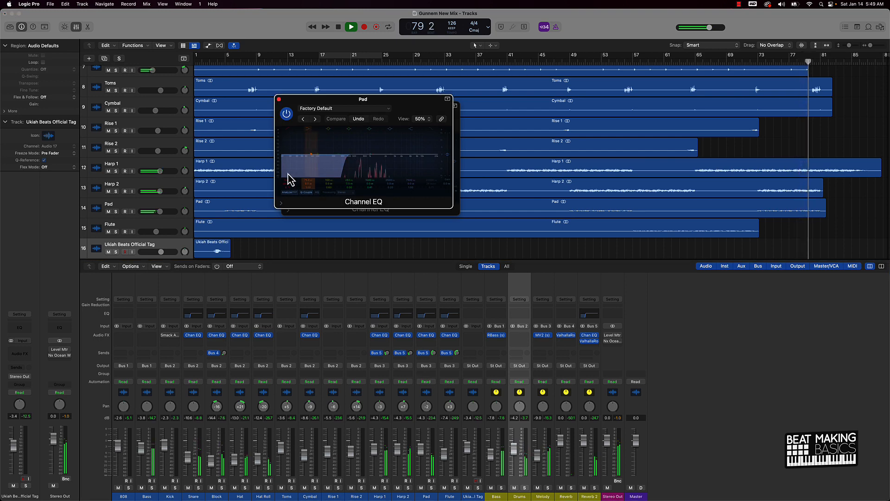
mouse_move(284, 165)
mouse_down()
mouse_move(297, 165)
mouse_move(294, 179)
mouse_up()
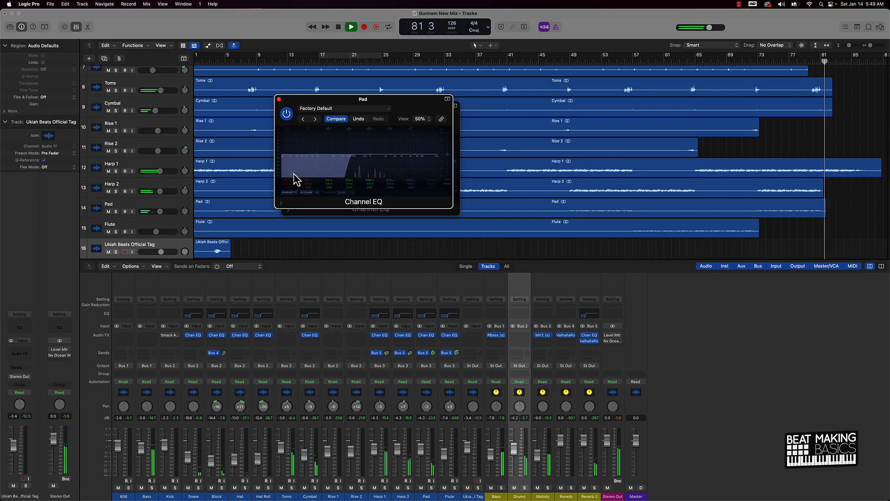
click(279, 99)
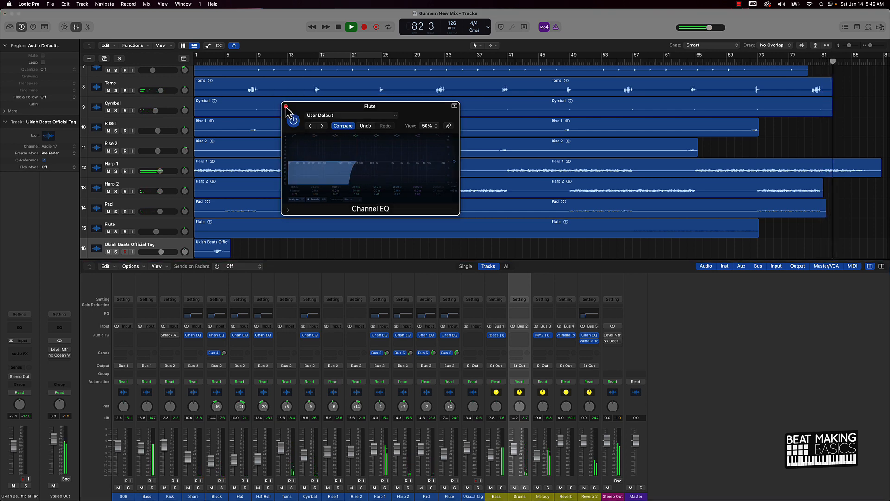
click(287, 106)
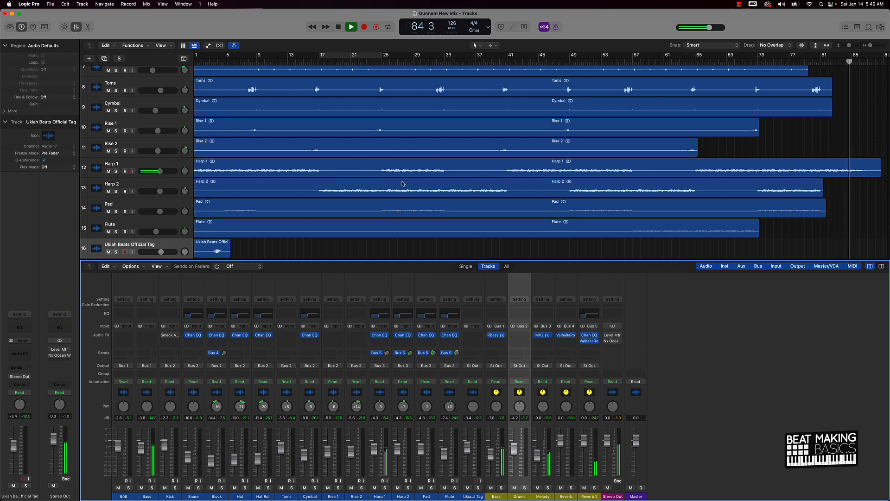
Play the Harp 1 outro through to its end and return to the start of the song
click(695, 175)
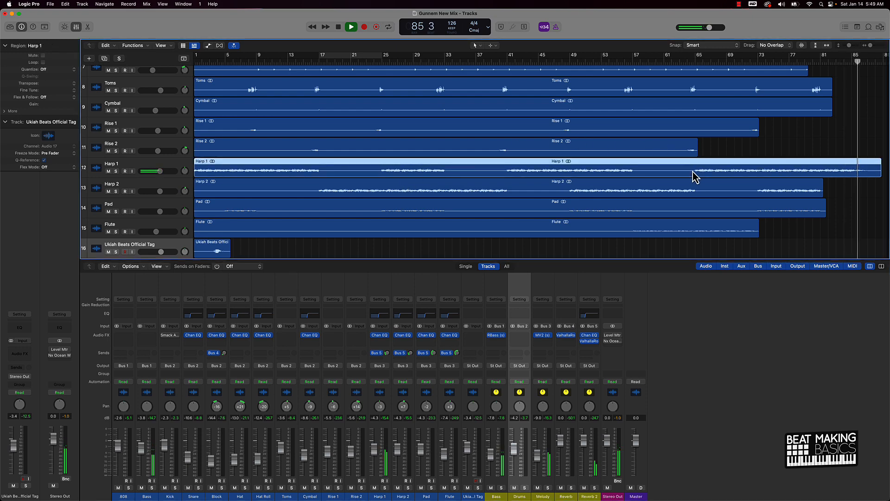
click(726, 152)
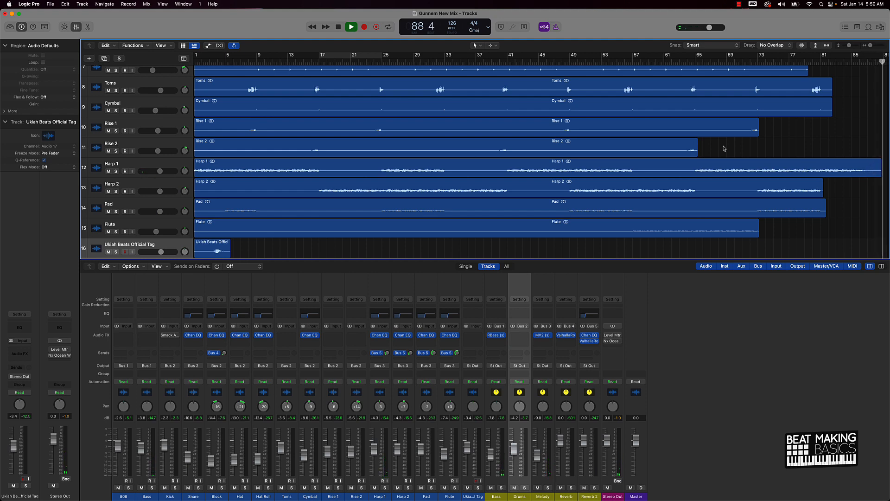
key(space)
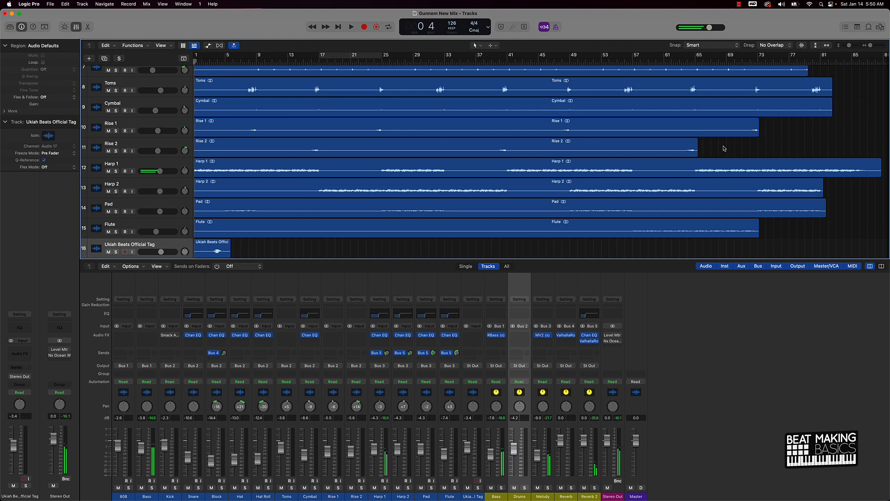